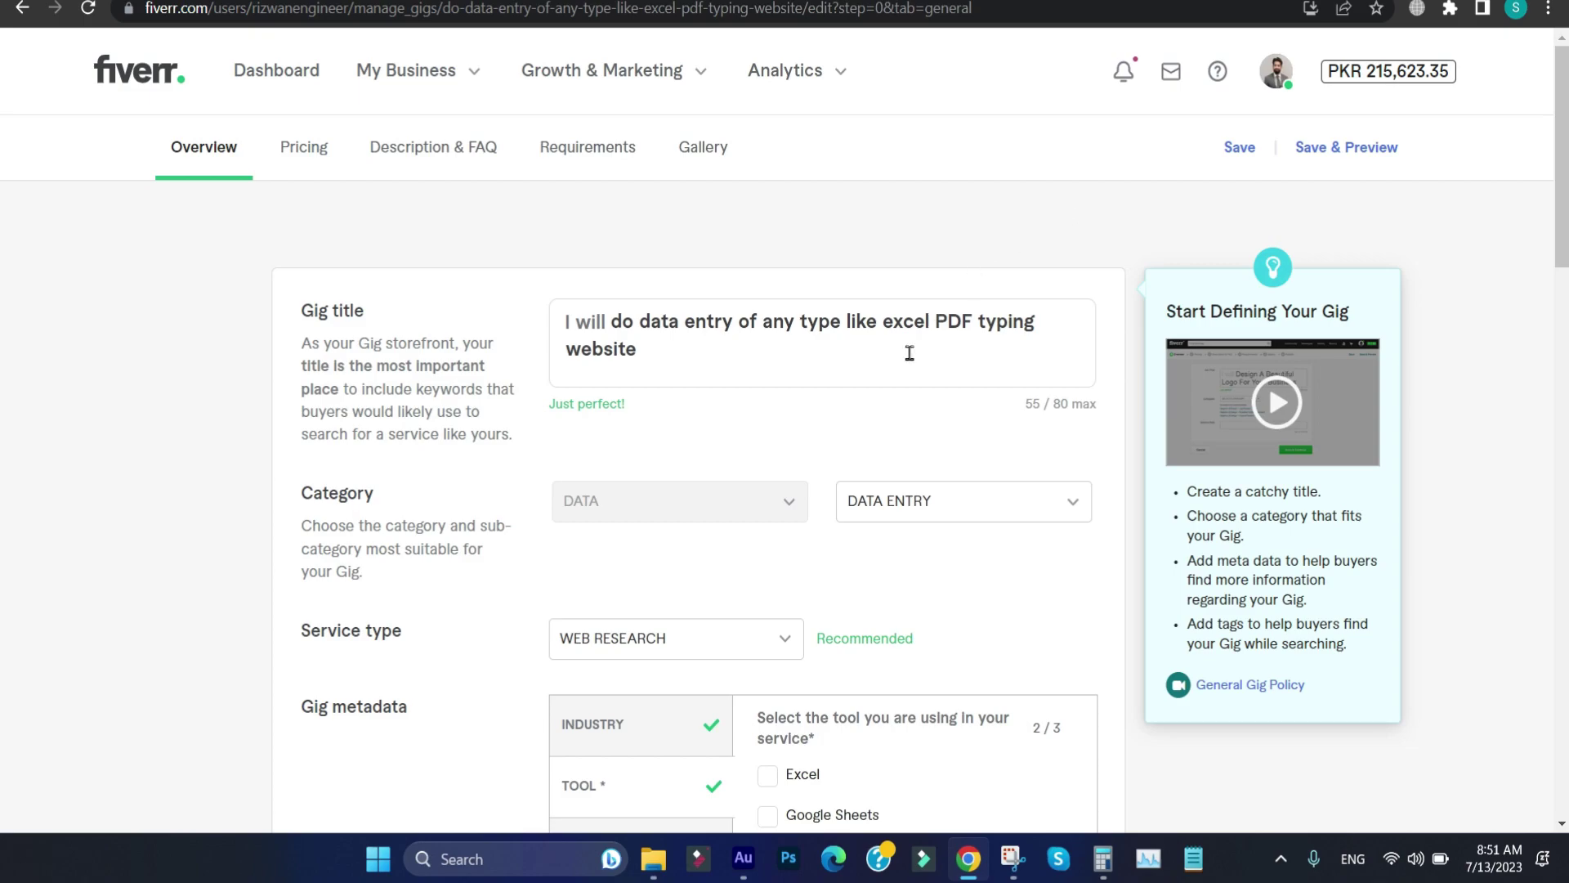
- Review the data entry gig's overview, including its title, category, service type and metadata
{"action": "left_click", "coordinate": [887, 370]}
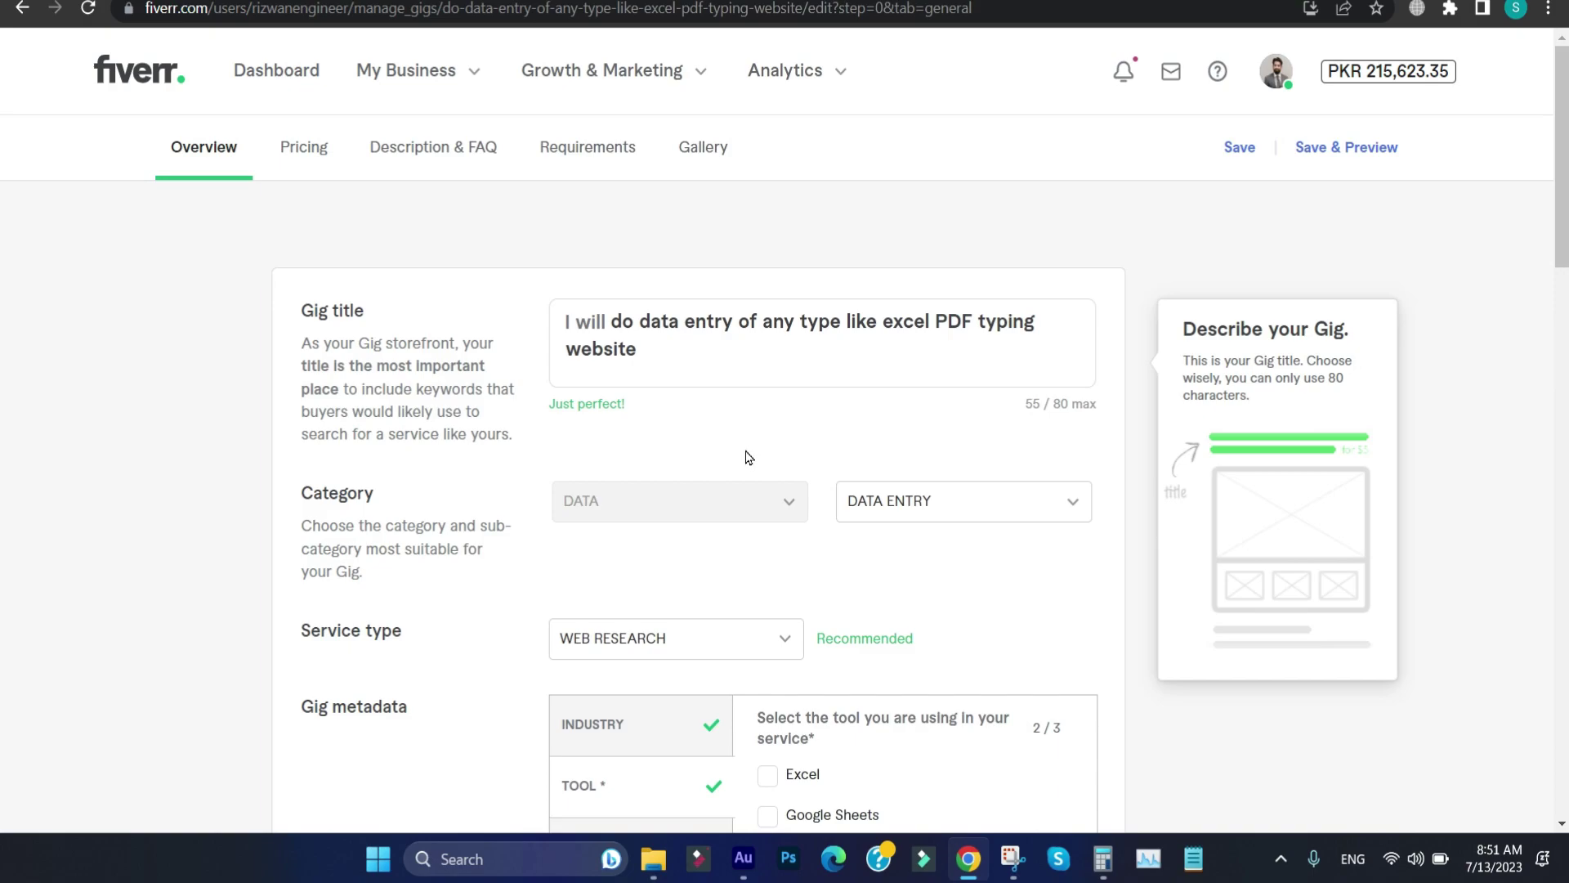
{"action": "scroll", "coordinate": [689, 347], "scroll_direction": "up", "scroll_amount": 5}
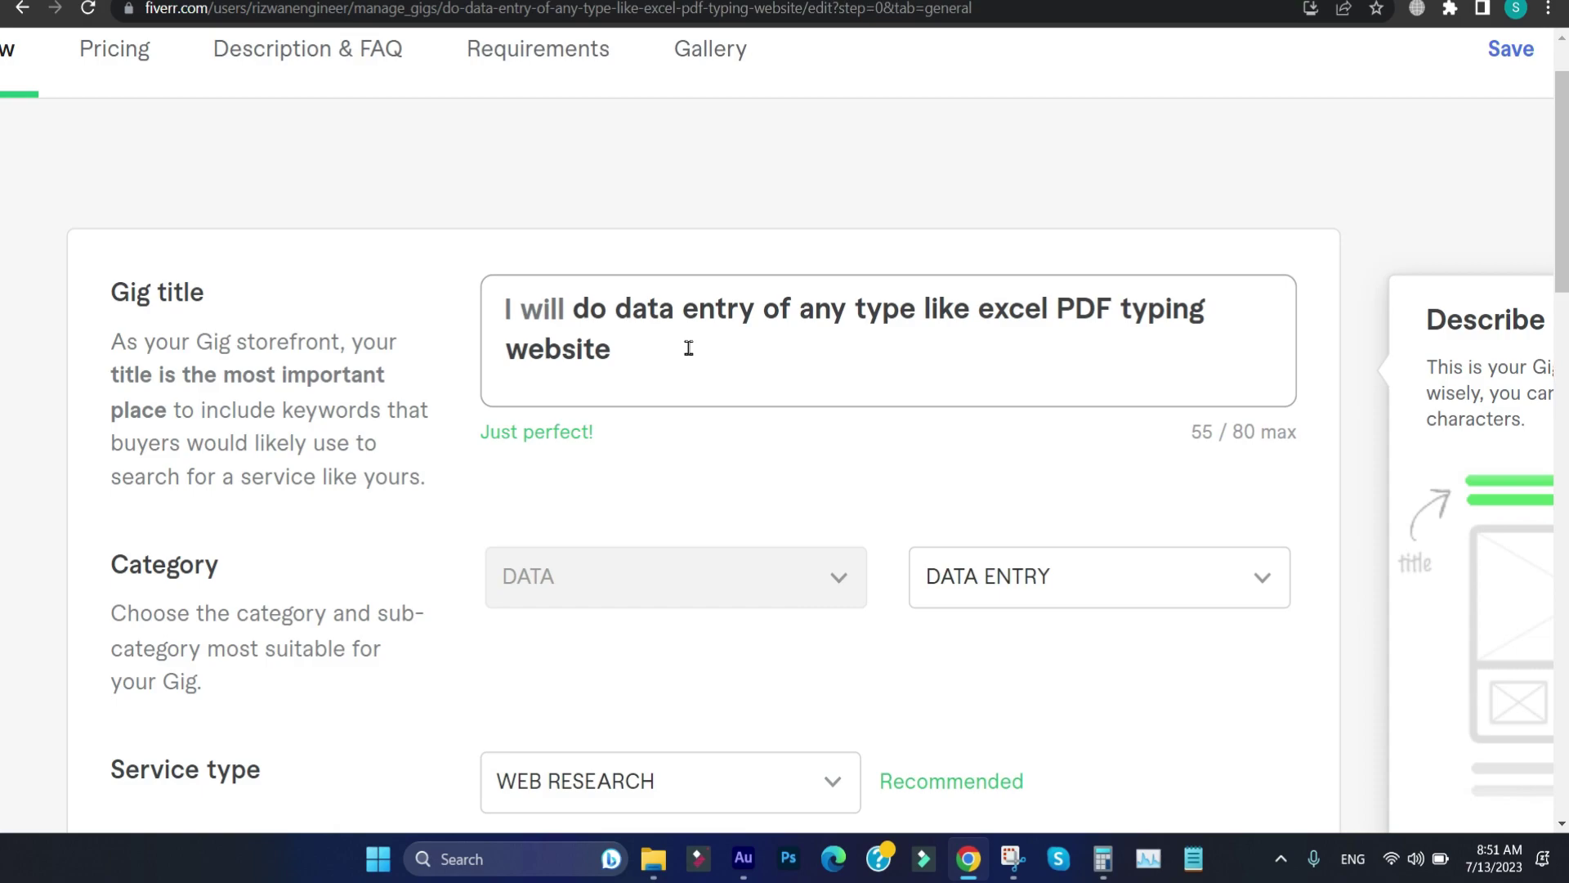
{"action": "scroll", "coordinate": [689, 348], "scroll_direction": "down", "scroll_amount": 5}
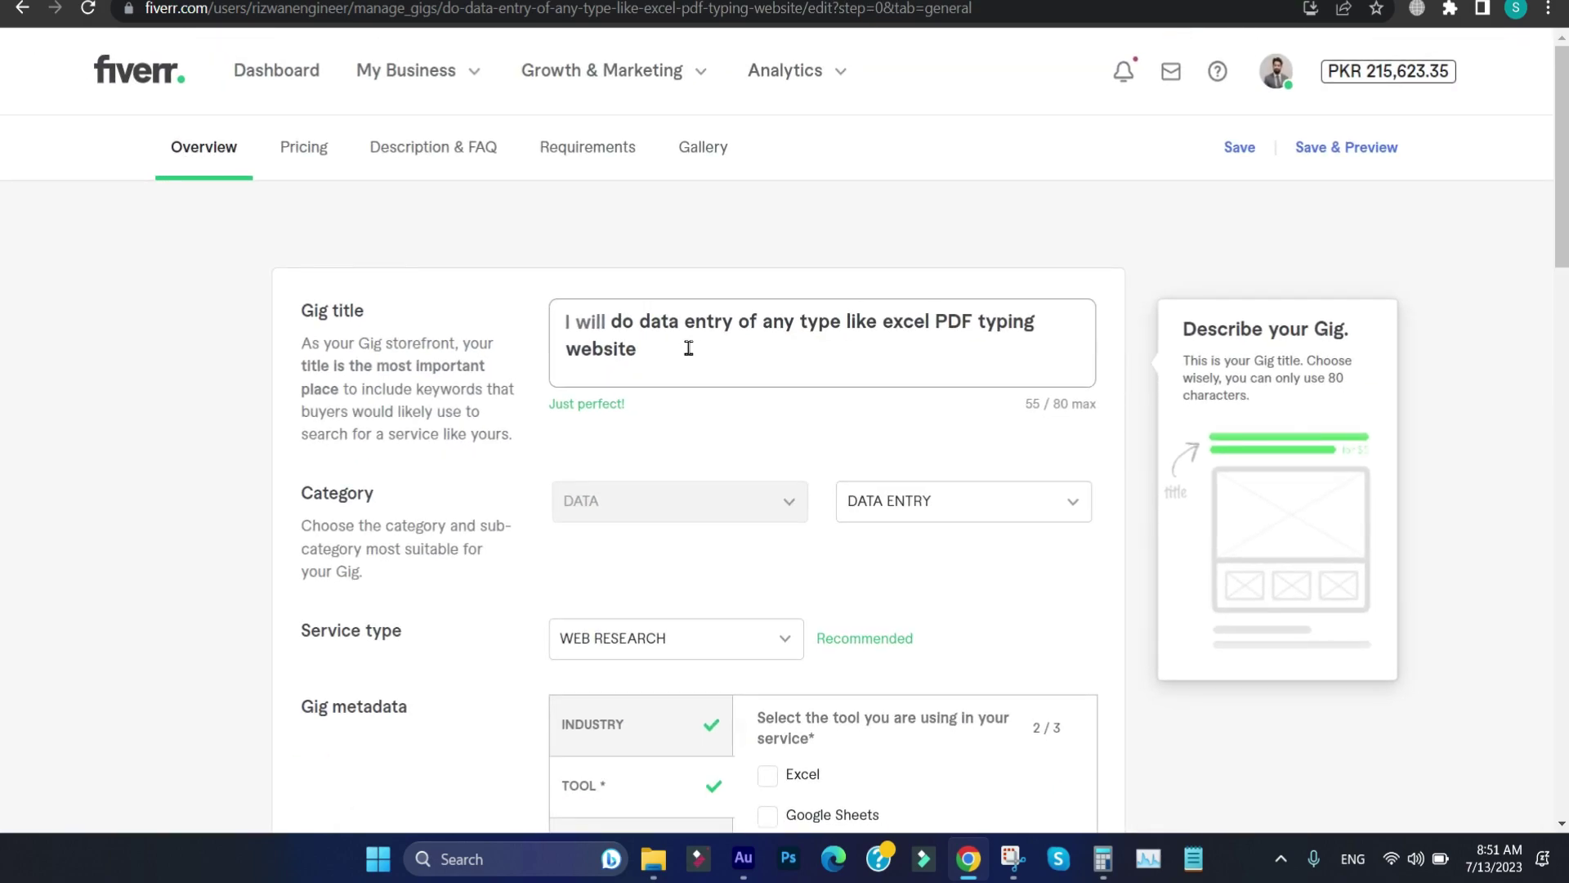
{"action": "scroll", "coordinate": [689, 348], "scroll_direction": "down", "scroll_amount": 2}
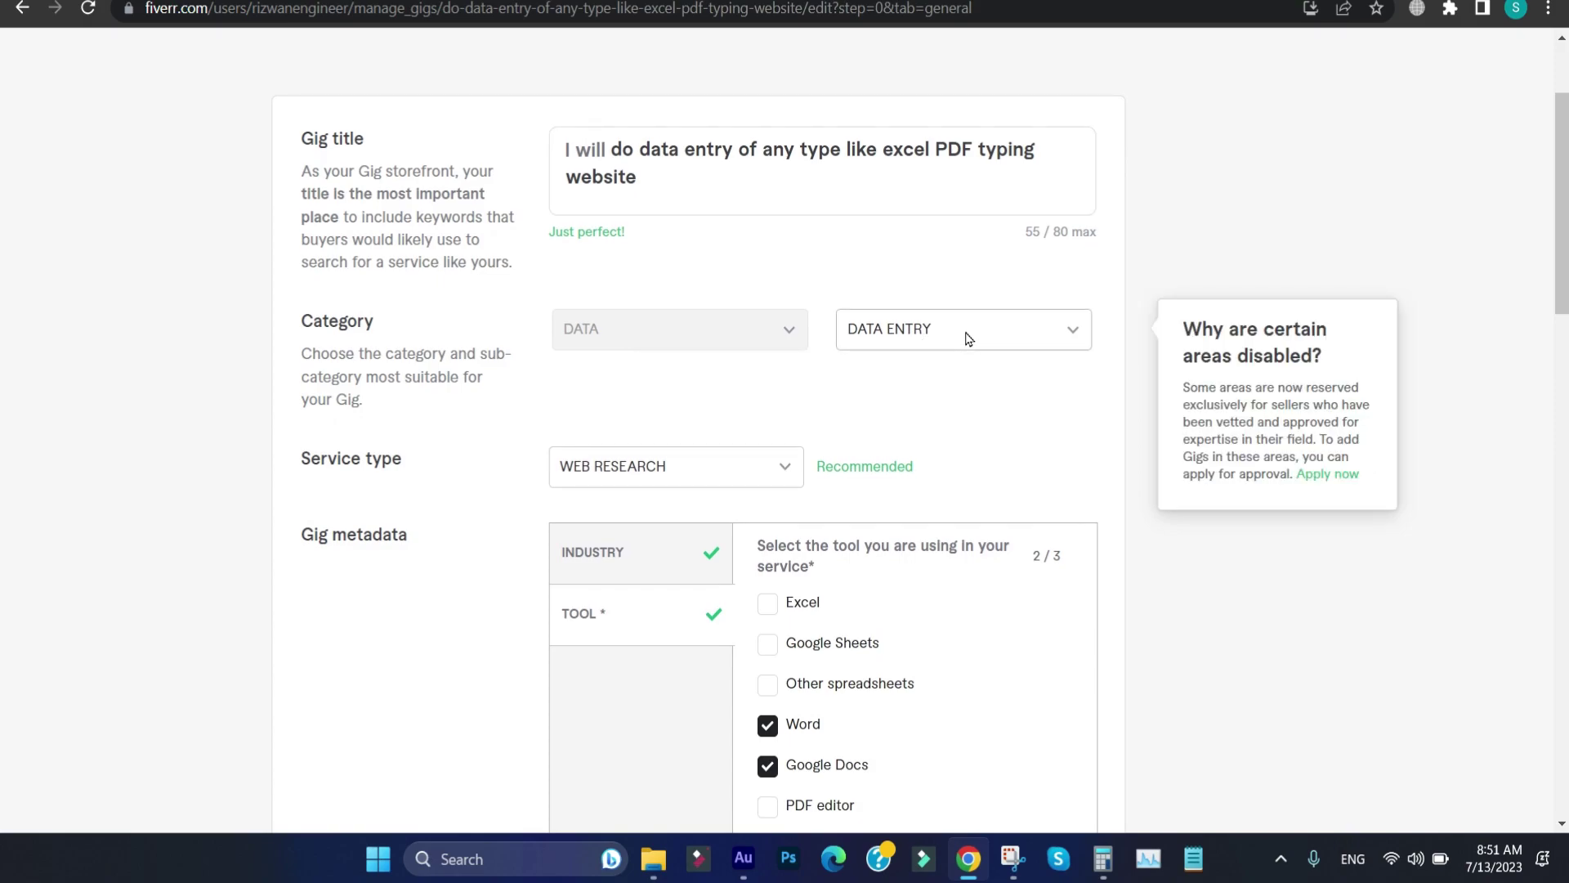
{"action": "scroll", "coordinate": [638, 471], "scroll_direction": "down", "scroll_amount": 1}
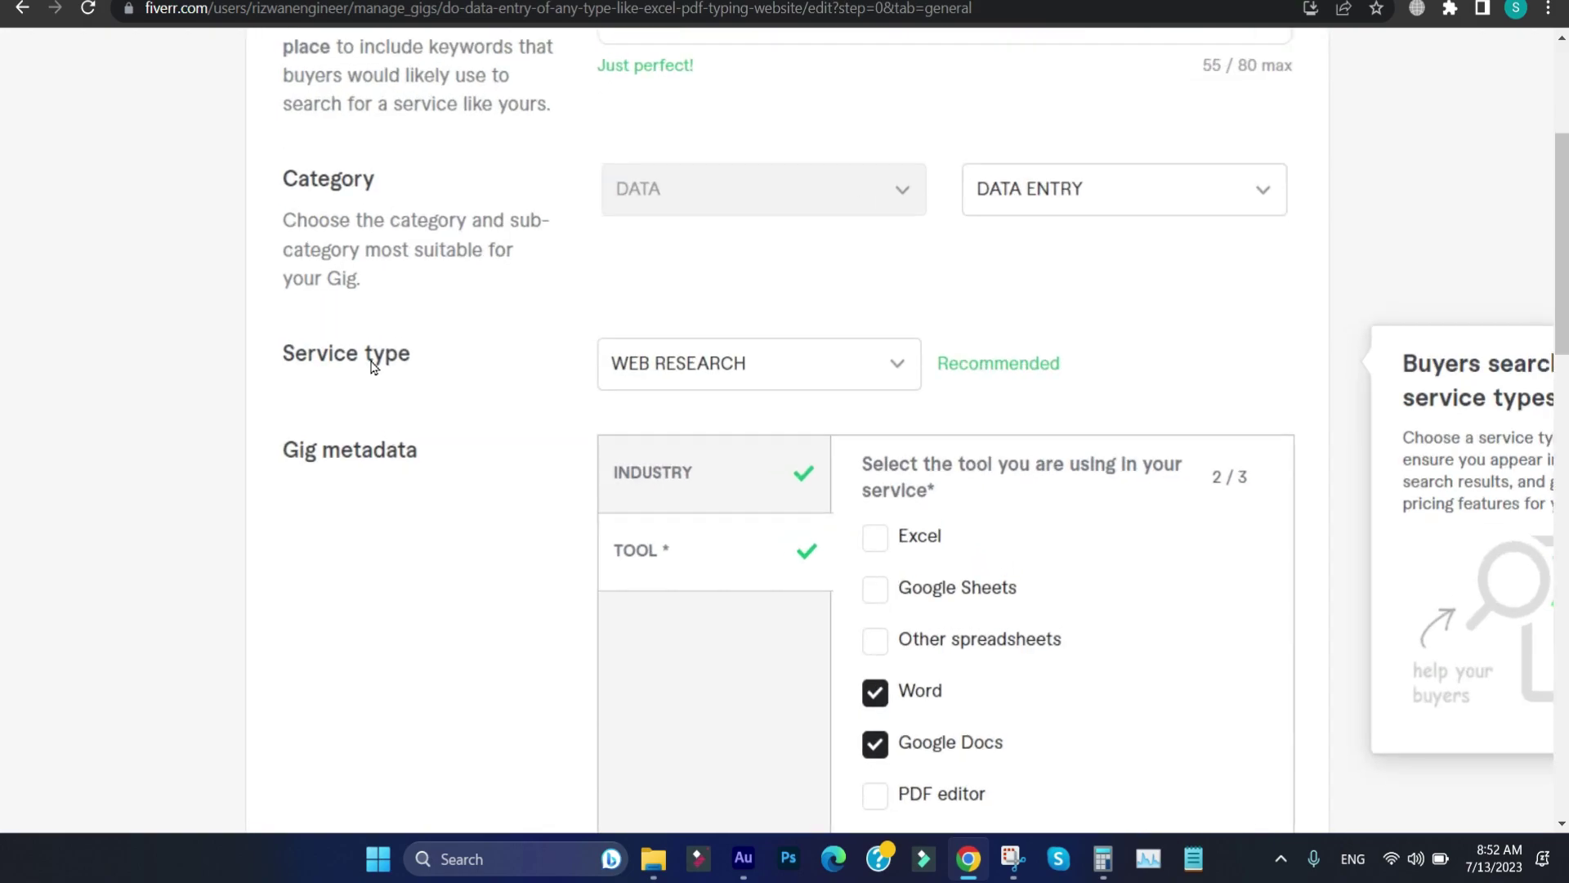
{"action": "scroll", "coordinate": [370, 366], "scroll_direction": "up", "scroll_amount": 3}
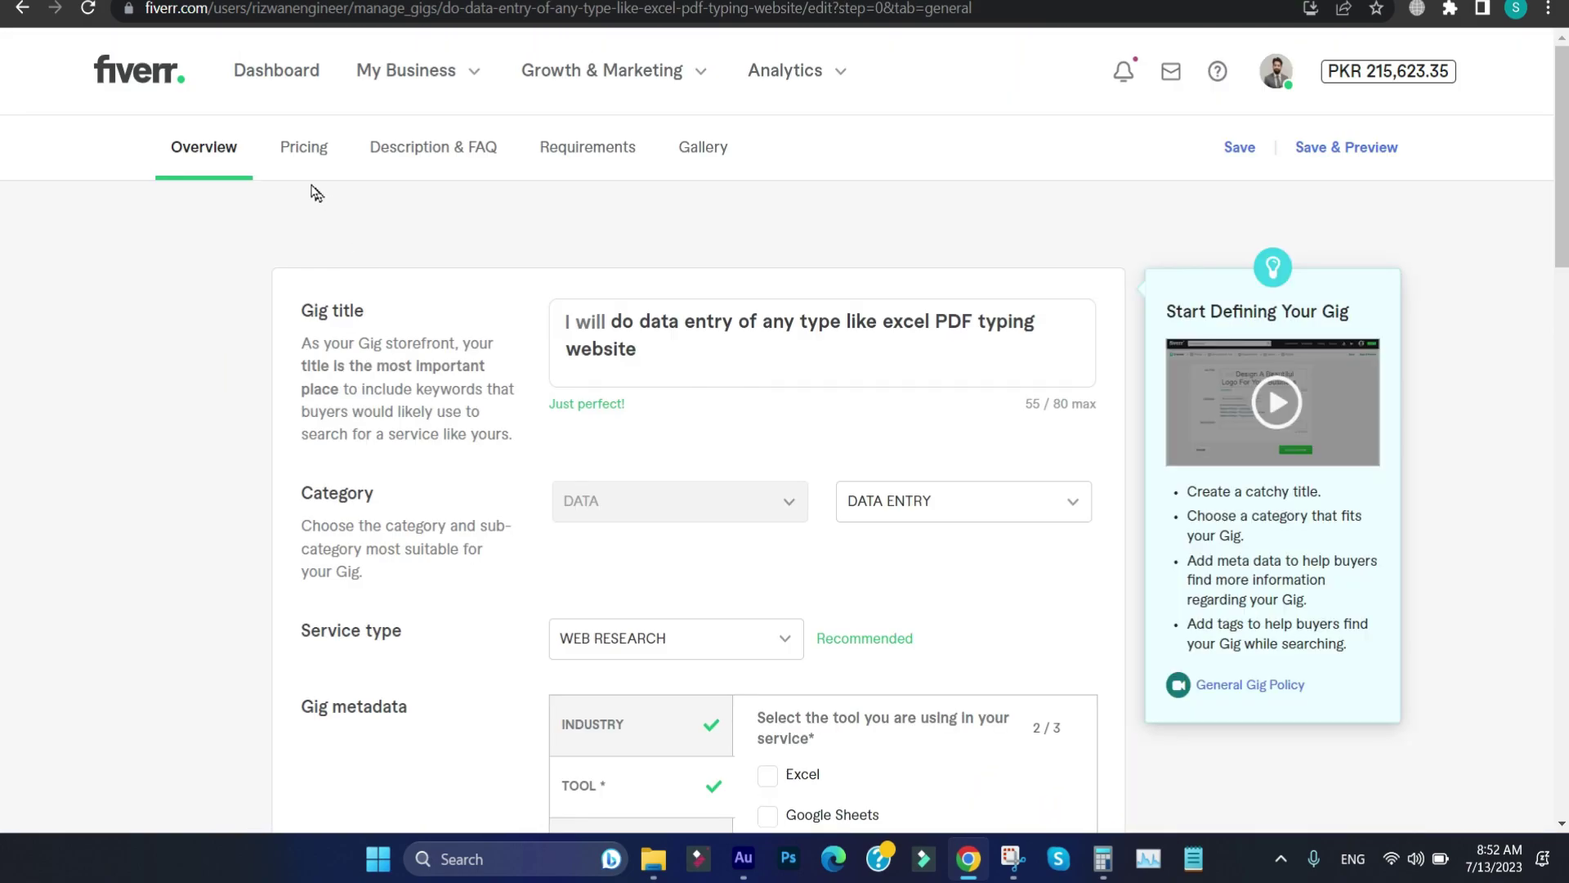
- Open the data entry gig's pricing and examine its three packages and the available extra services
{"action": "left_click", "coordinate": [298, 156]}
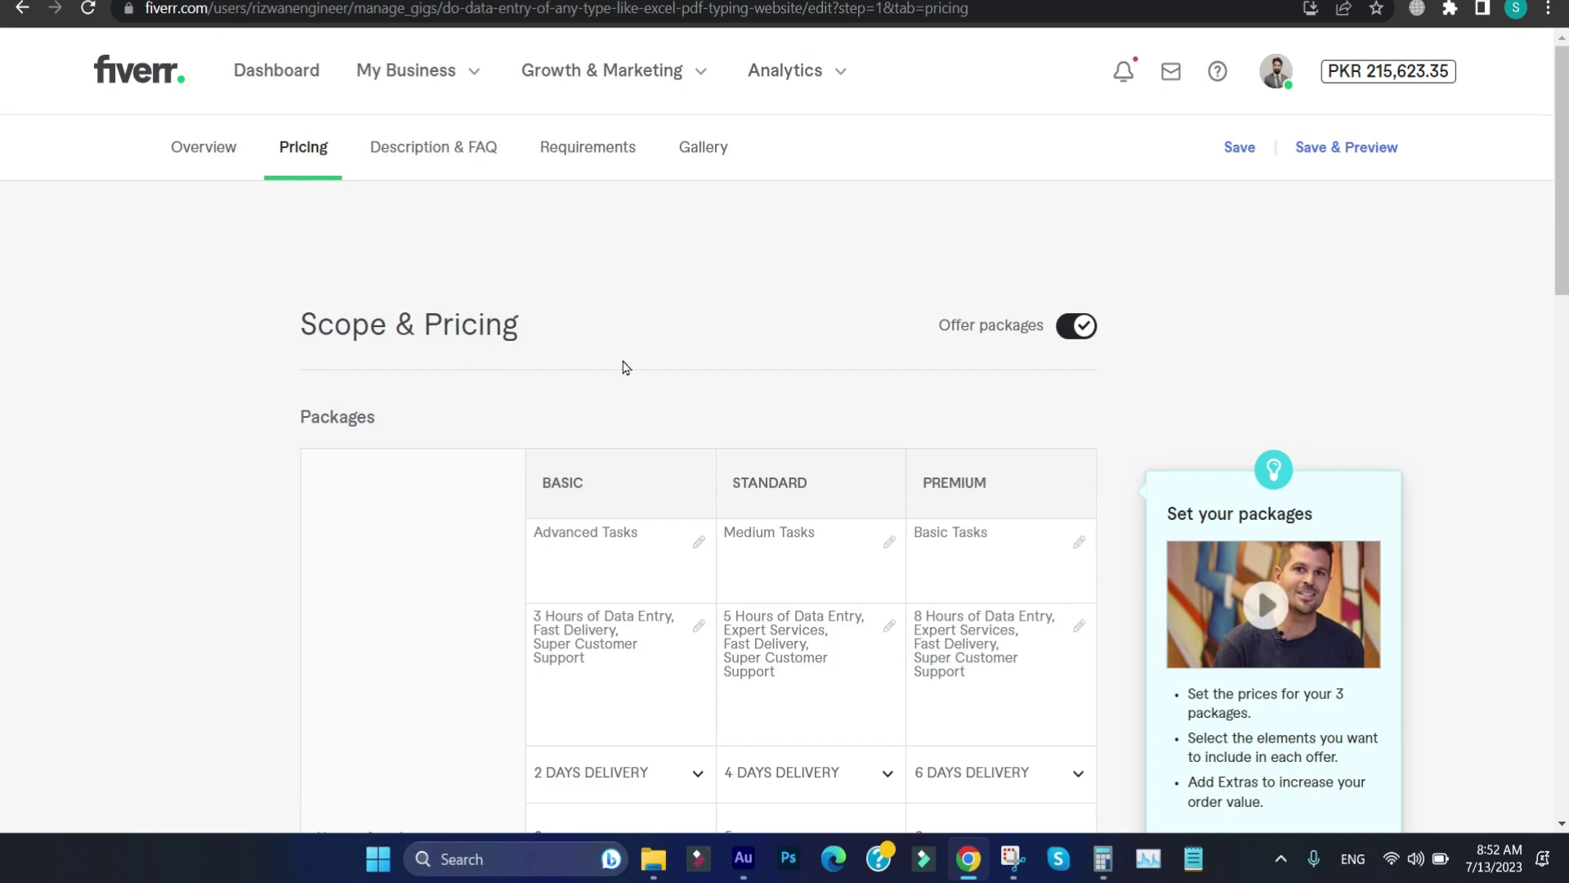
{"action": "scroll", "coordinate": [623, 366], "scroll_direction": "down", "scroll_amount": 3}
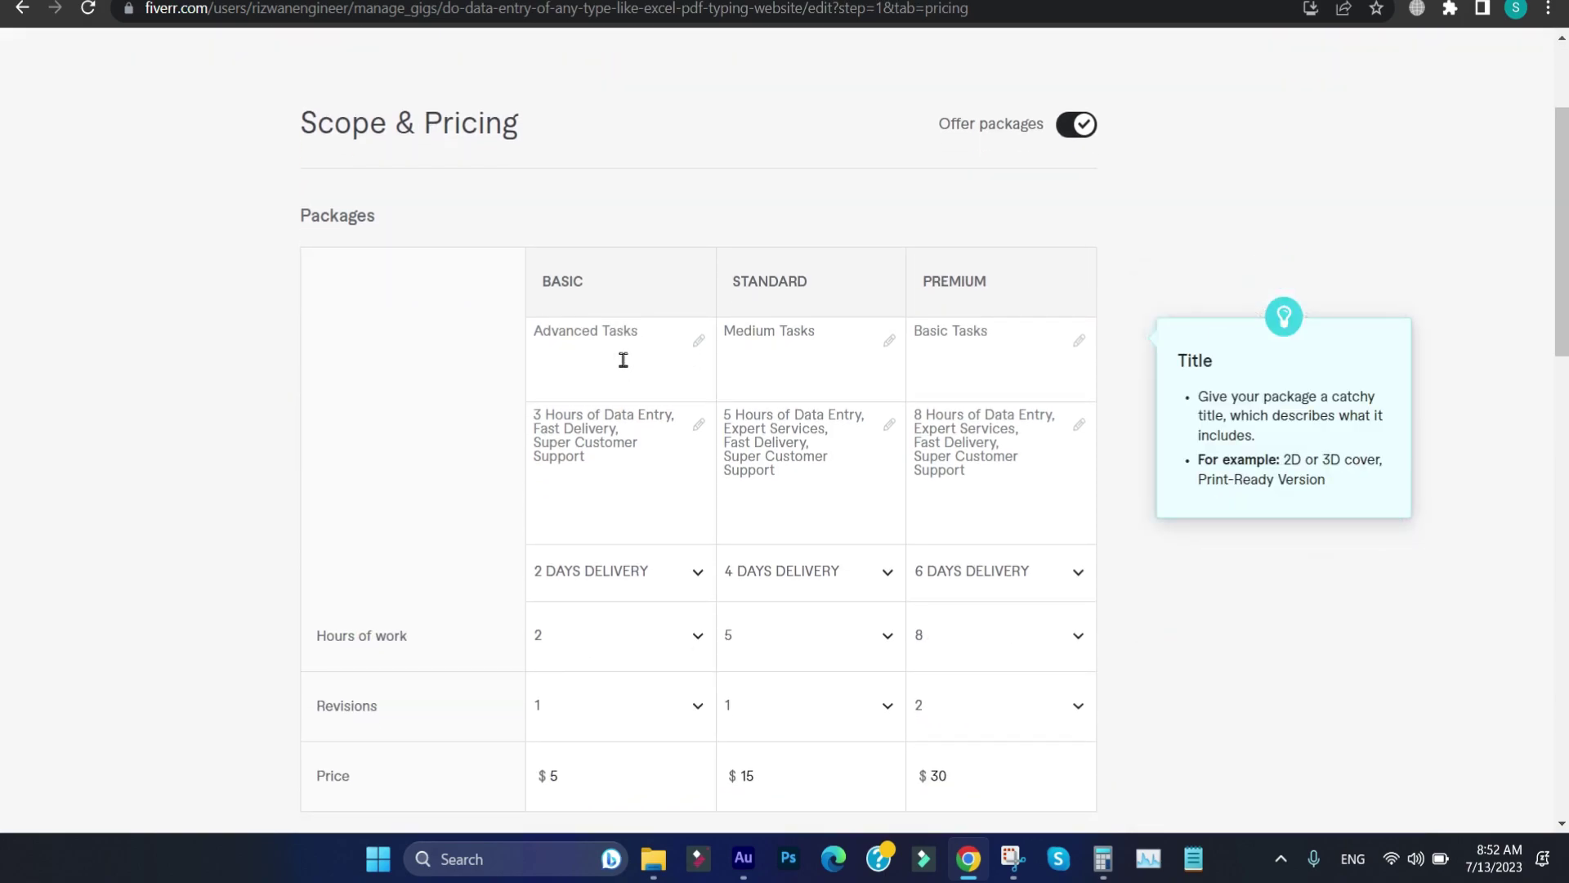
{"action": "scroll", "coordinate": [622, 360], "scroll_direction": "down", "scroll_amount": 8}
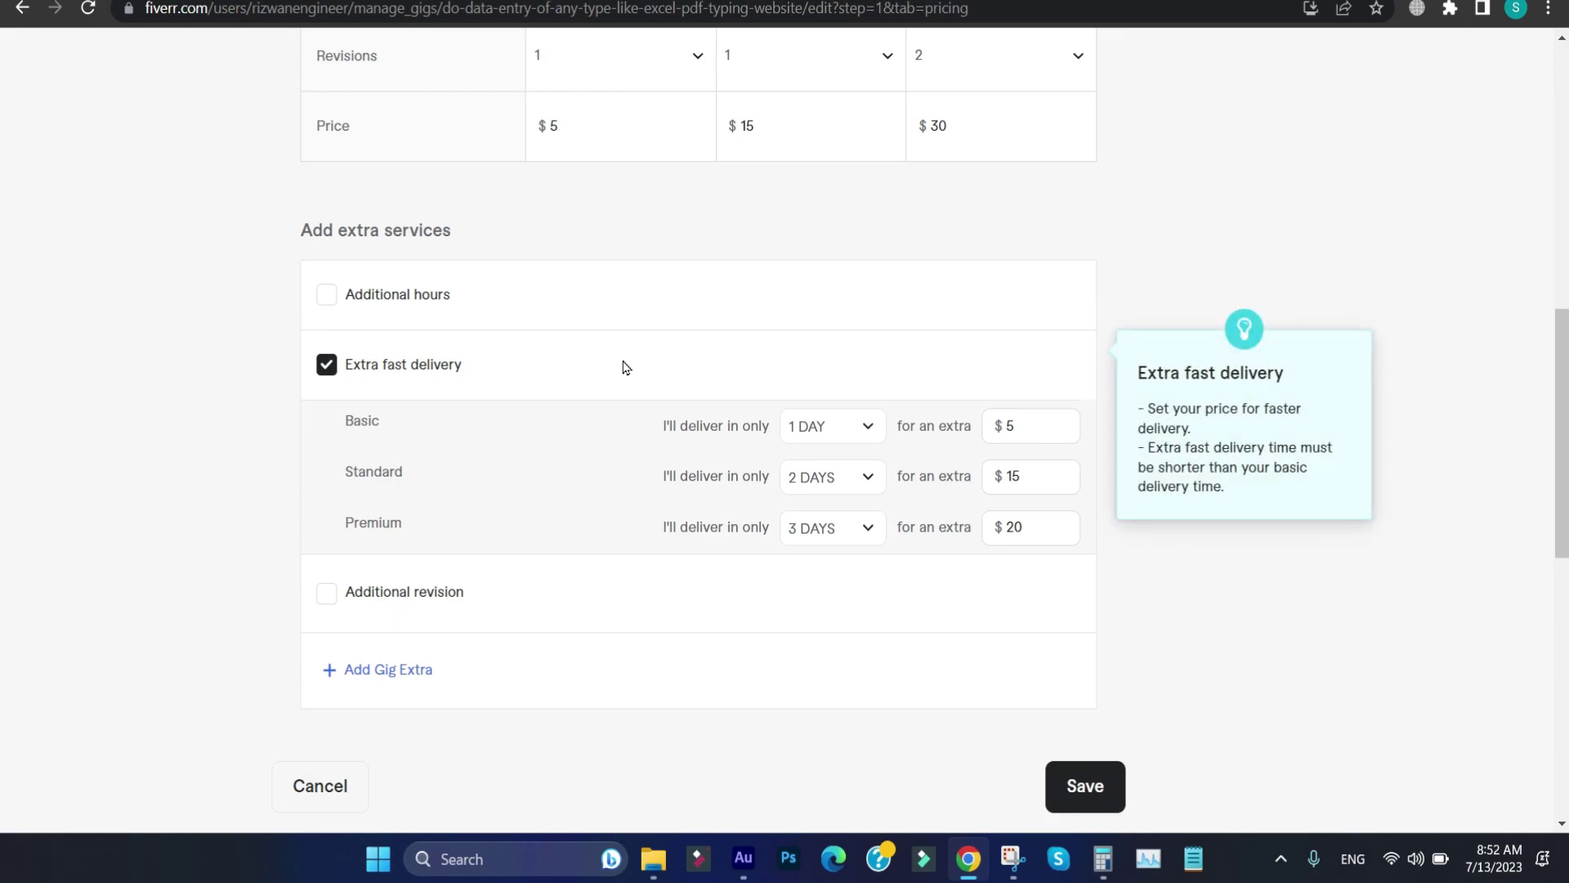
{"action": "scroll", "coordinate": [364, 250], "scroll_direction": "up", "scroll_amount": 5}
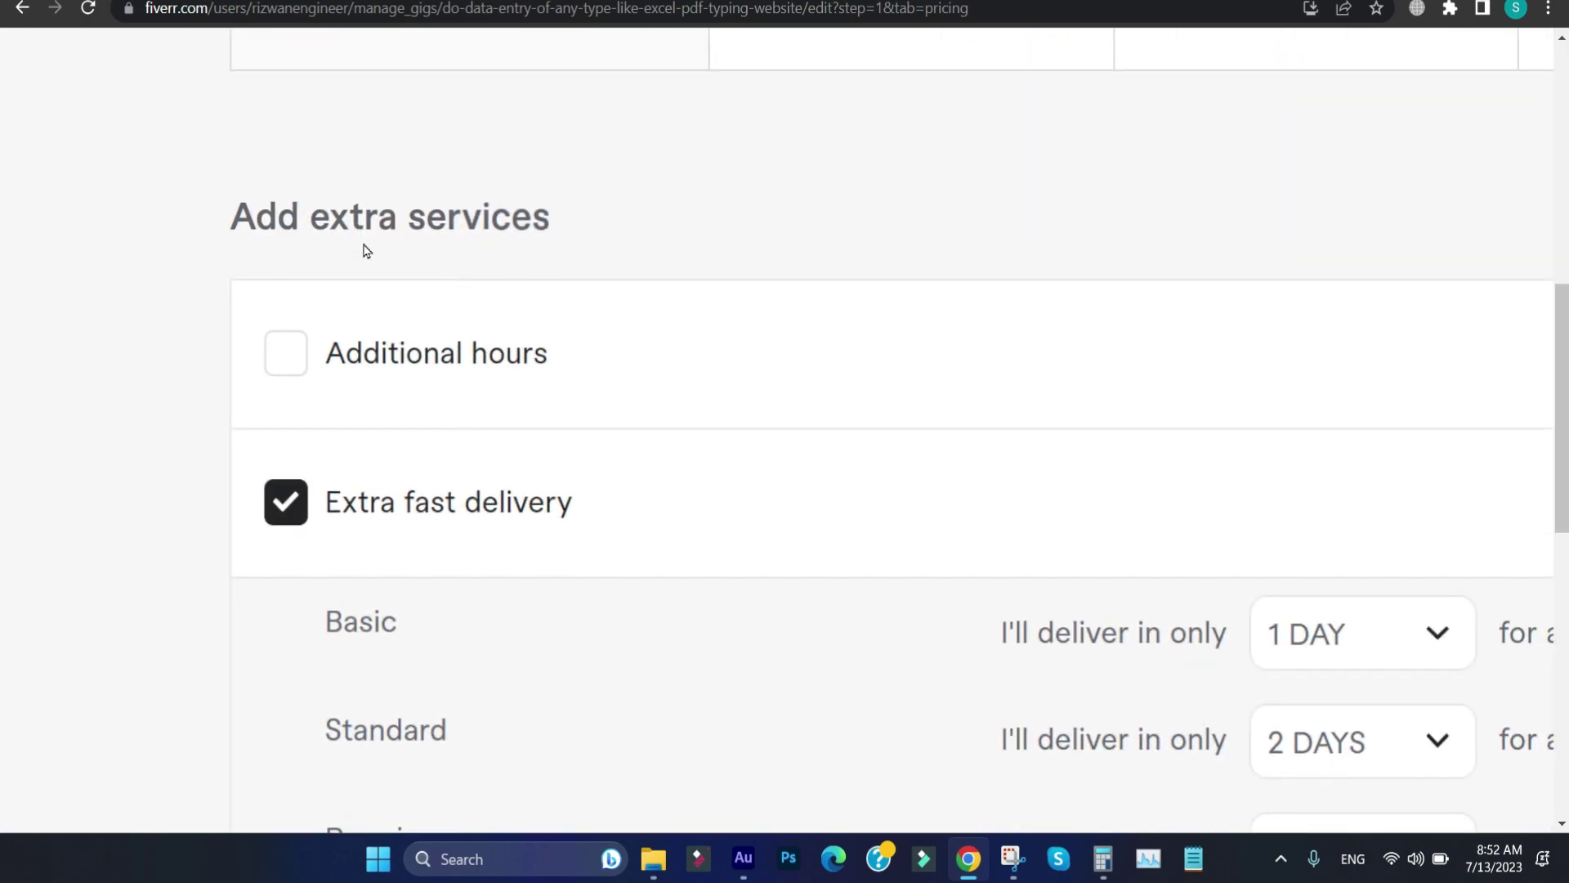
{"action": "scroll", "coordinate": [365, 251], "scroll_direction": "down", "scroll_amount": 5}
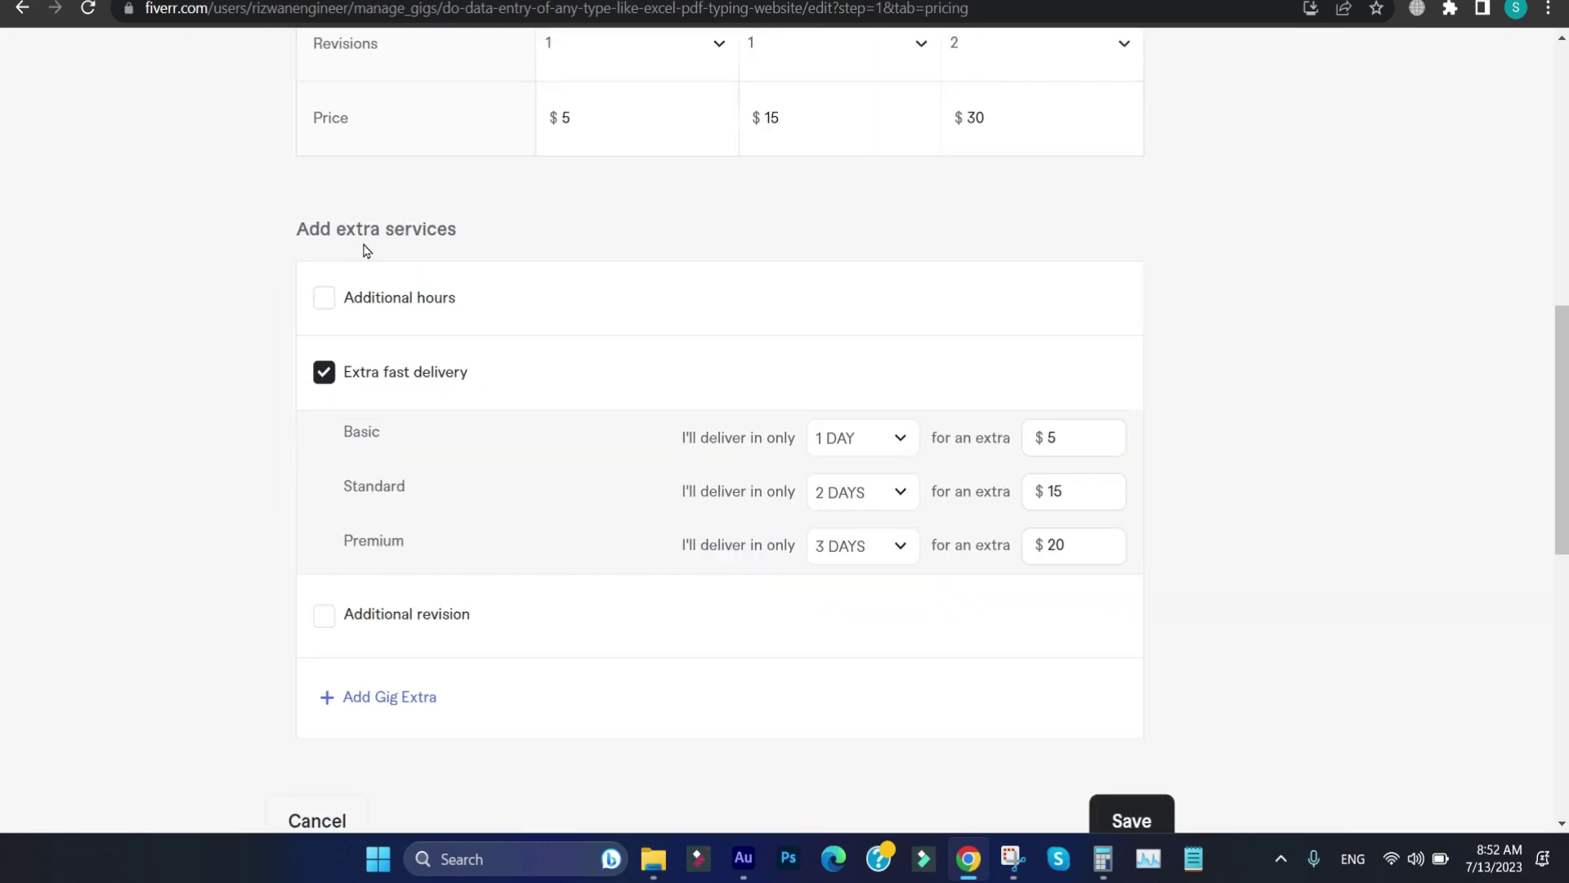
{"action": "mouse_move", "coordinate": [365, 302]}
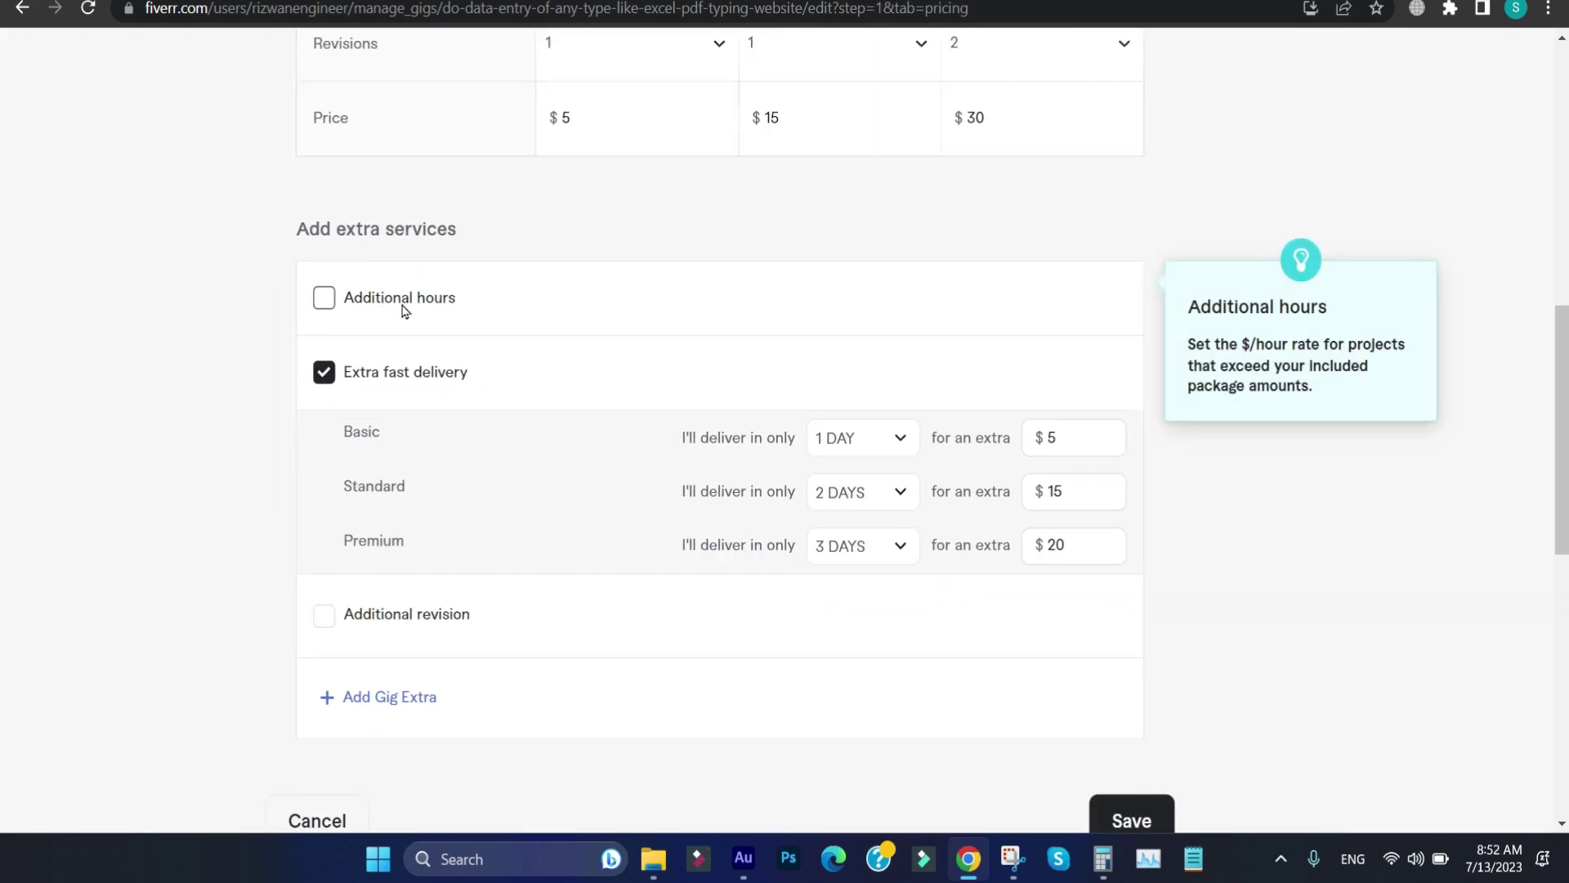
{"action": "mouse_move", "coordinate": [413, 527]}
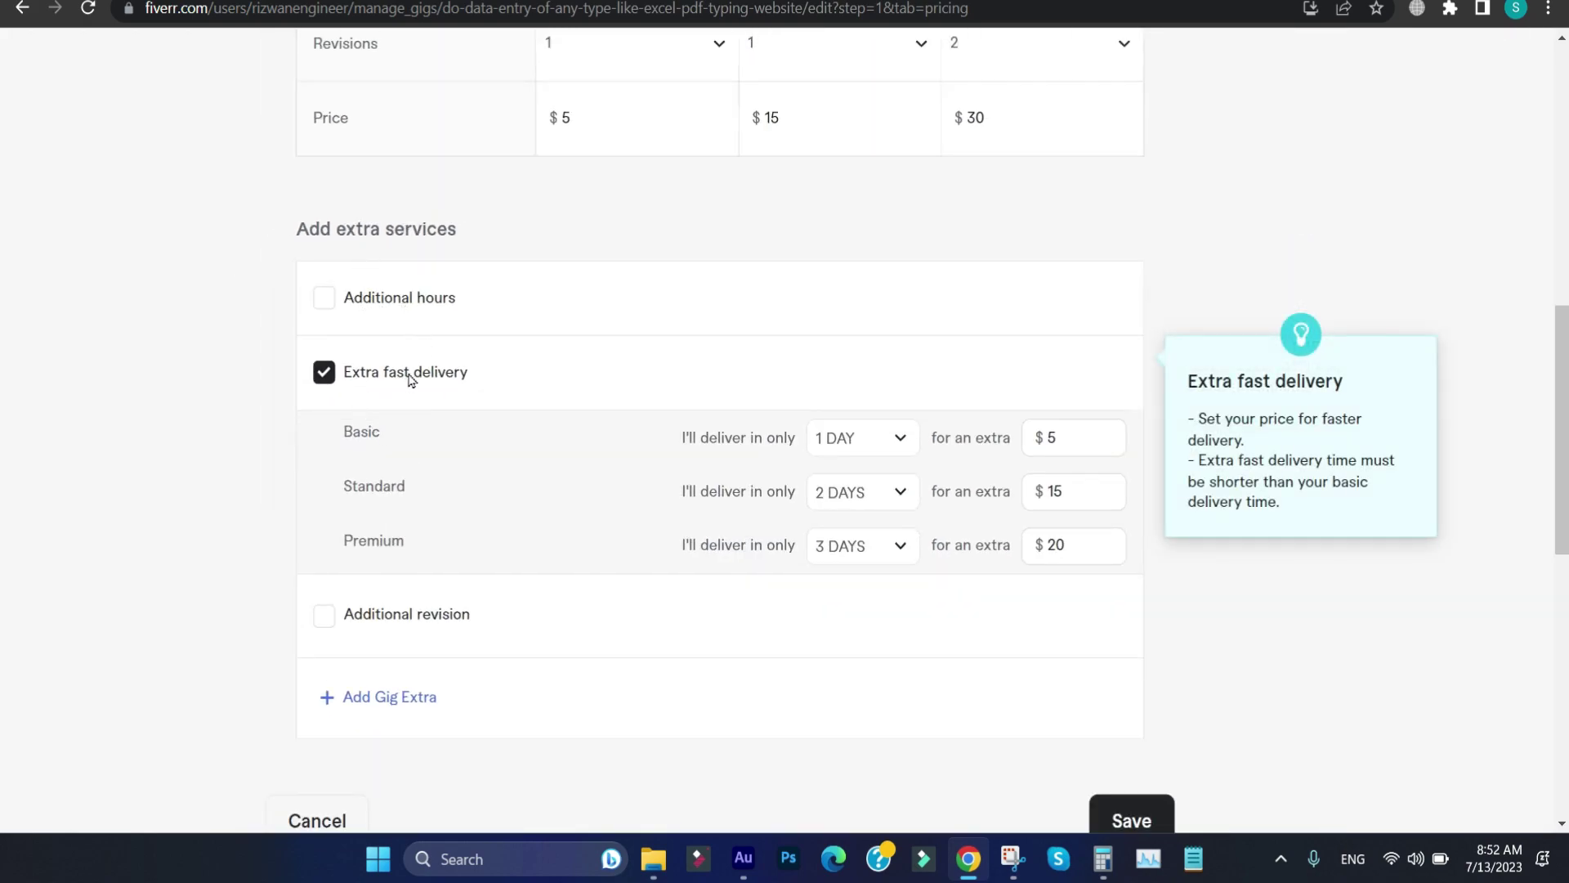
{"action": "mouse_move", "coordinate": [438, 636]}
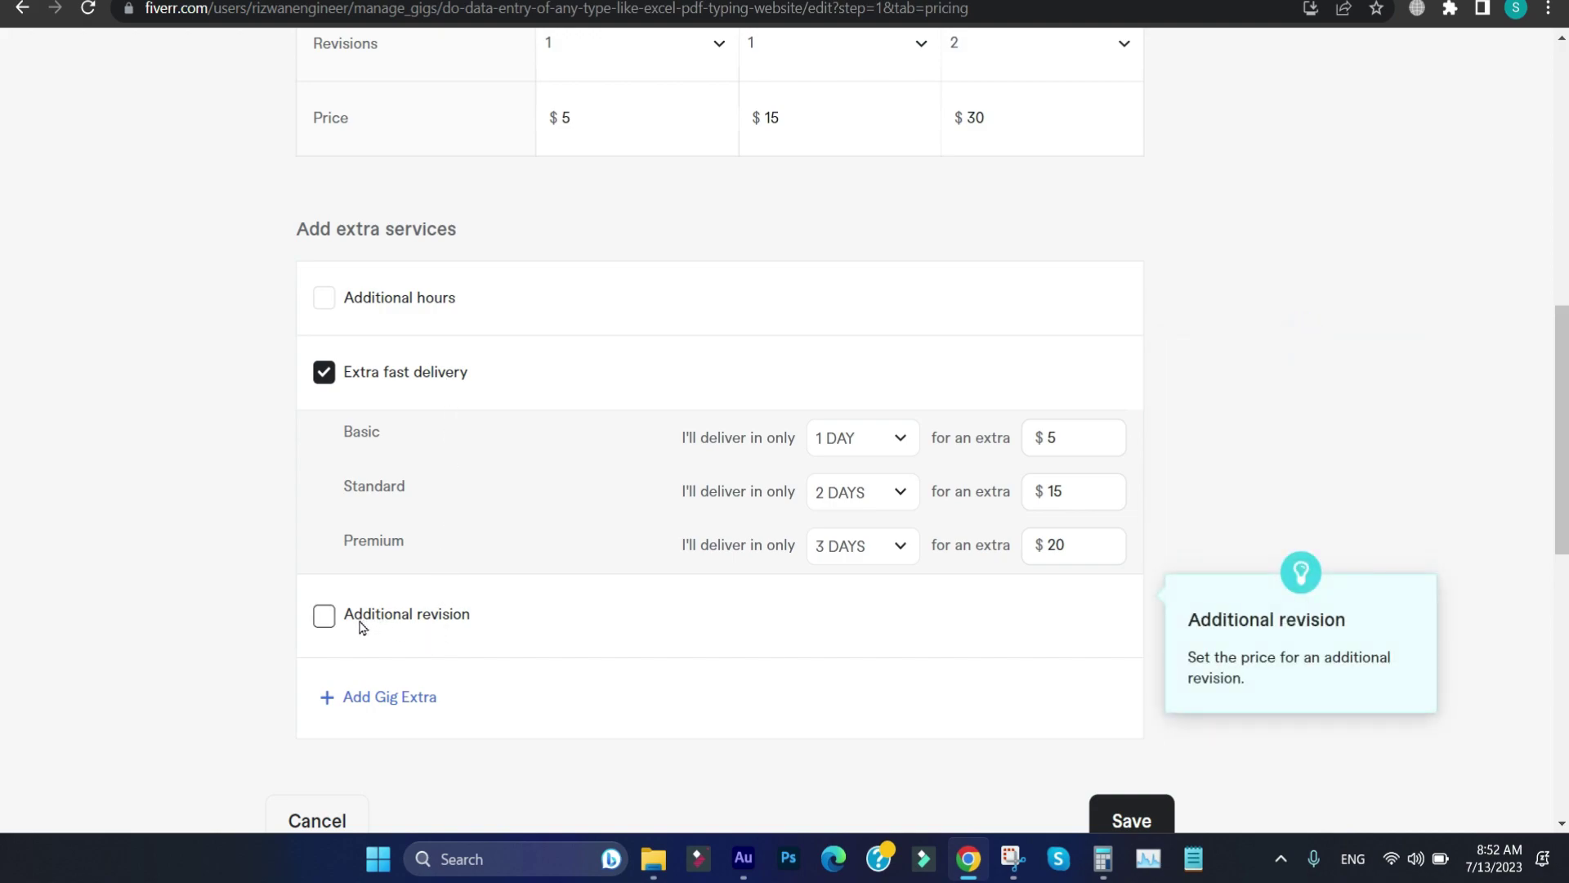
{"action": "mouse_move", "coordinate": [588, 537]}
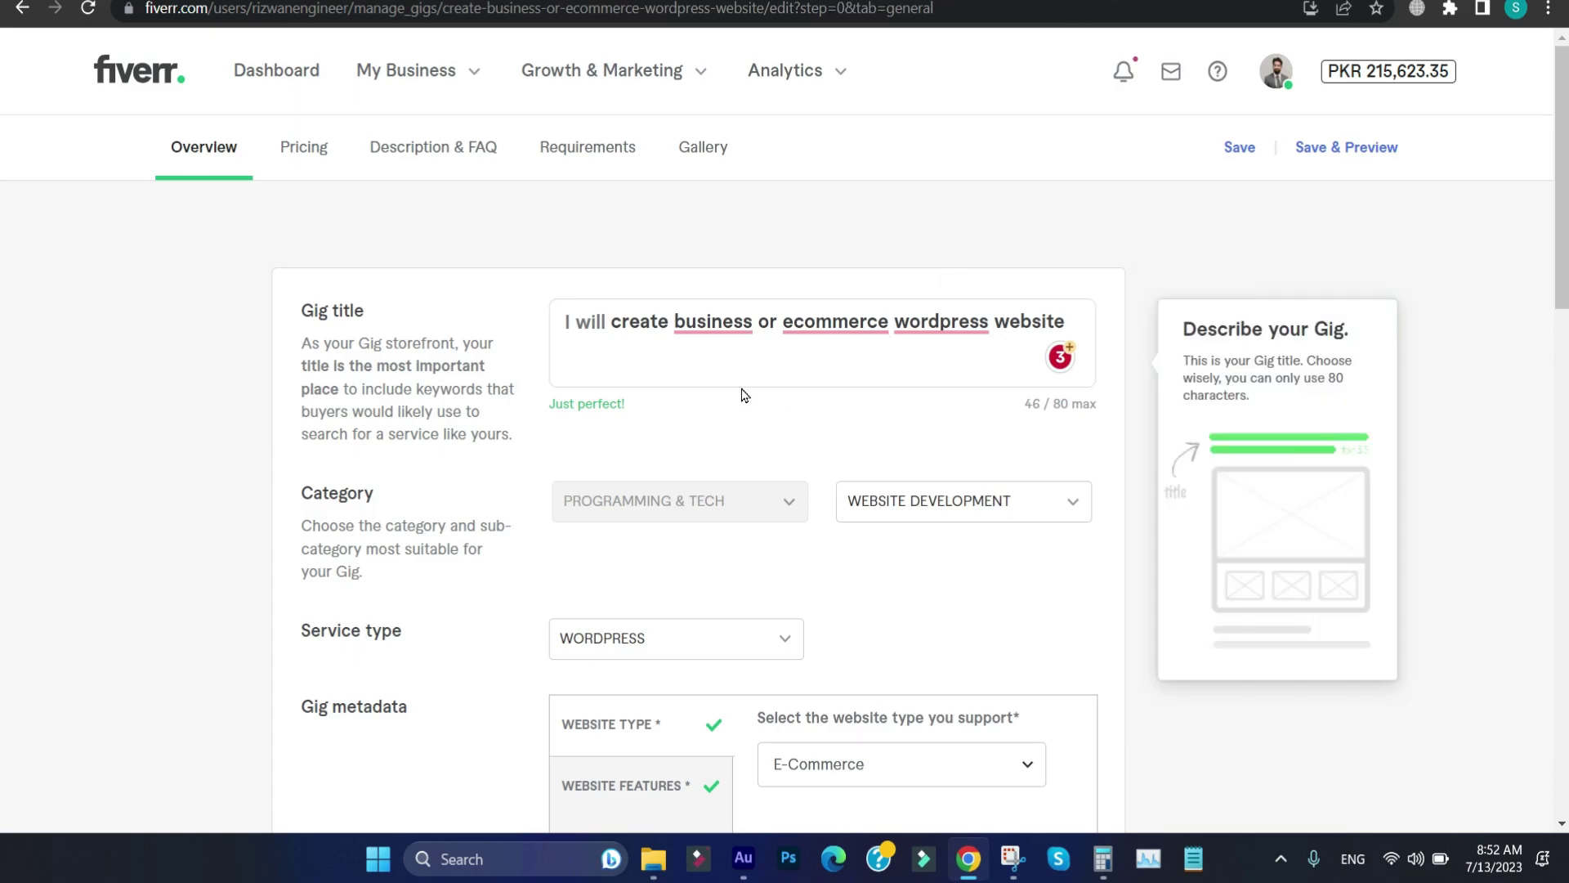
- Review the WordPress website gig's overview, including its title, category, service type and metadata
{"action": "scroll", "coordinate": [745, 395], "scroll_direction": "down", "scroll_amount": 1}
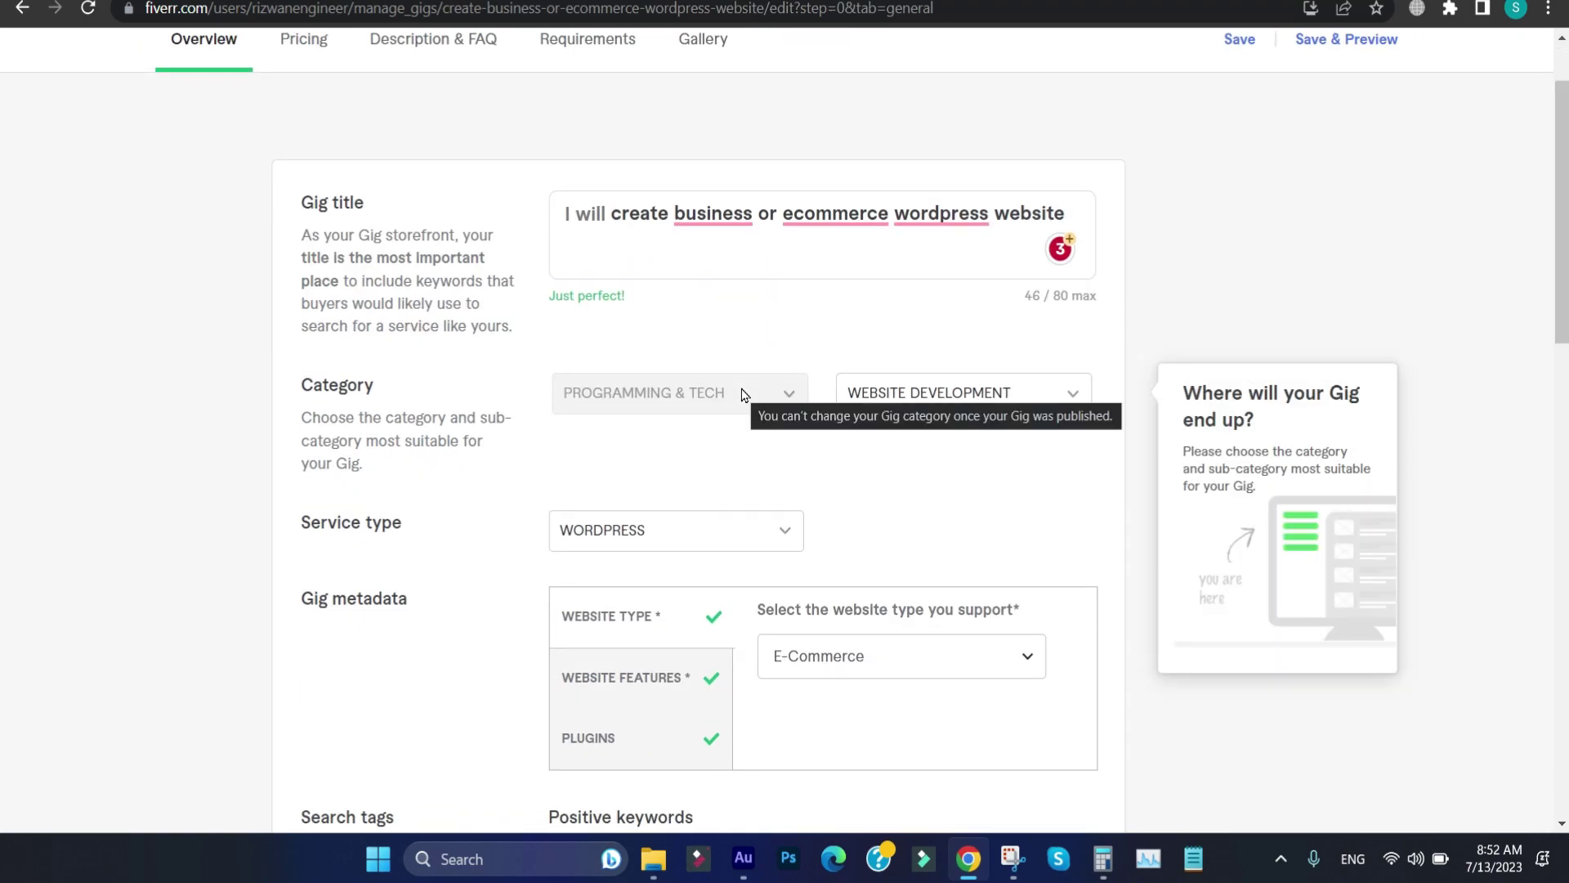
{"action": "scroll", "coordinate": [682, 398], "scroll_direction": "up", "scroll_amount": 3}
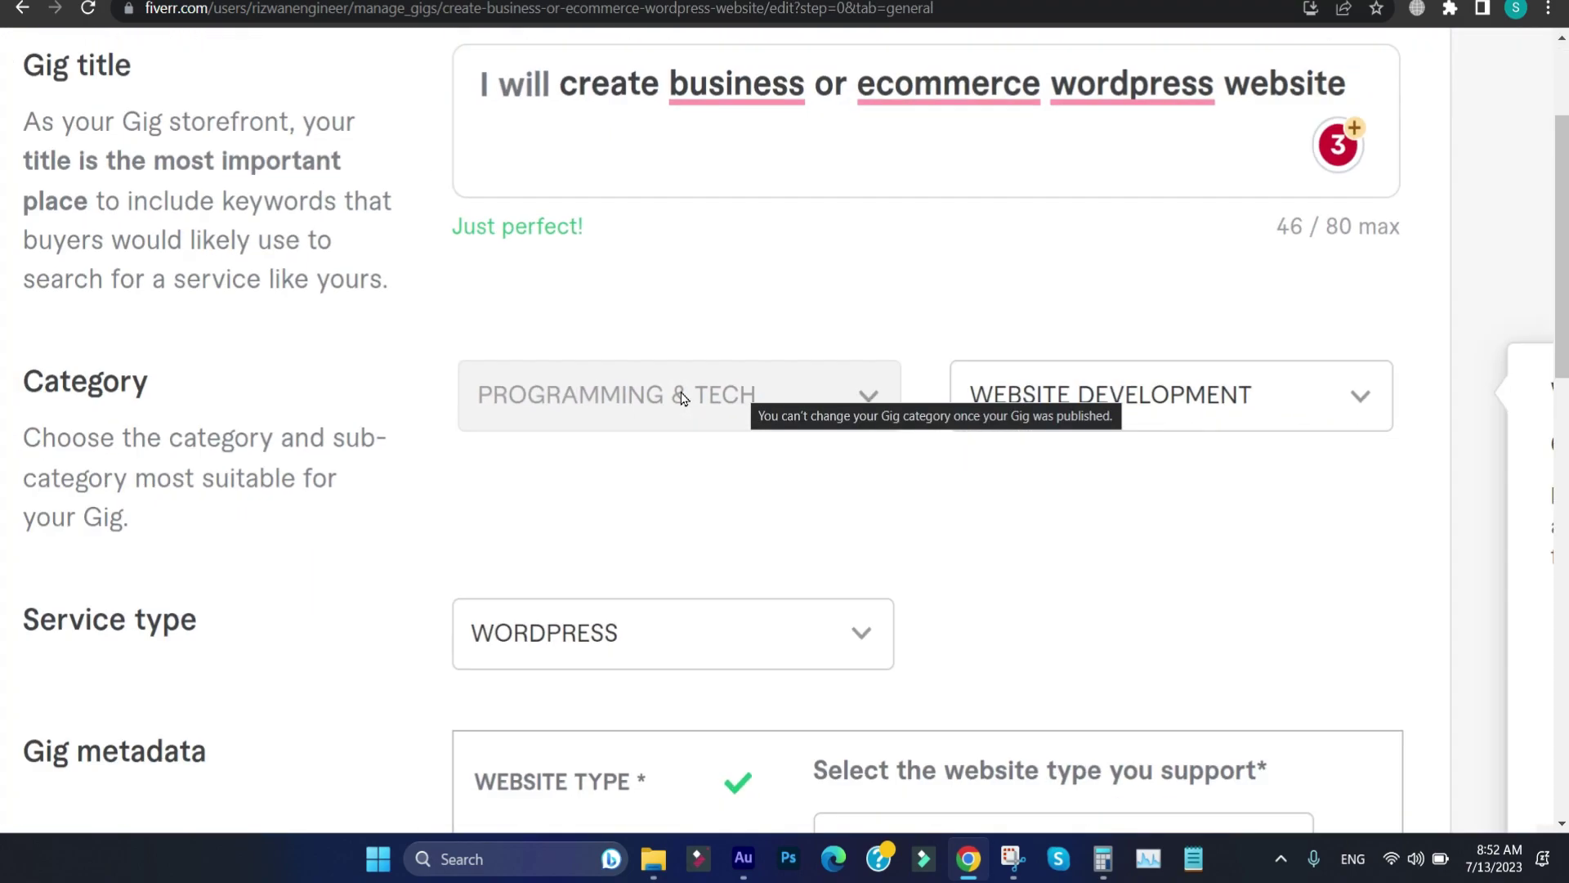
{"action": "scroll", "coordinate": [1028, 437], "scroll_direction": "down", "scroll_amount": 3}
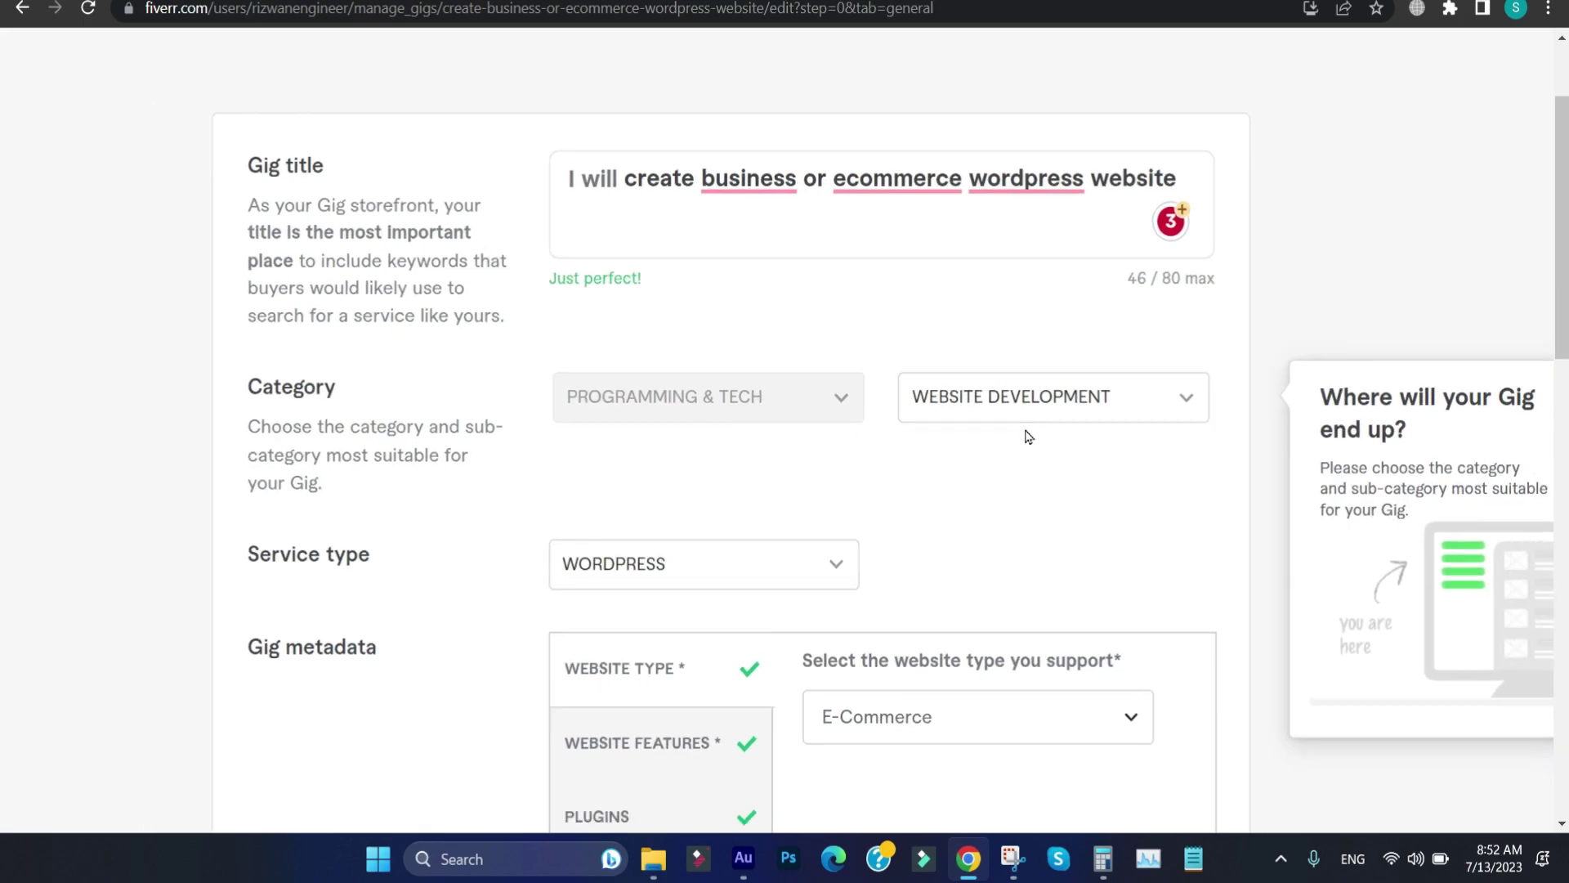
{"action": "scroll", "coordinate": [1028, 437], "scroll_direction": "down", "scroll_amount": 2}
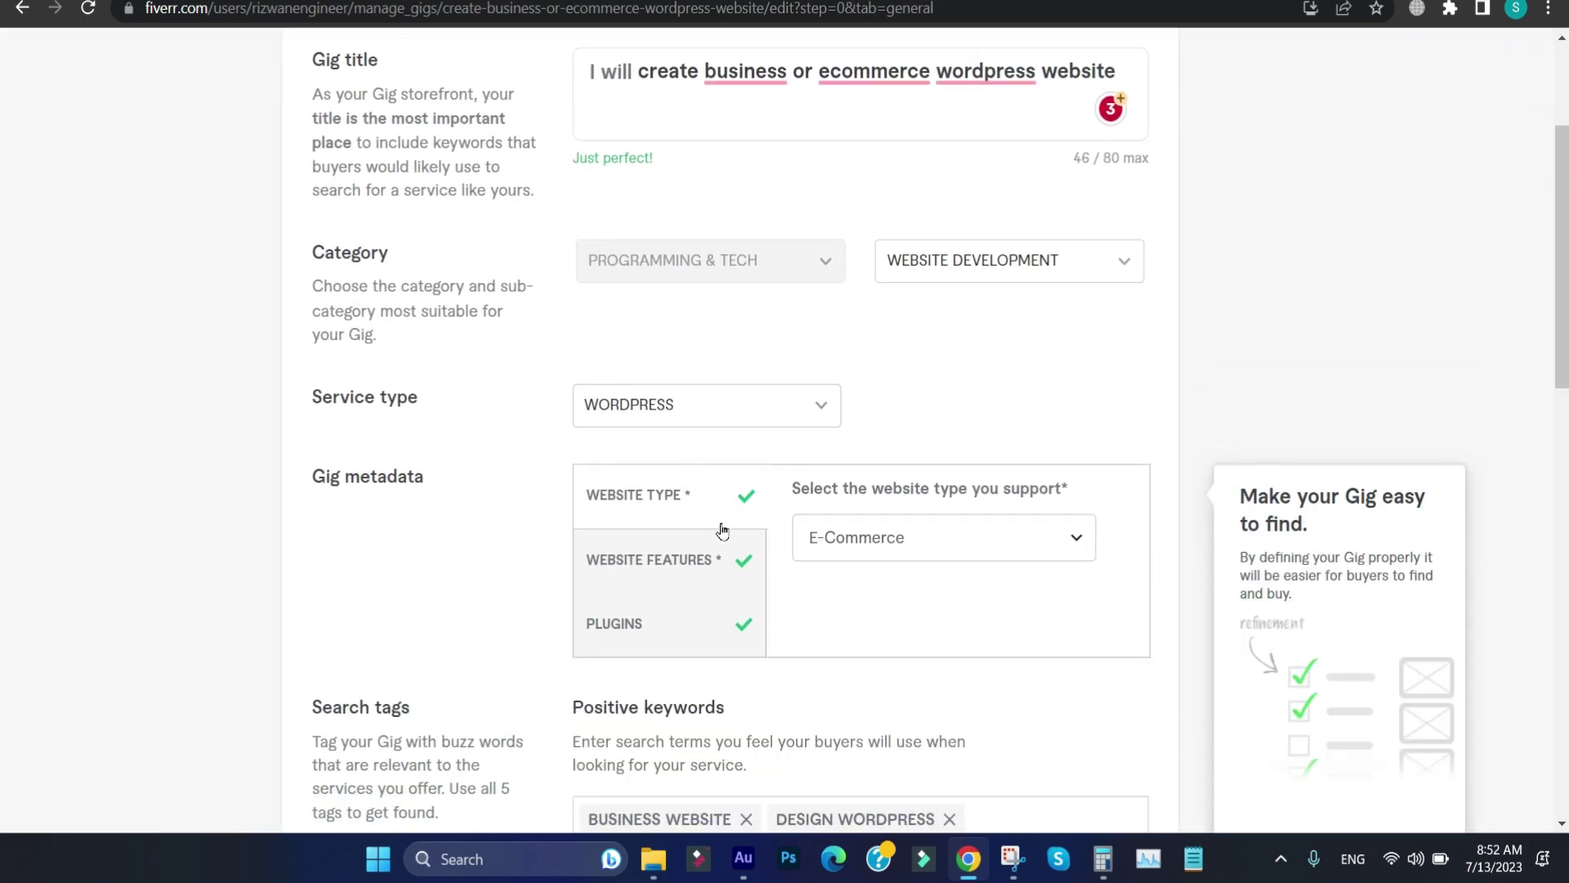
{"action": "scroll", "coordinate": [732, 536], "scroll_direction": "down", "scroll_amount": 2}
{"action": "scroll", "coordinate": [731, 540], "scroll_direction": "up", "scroll_amount": 3}
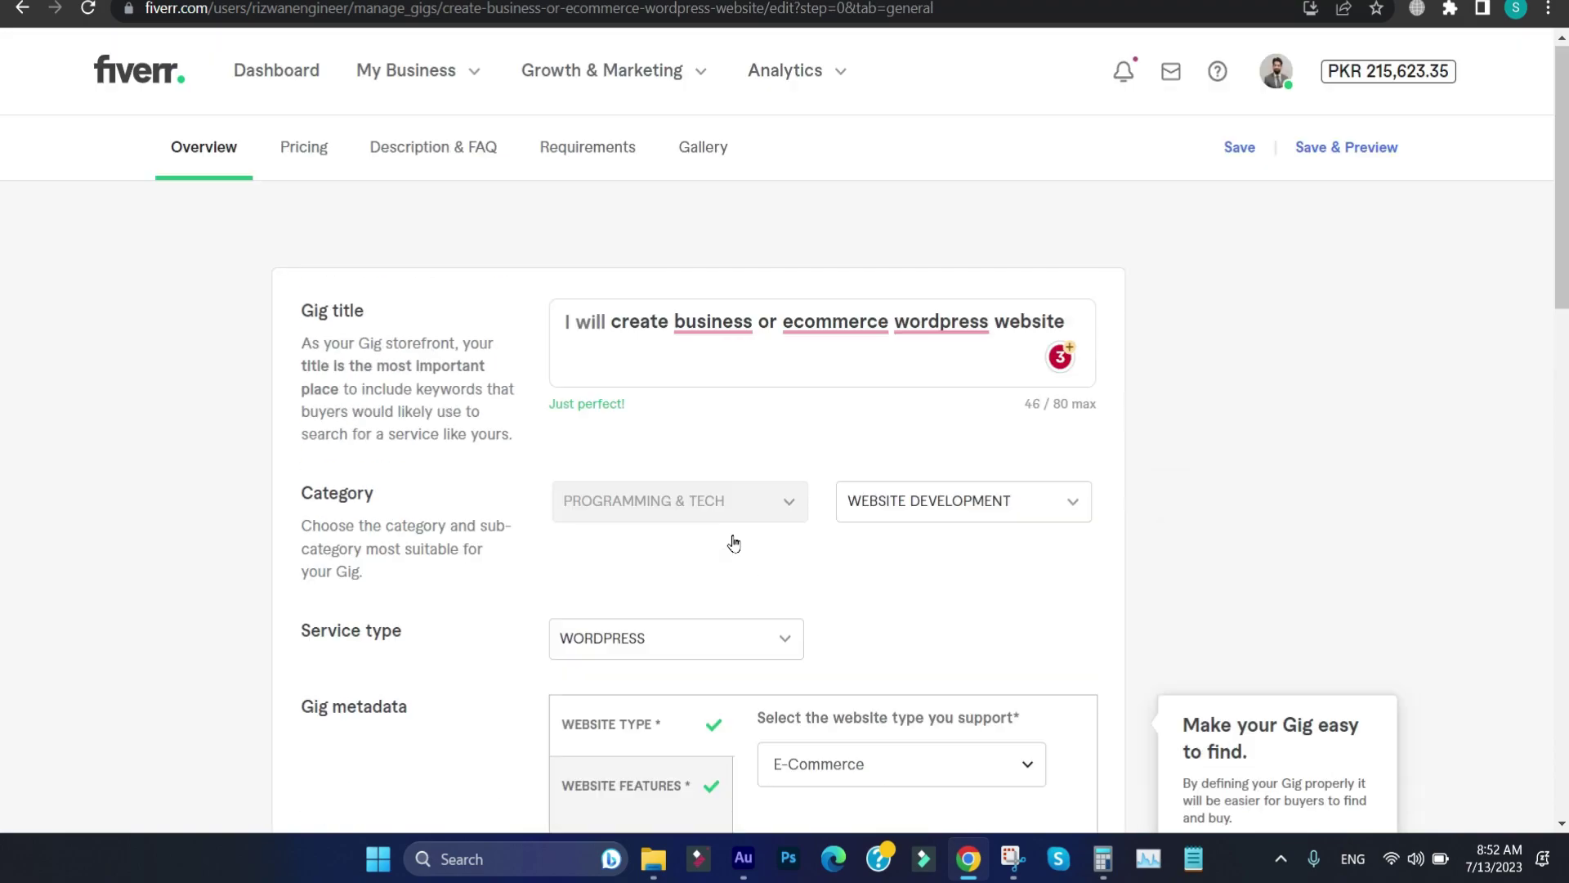
- Open the WordPress gig's pricing and examine the features and prices of its Basic, Standard and Premium packages
{"action": "left_click", "coordinate": [318, 150]}
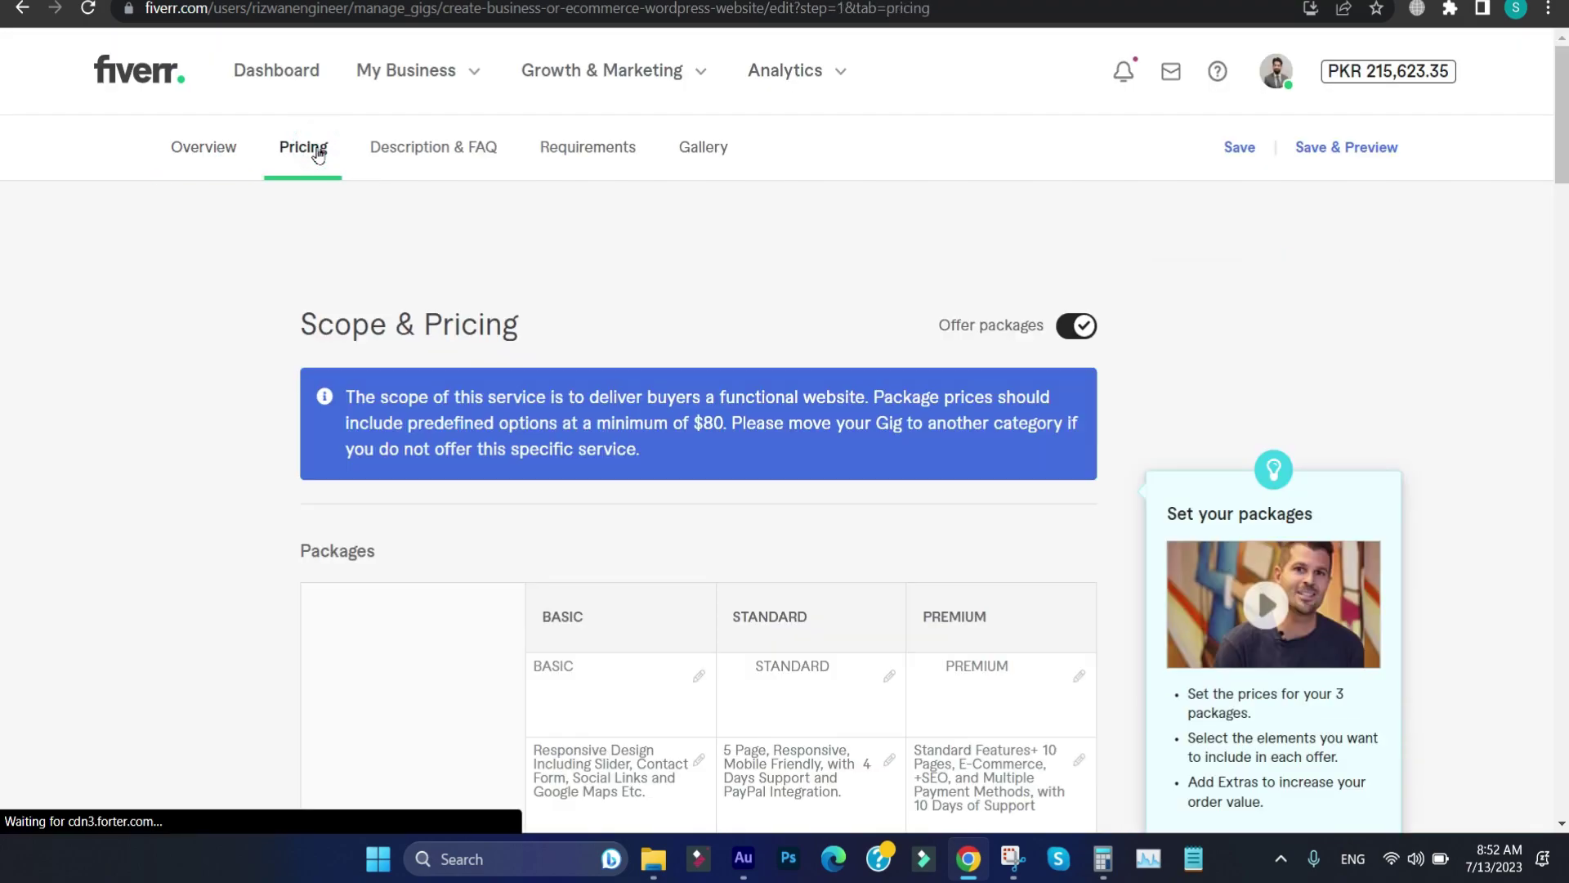
{"action": "scroll", "coordinate": [733, 442], "scroll_direction": "down", "scroll_amount": 10}
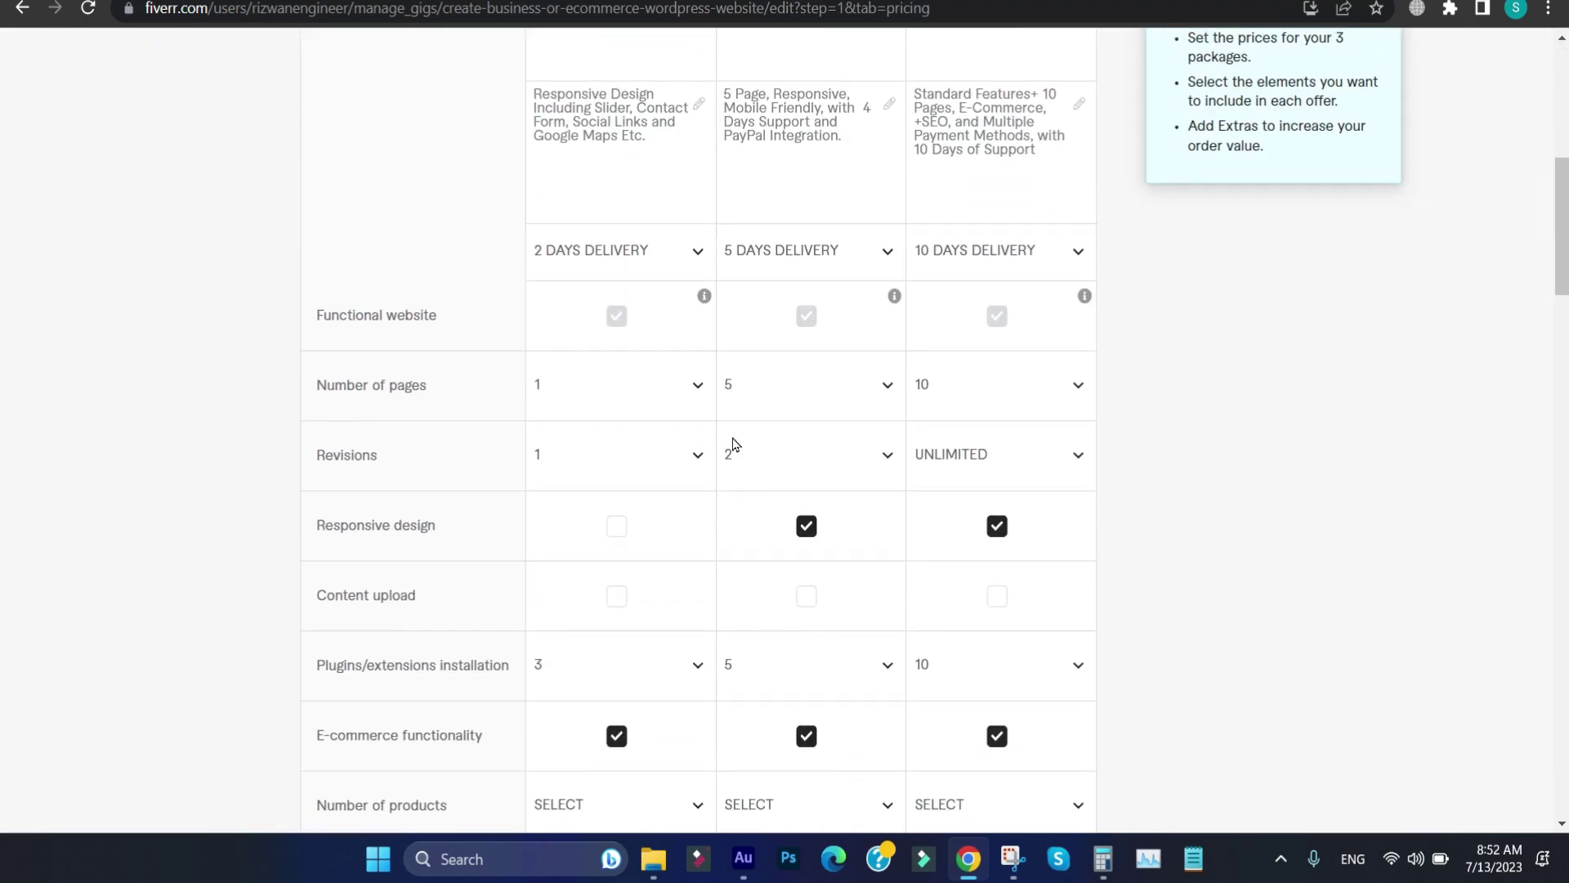
{"action": "scroll", "coordinate": [733, 444], "scroll_direction": "down", "scroll_amount": 8}
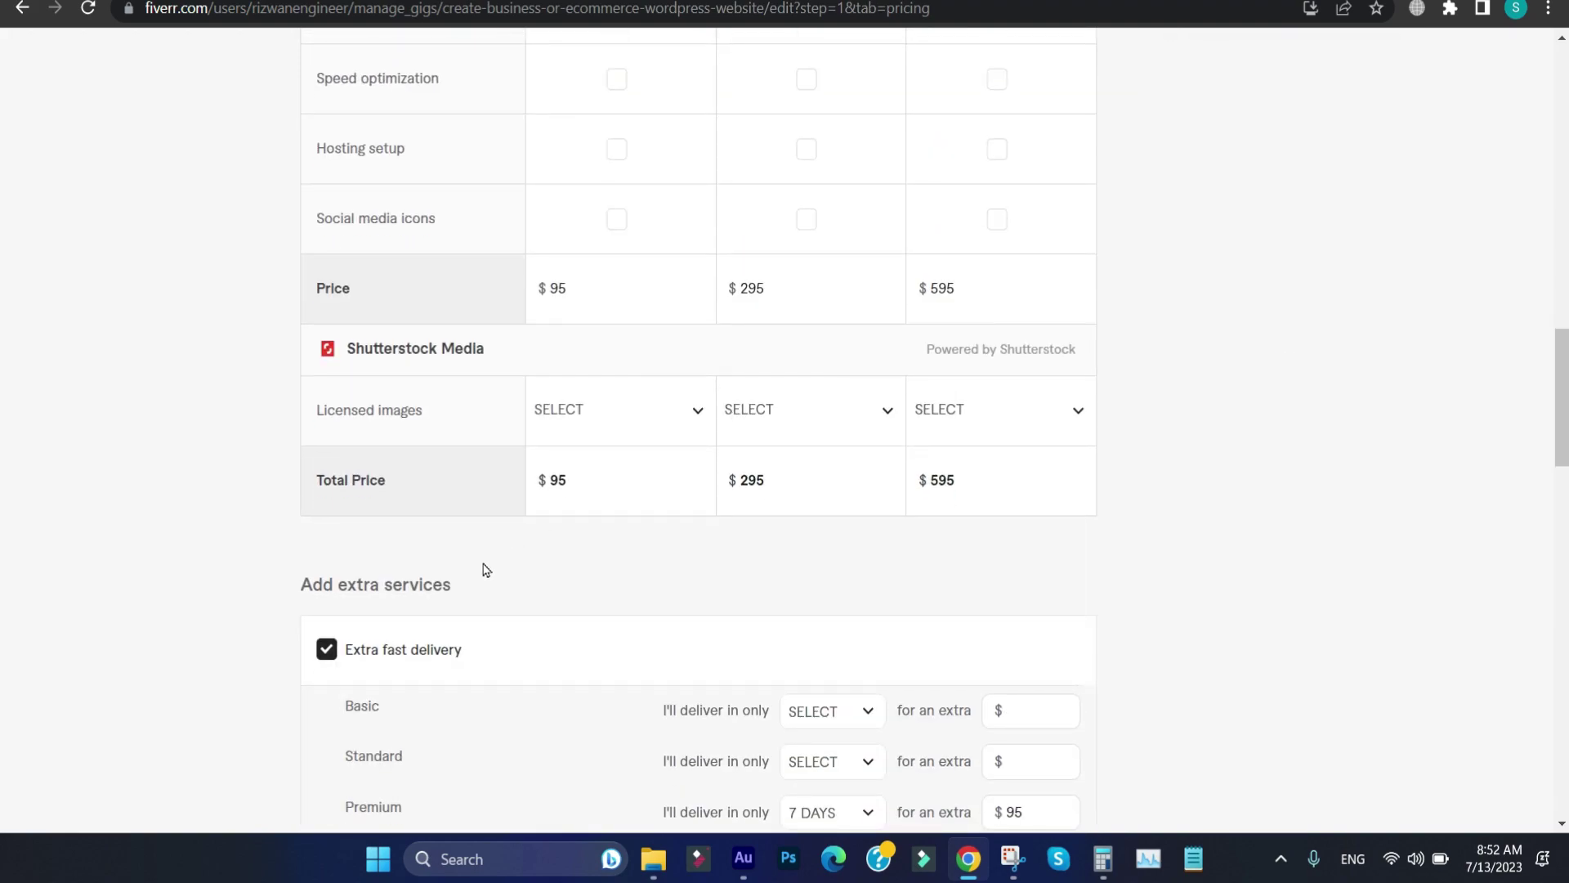
- Examine the WordPress gig's extra services, from extra fast delivery through to social media icons
{"action": "scroll", "coordinate": [396, 587], "scroll_direction": "down", "scroll_amount": 4}
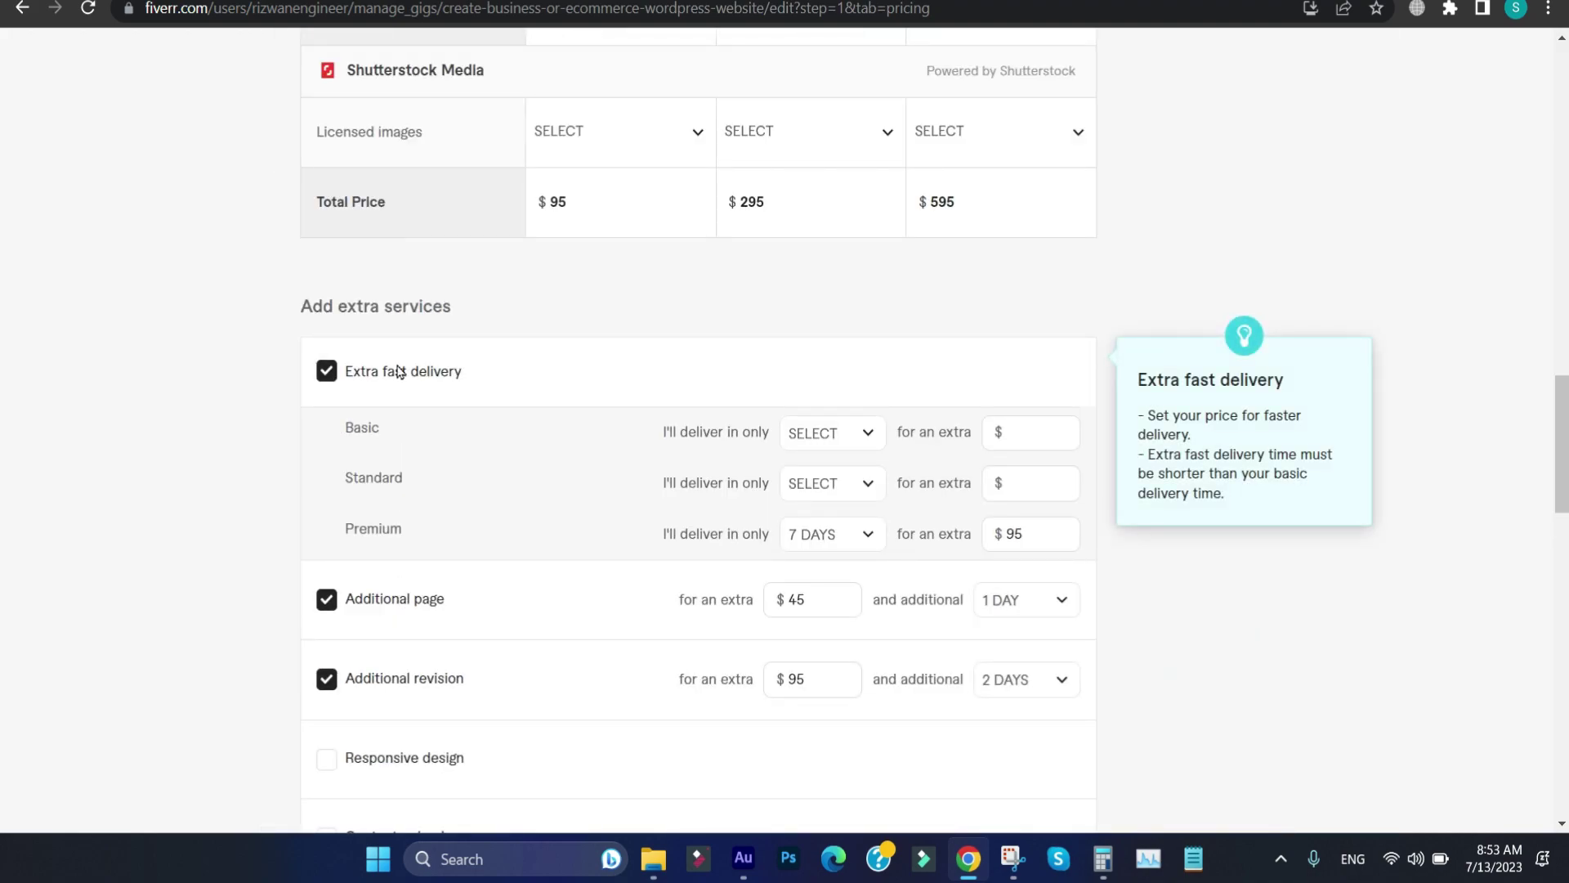
{"action": "scroll", "coordinate": [398, 372], "scroll_direction": "down", "scroll_amount": 2}
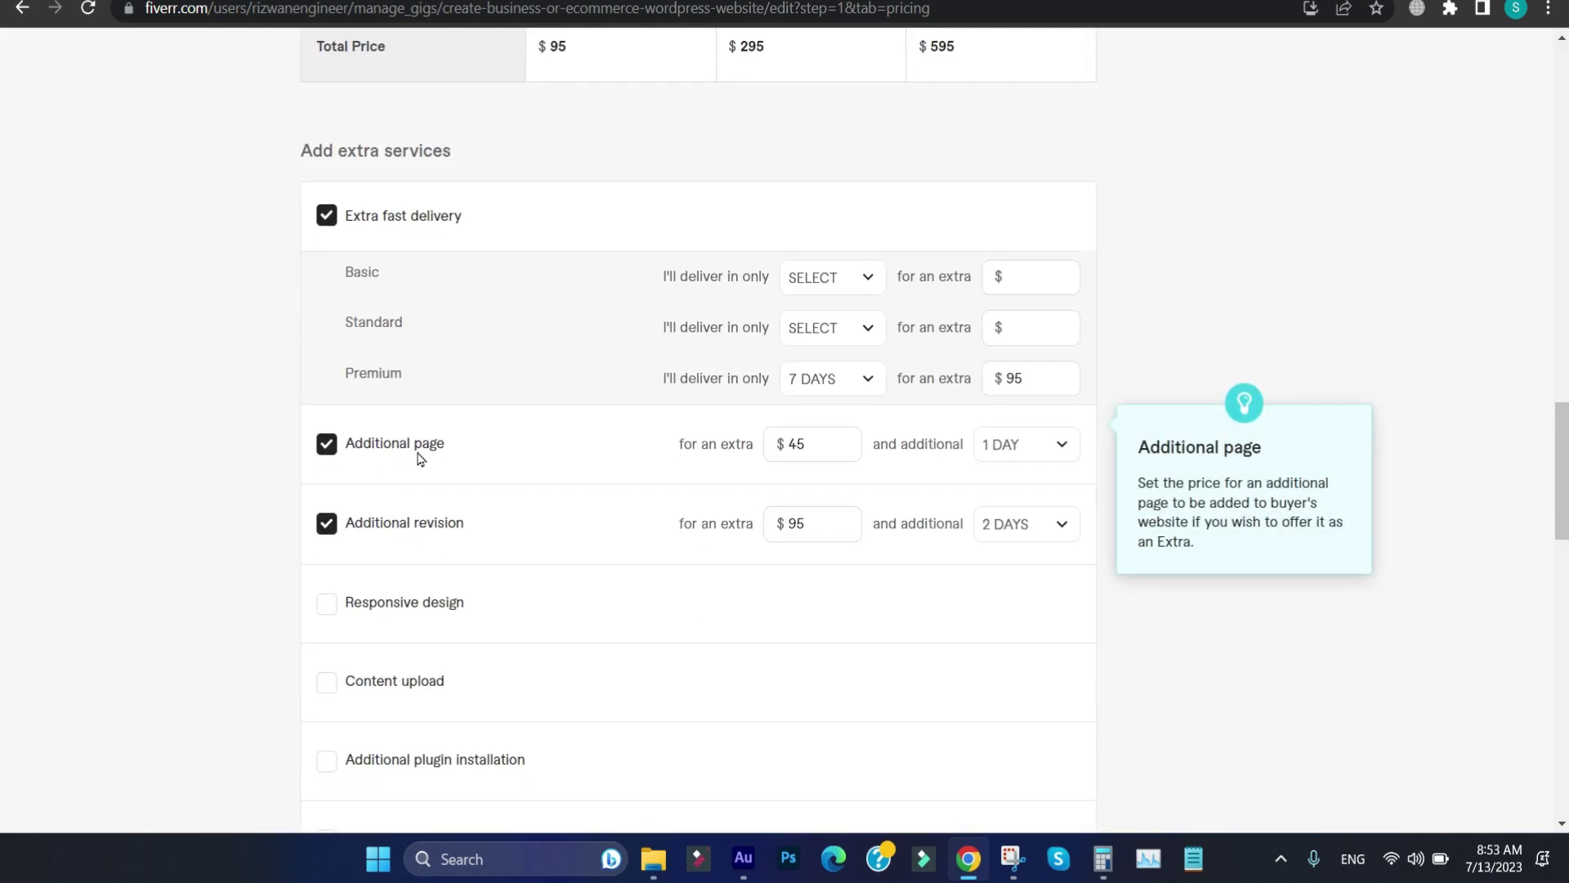
{"action": "scroll", "coordinate": [446, 465], "scroll_direction": "down", "scroll_amount": 2}
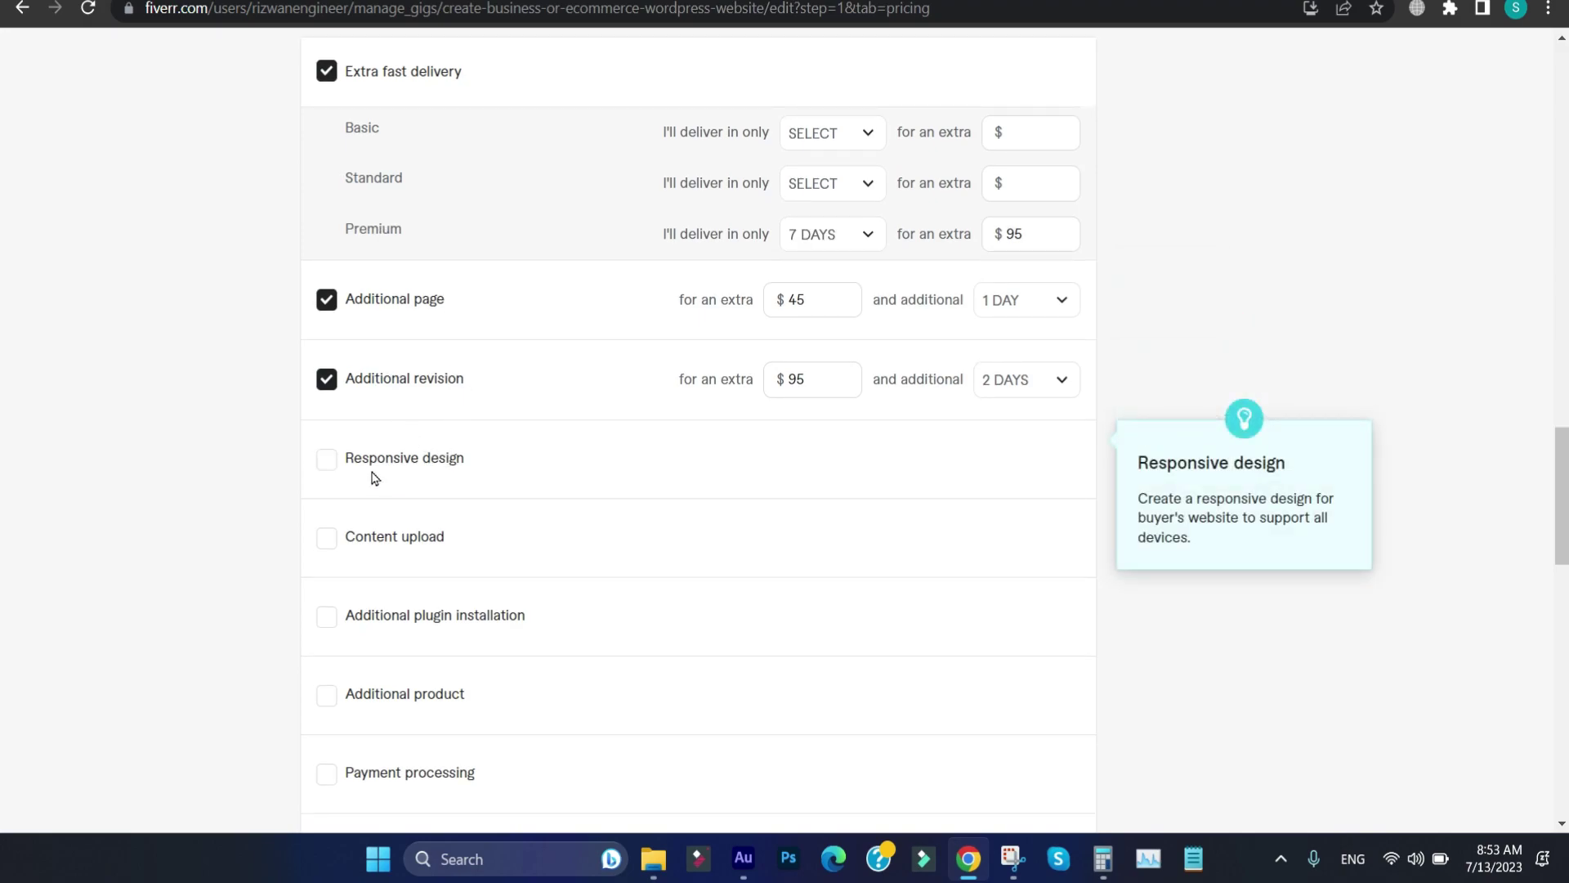
{"action": "scroll", "coordinate": [445, 564], "scroll_direction": "down", "scroll_amount": 1}
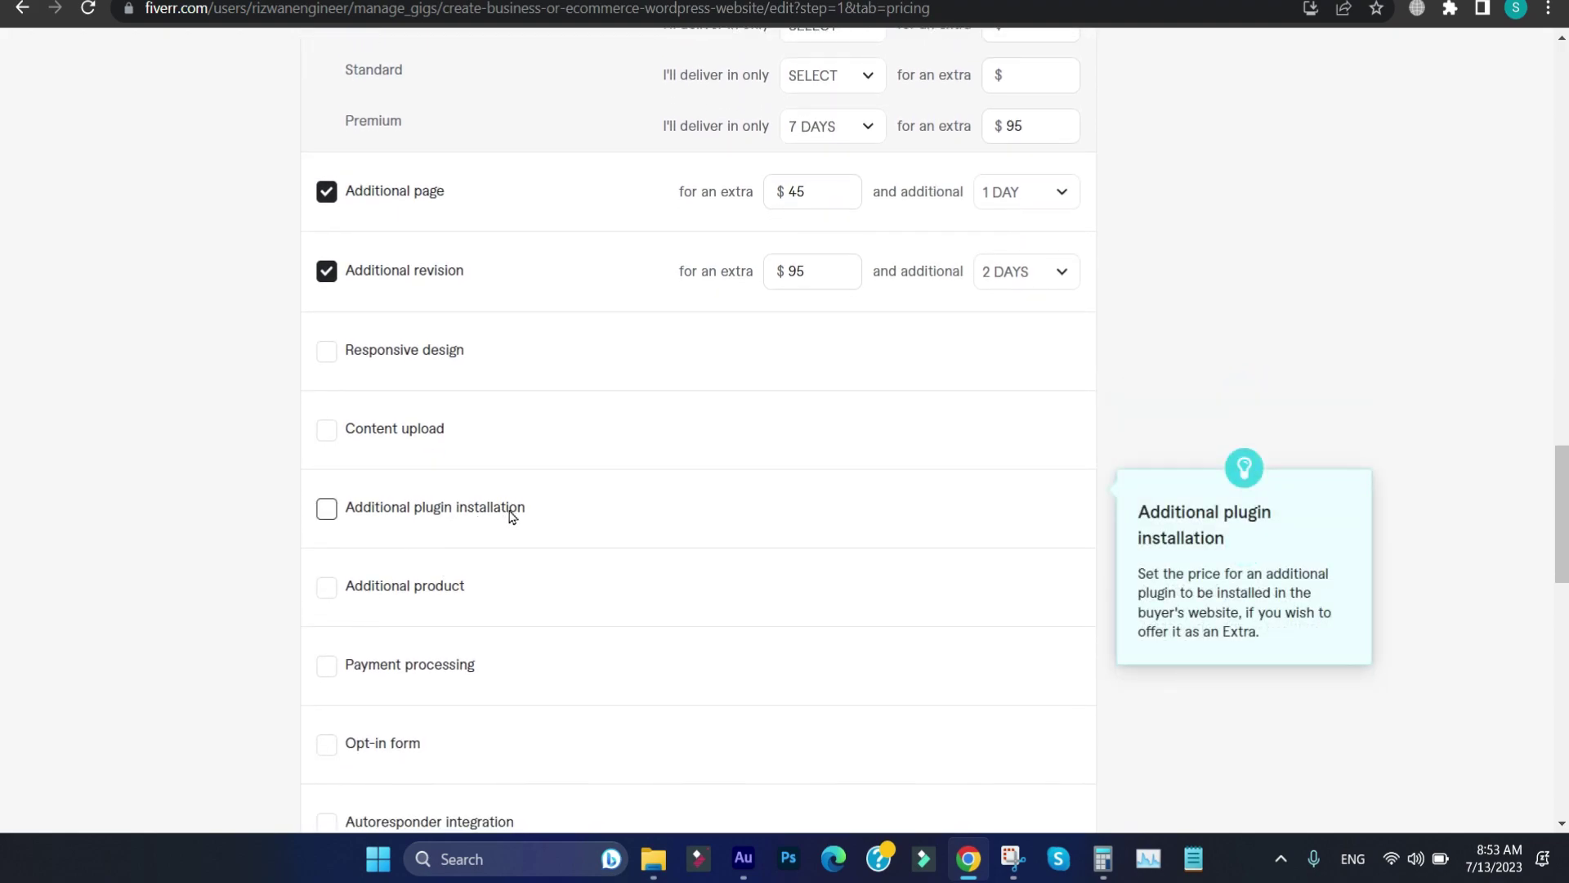
{"action": "scroll", "coordinate": [459, 613], "scroll_direction": "down", "scroll_amount": 1}
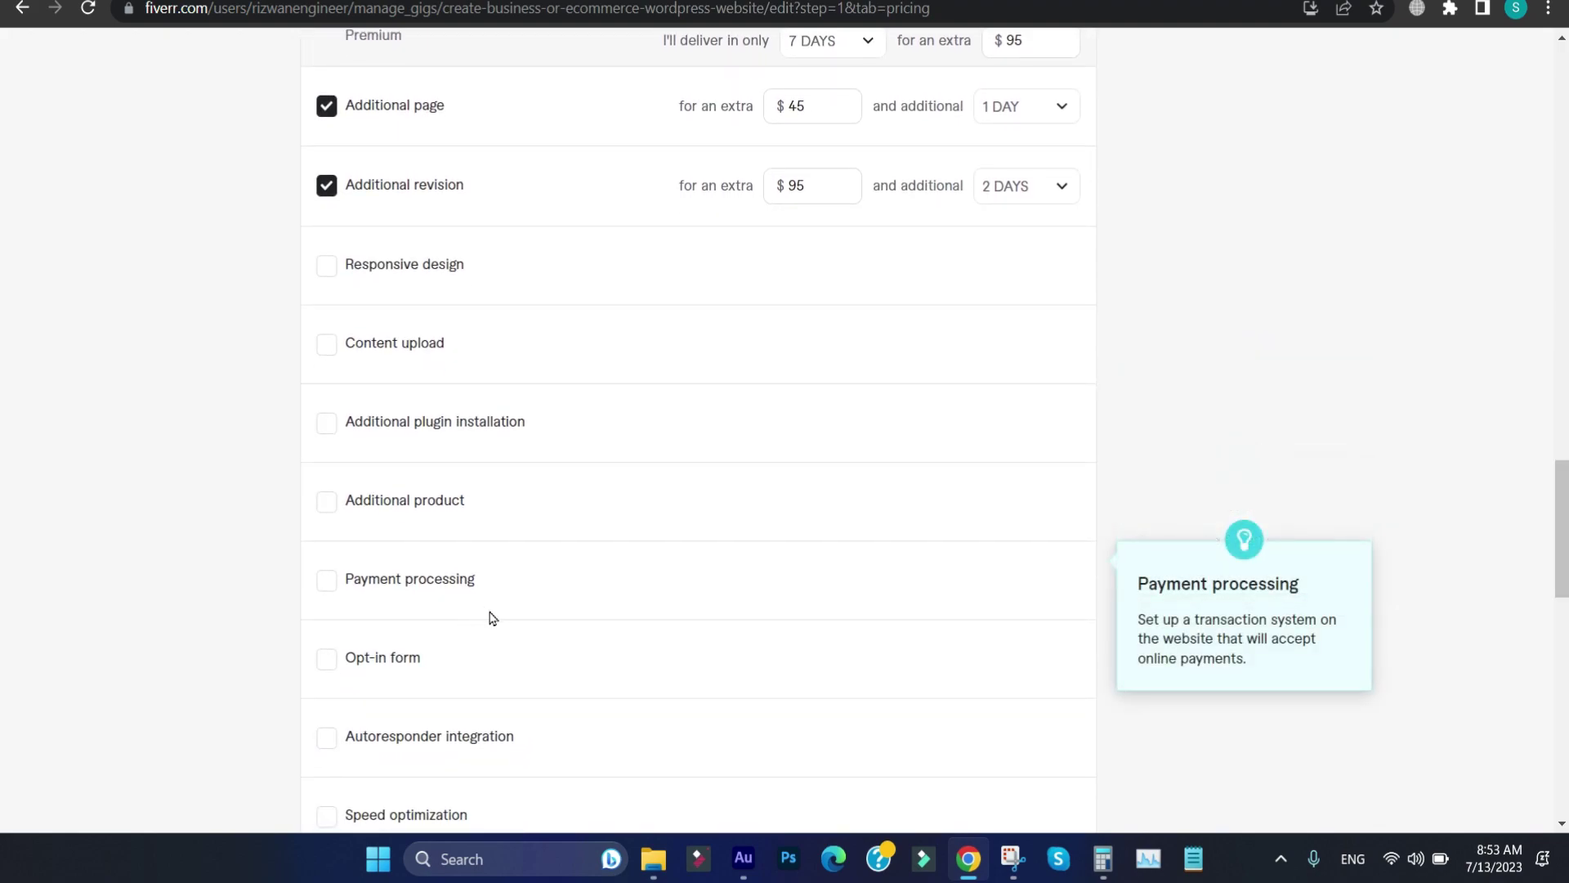
{"action": "scroll", "coordinate": [448, 693], "scroll_direction": "down", "scroll_amount": 2}
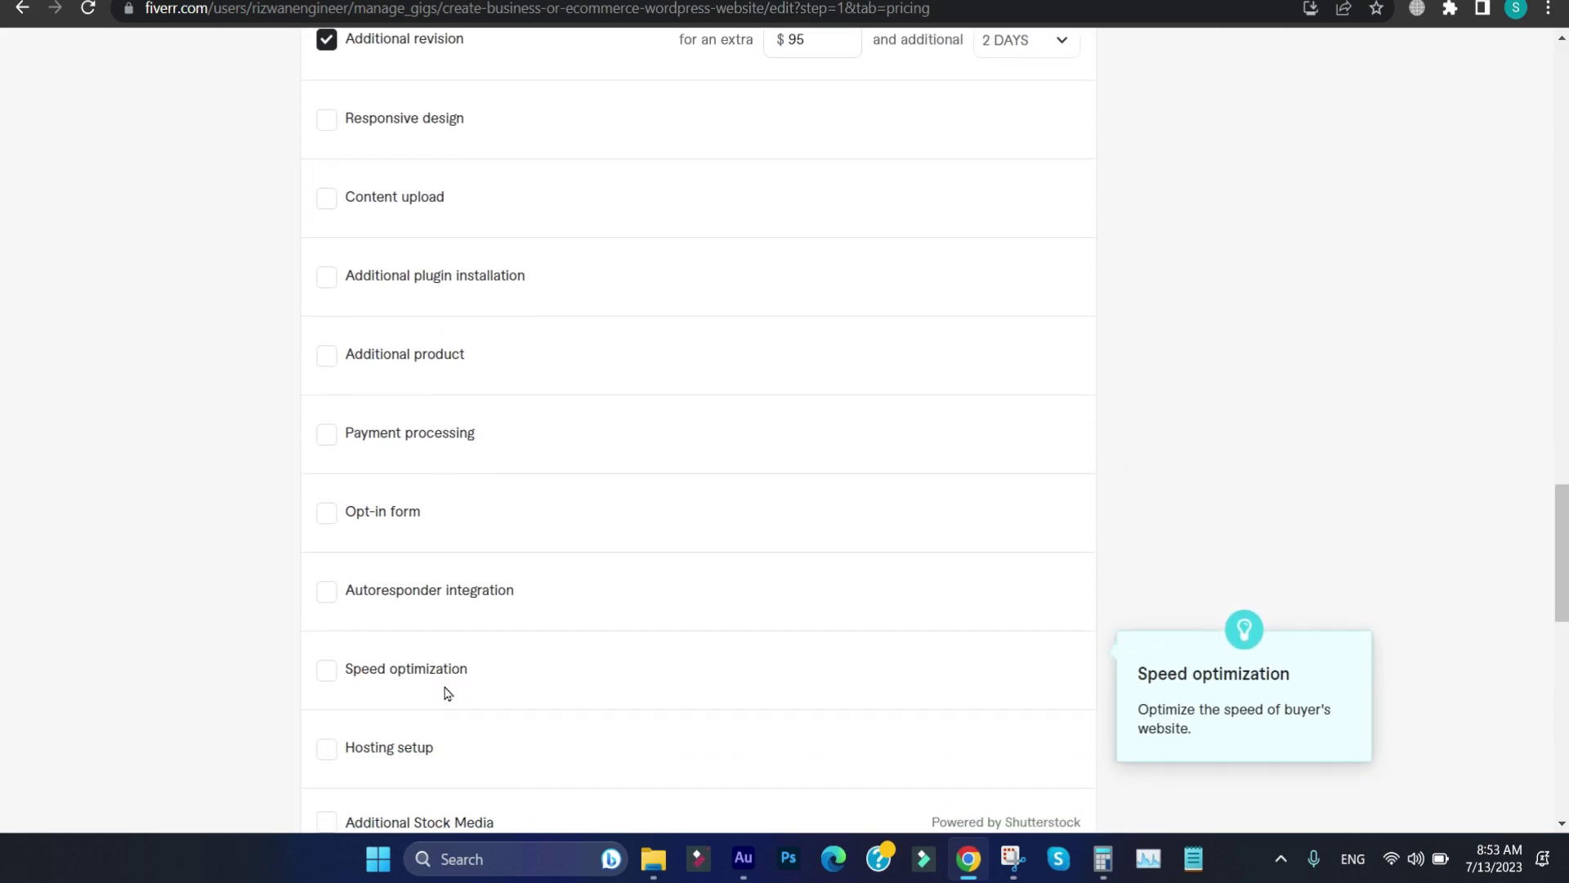
{"action": "scroll", "coordinate": [448, 693], "scroll_direction": "down", "scroll_amount": 2}
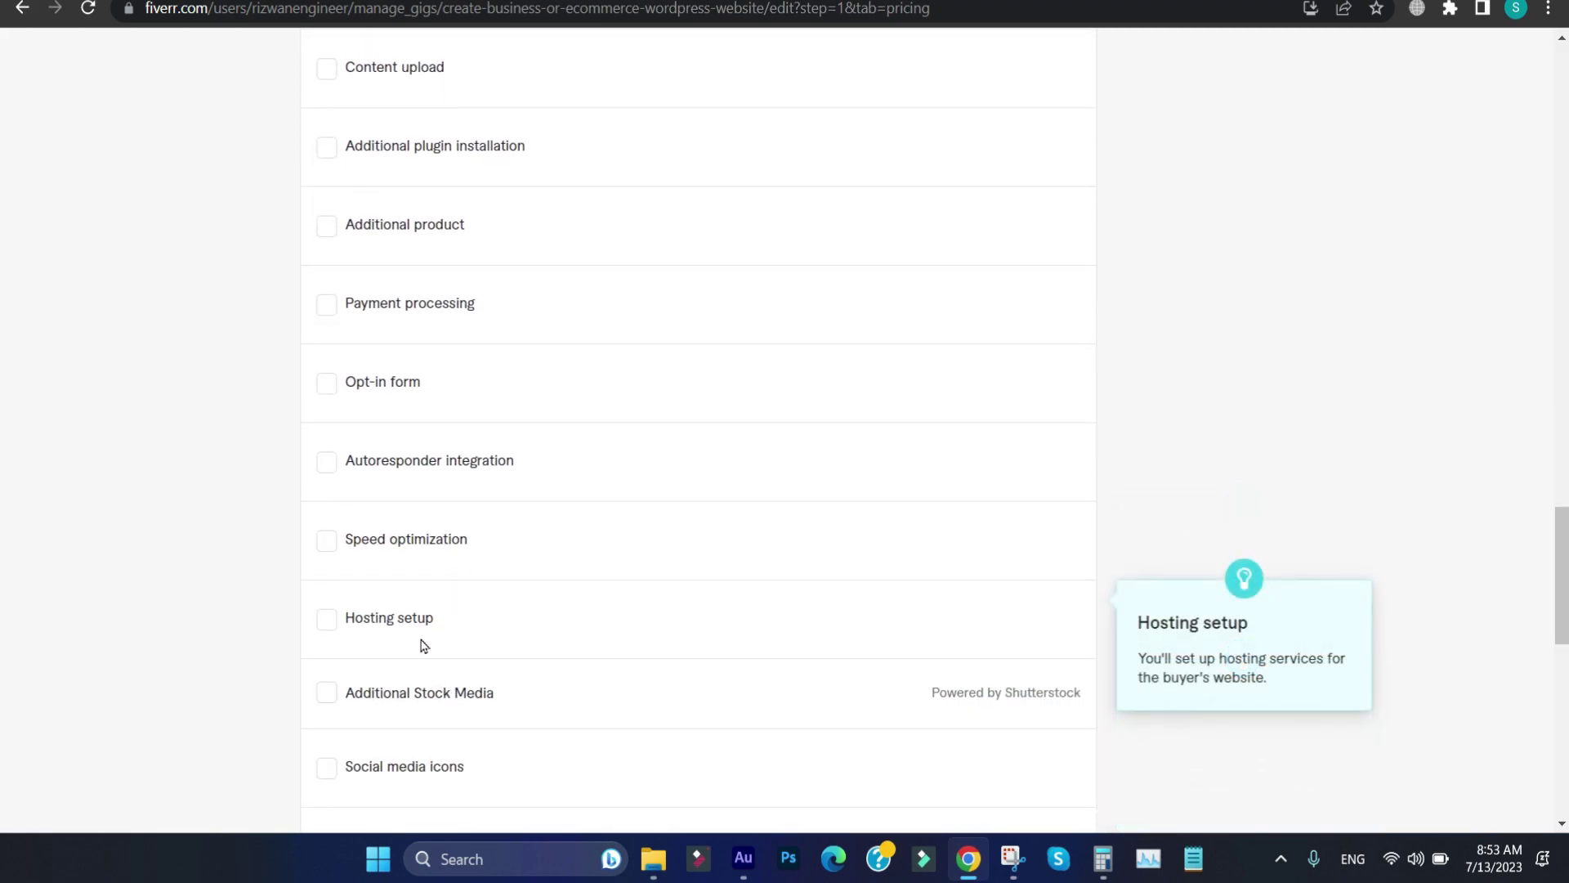
{"action": "scroll", "coordinate": [460, 644], "scroll_direction": "down", "scroll_amount": 2}
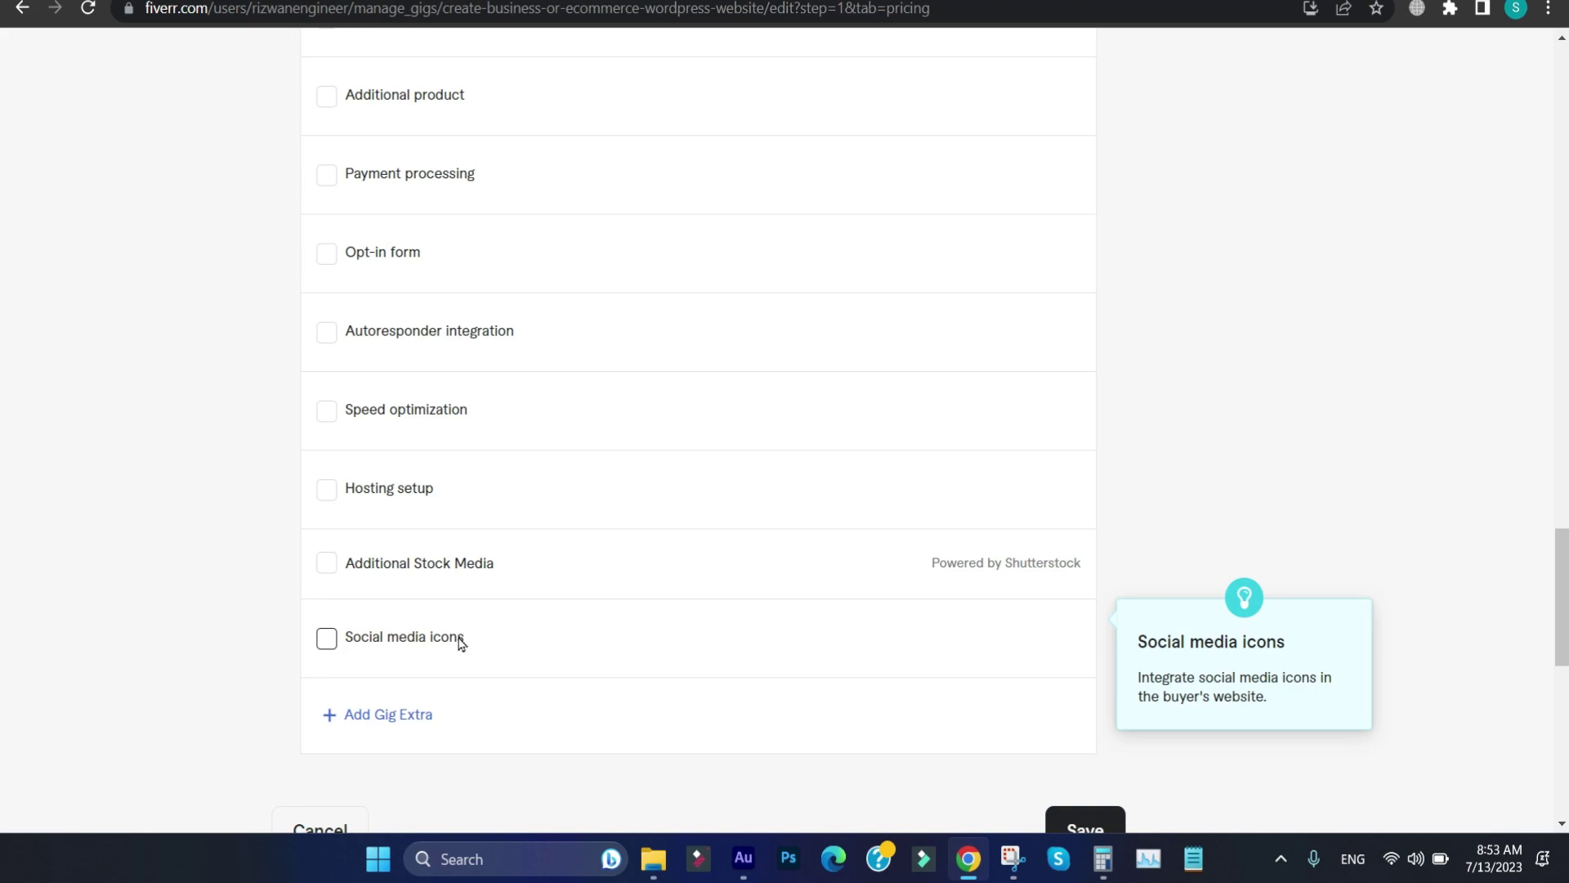
{"action": "scroll", "coordinate": [460, 644], "scroll_direction": "up", "scroll_amount": 5}
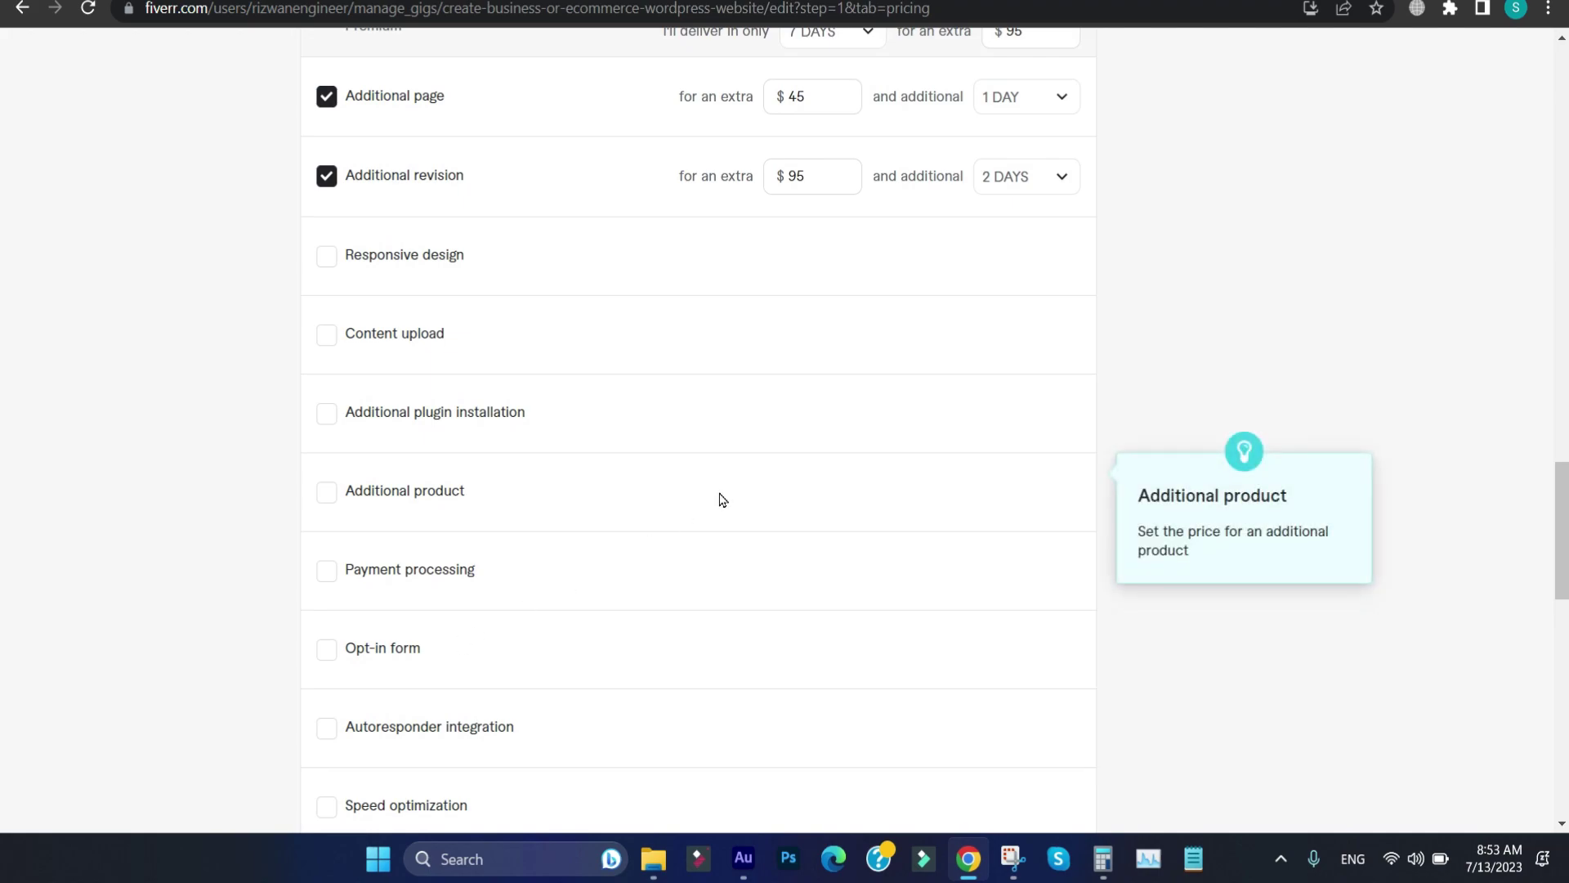
{"action": "scroll", "coordinate": [723, 500], "scroll_direction": "up", "scroll_amount": 6}
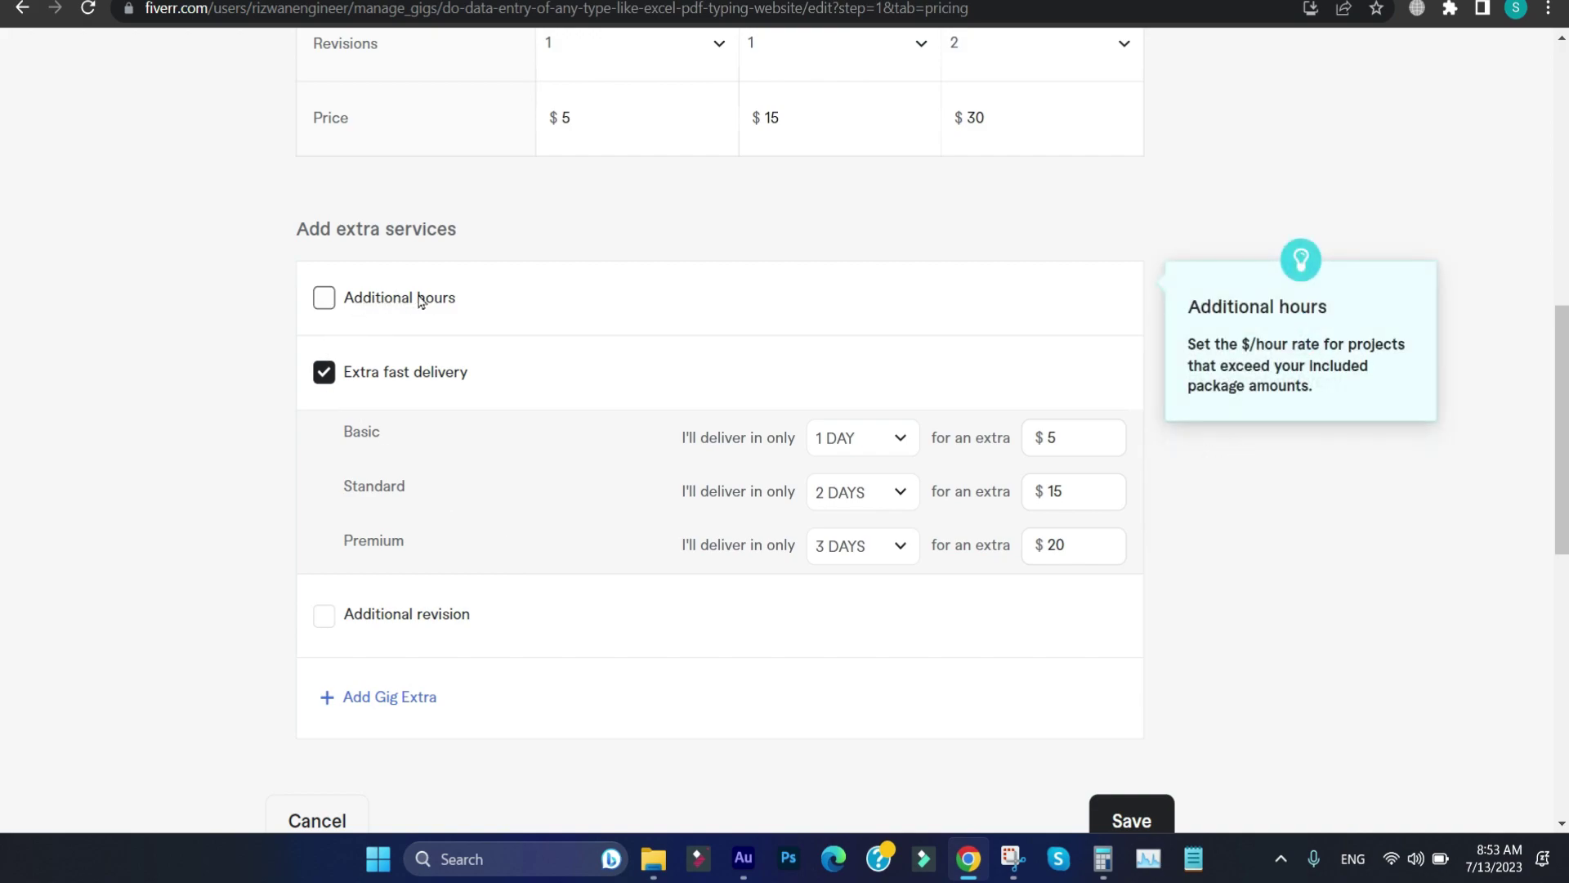
- Enable the Additional hours extra and charge $5 for 1 hour of work on the Basic package
{"action": "left_click", "coordinate": [325, 301]}
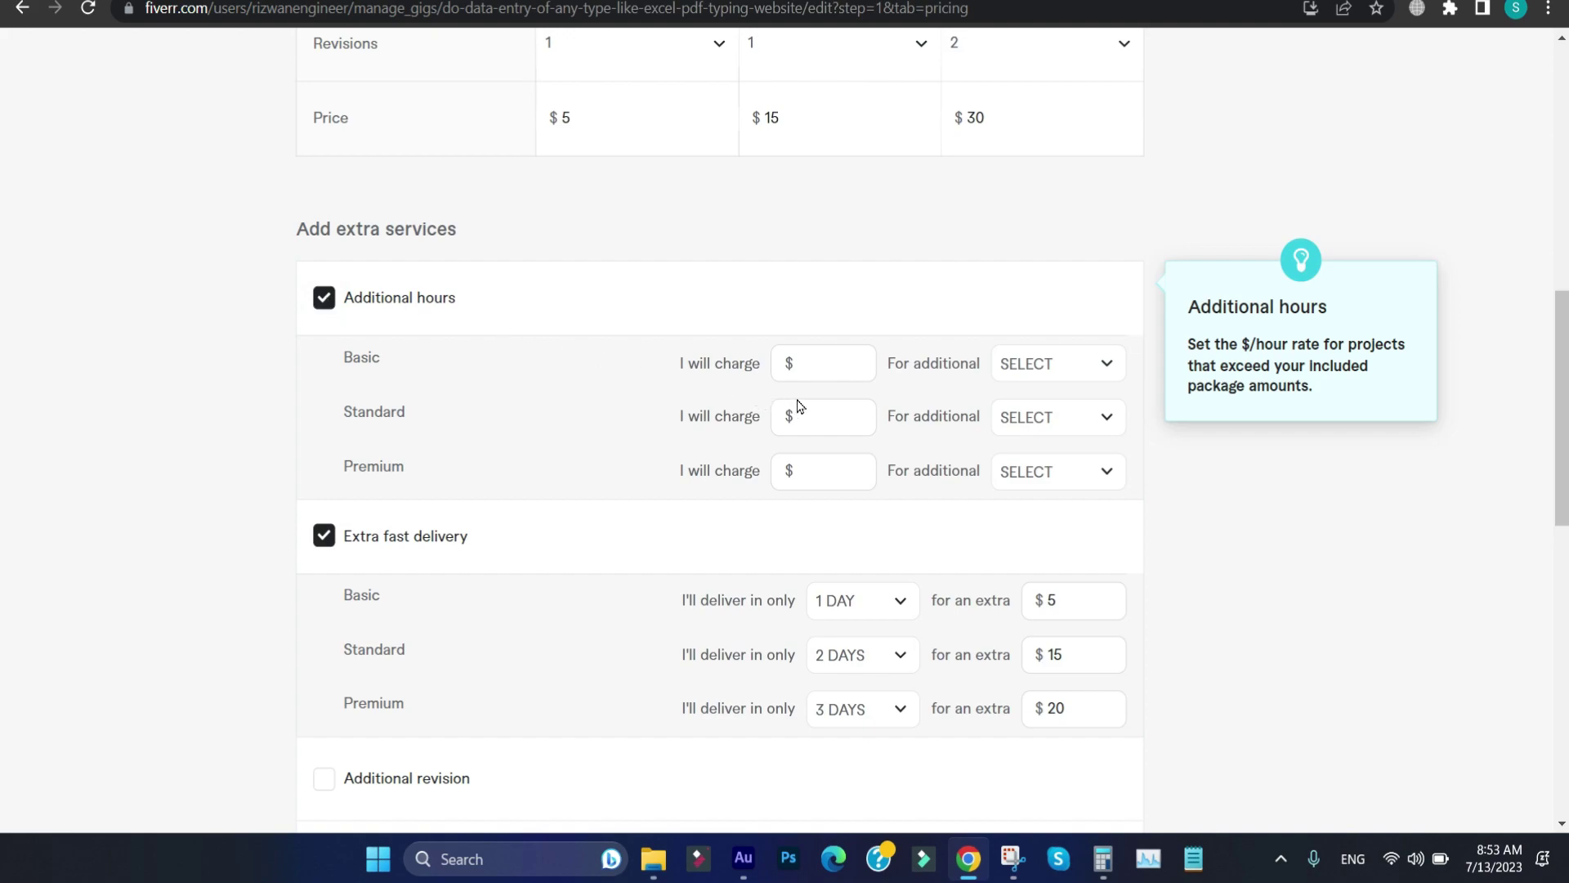
{"action": "left_click", "coordinate": [854, 358]}
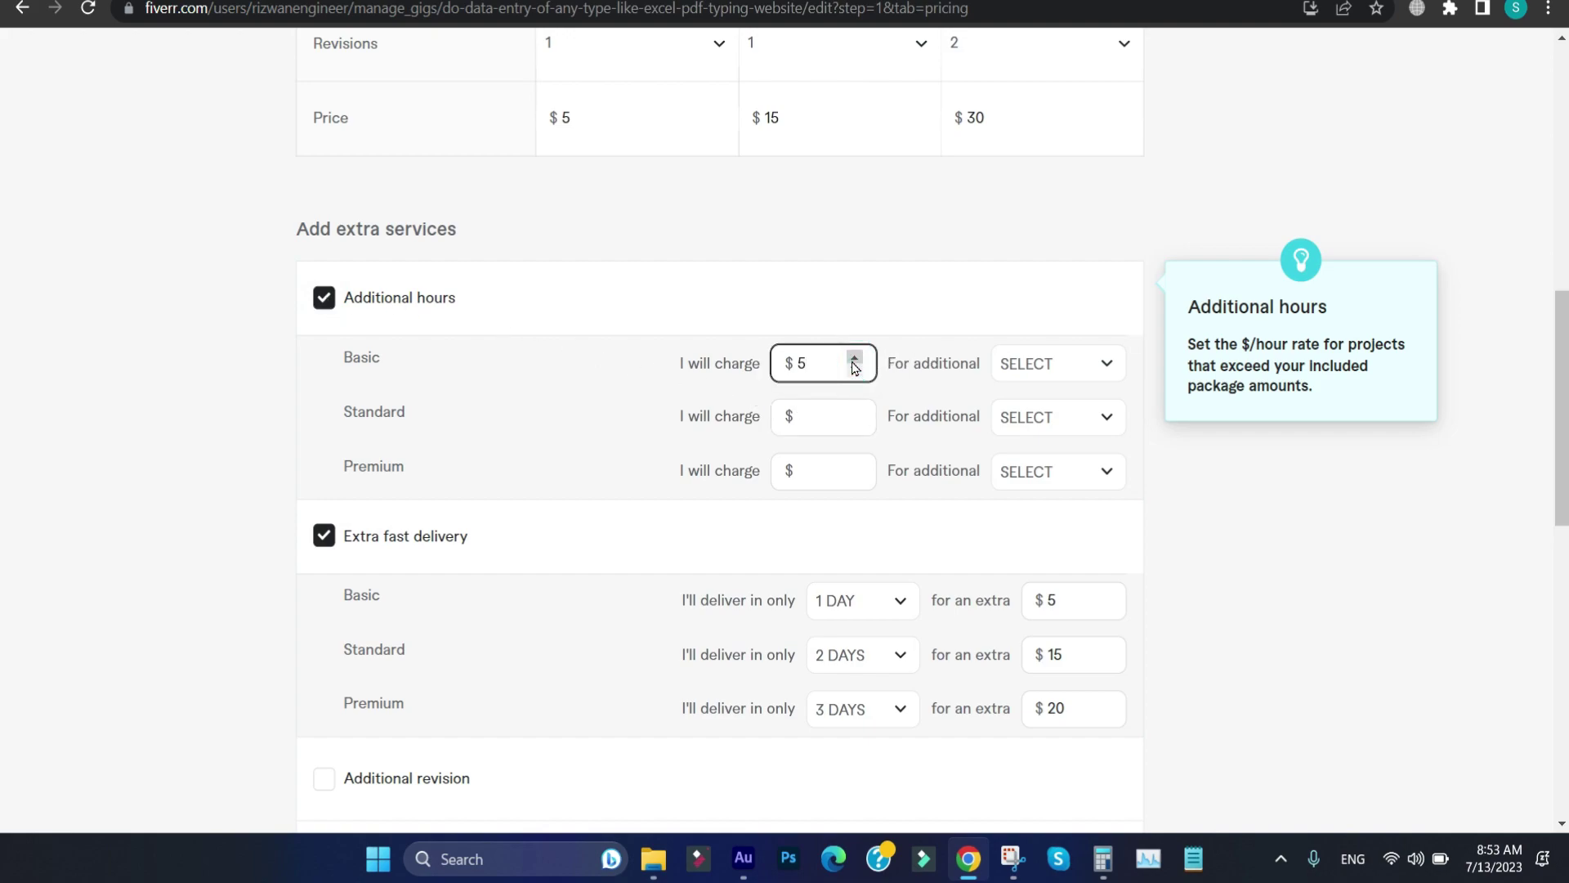
{"action": "left_click", "coordinate": [1031, 364]}
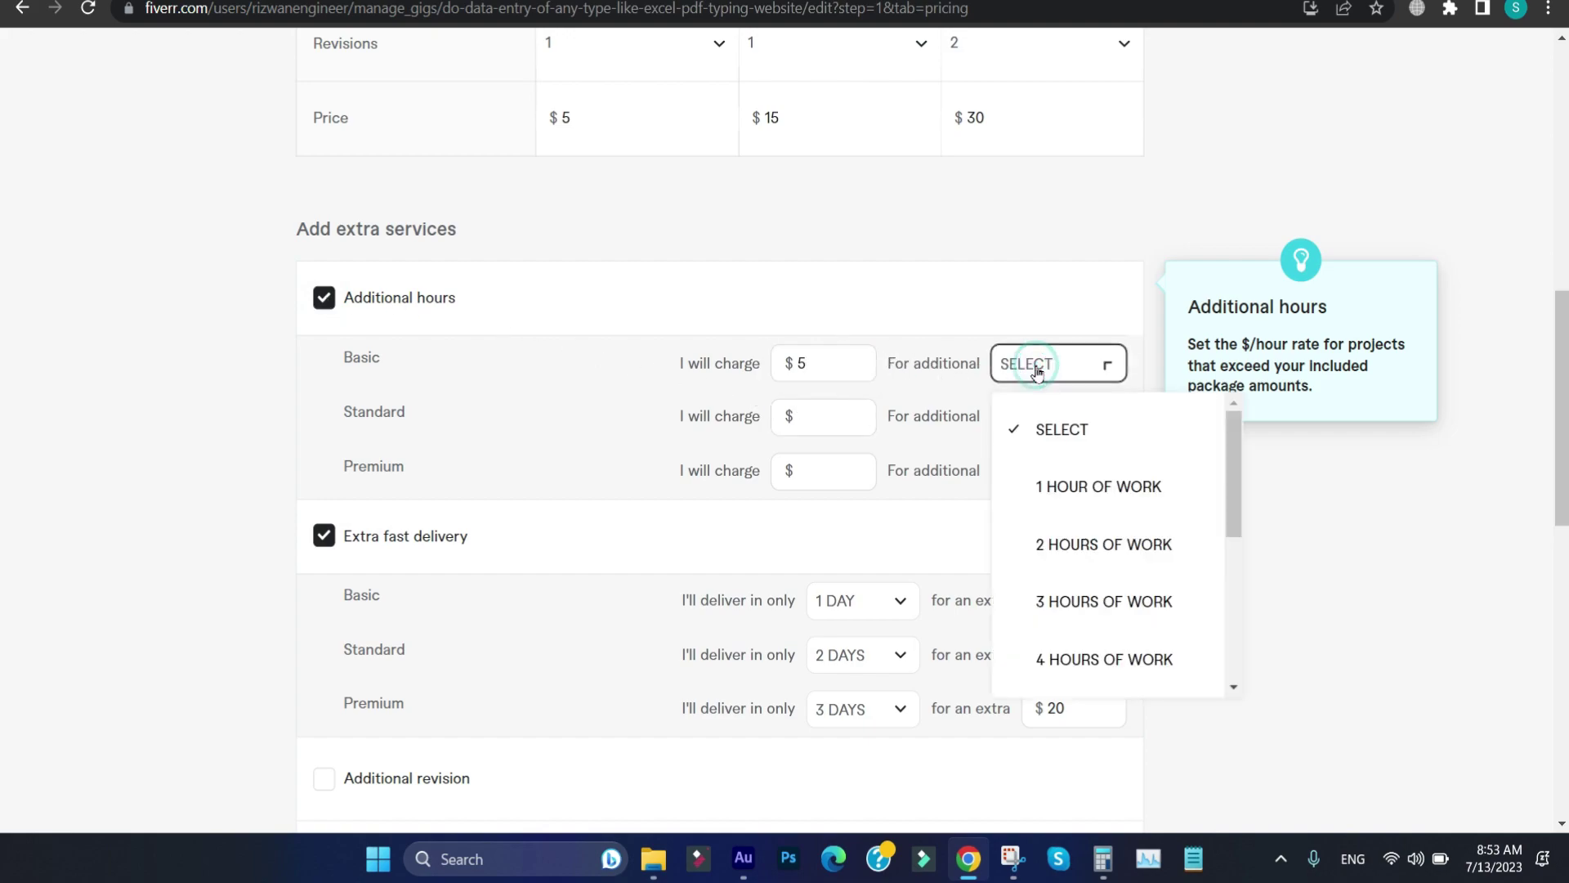
{"action": "left_click", "coordinate": [1090, 481]}
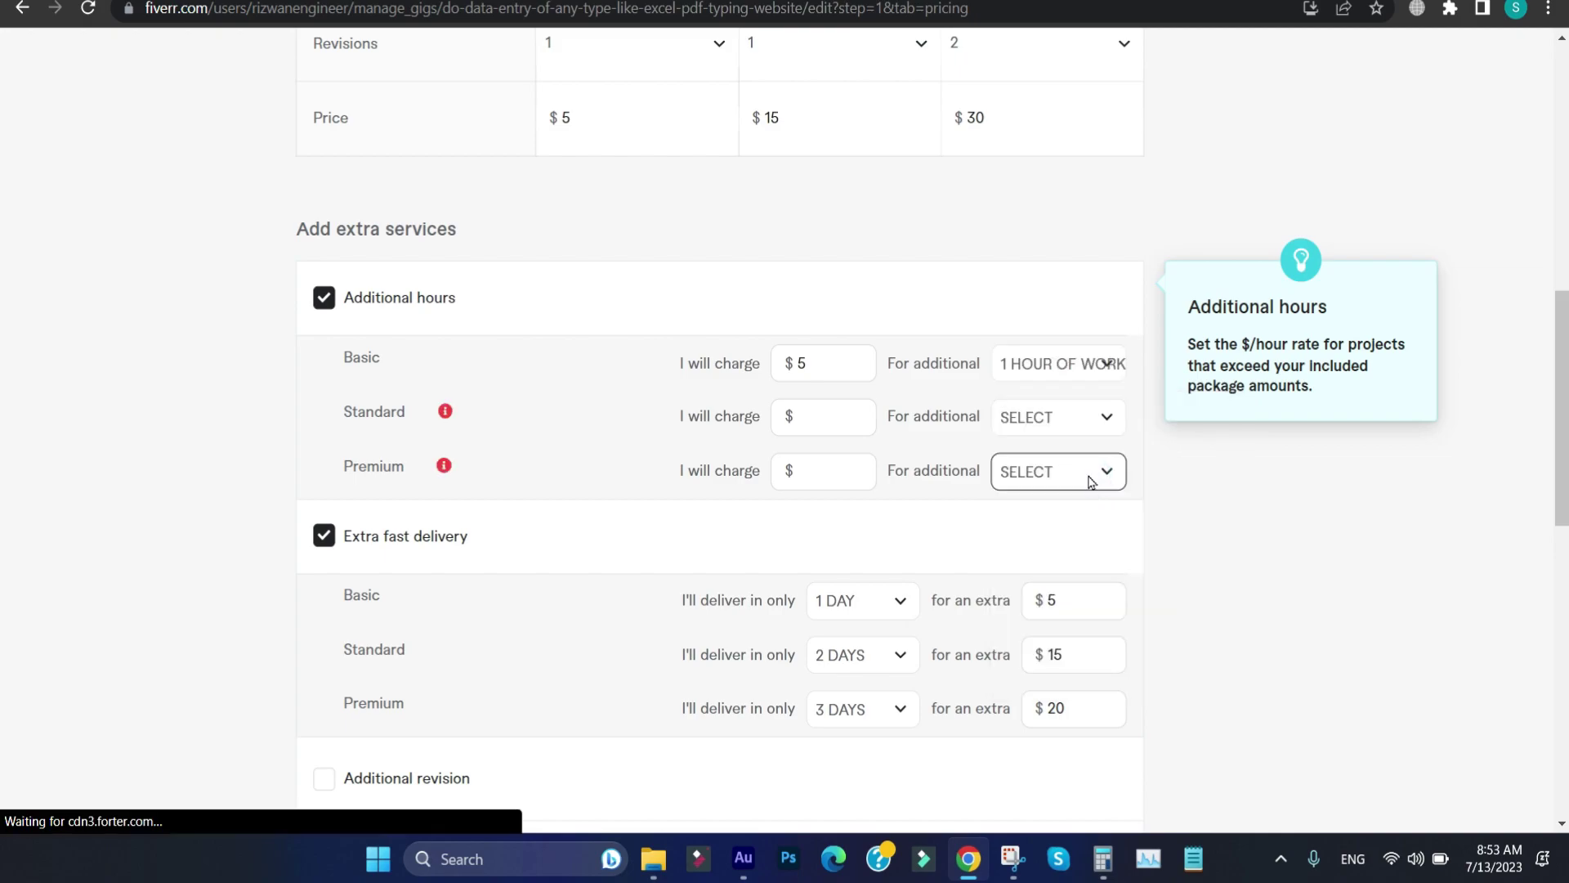
- Set the Standard package's additional hours extra to $10 for 2 hours of work
{"action": "left_click", "coordinate": [862, 429]}
{"action": "left_click", "coordinate": [854, 412]}
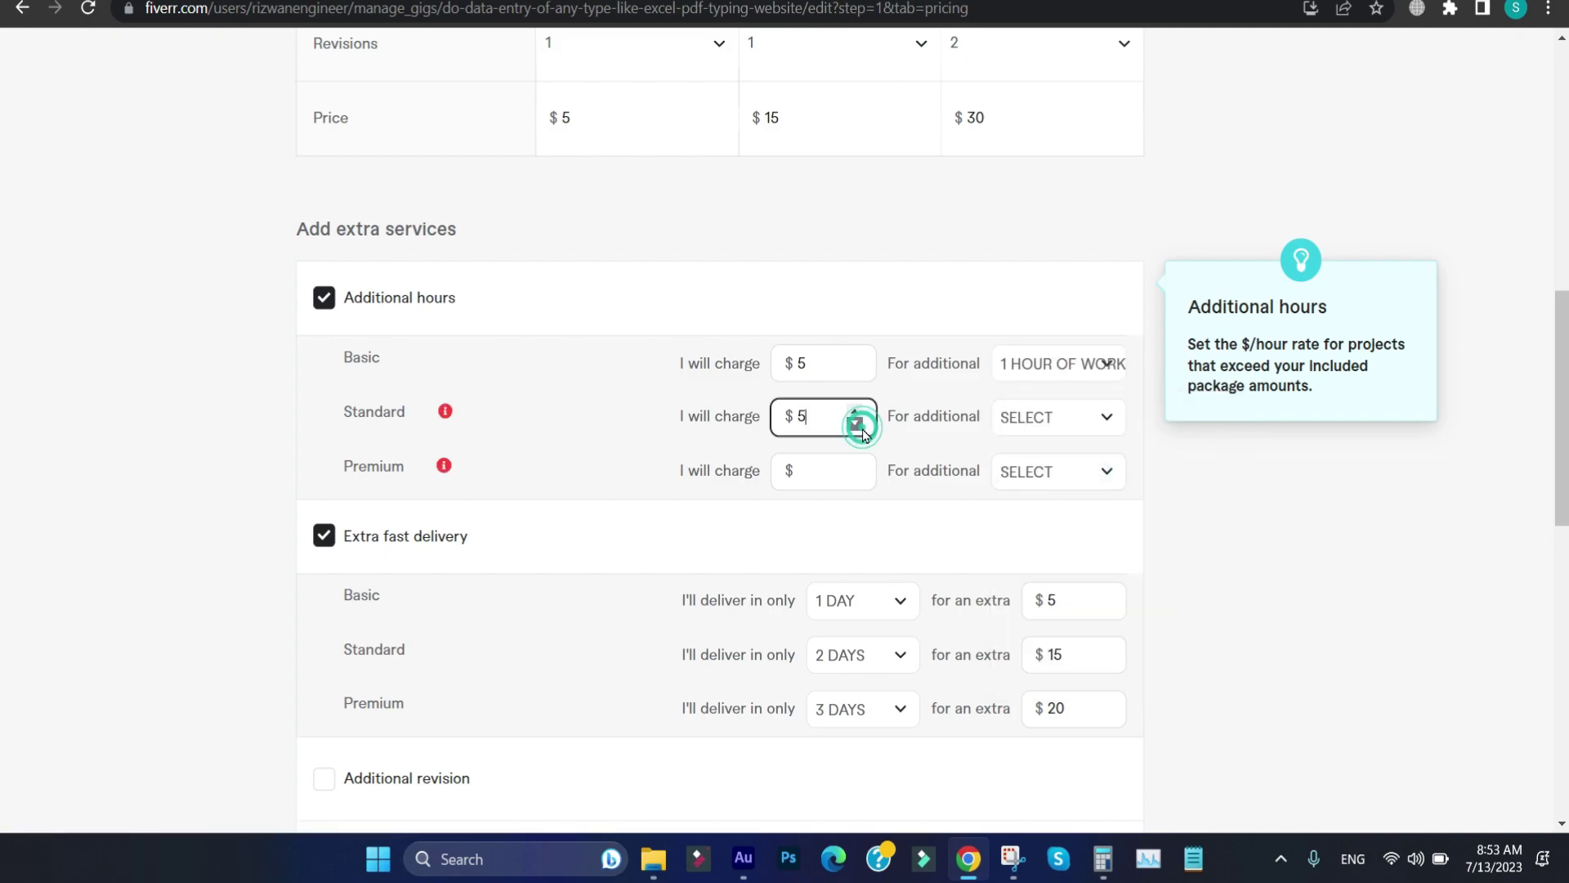
{"action": "left_click", "coordinate": [855, 411]}
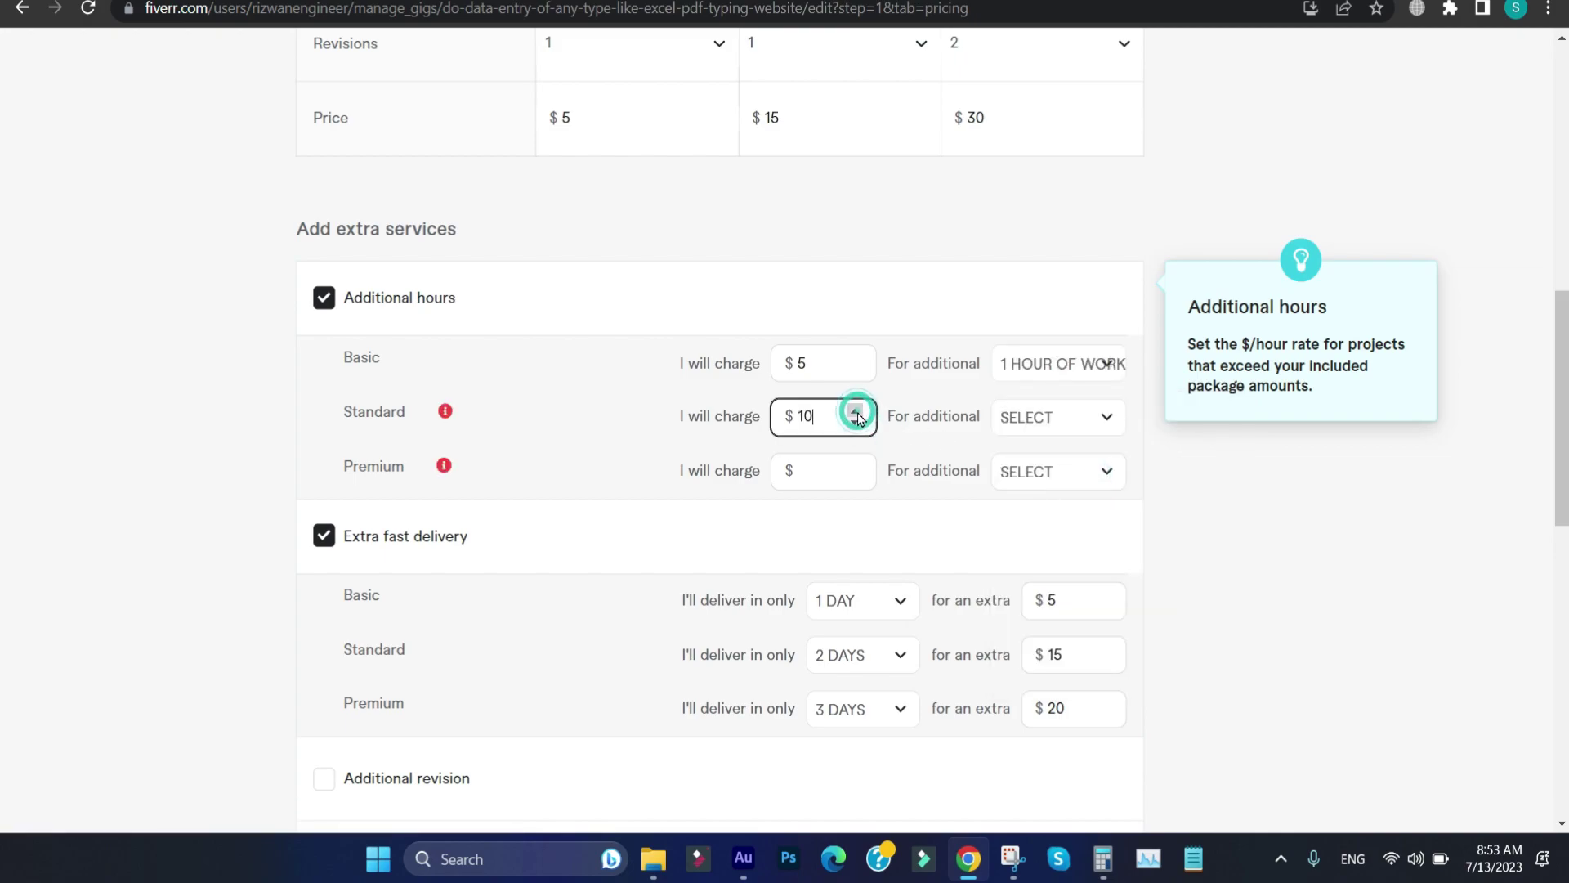
{"action": "left_click", "coordinate": [1027, 435]}
{"action": "left_click", "coordinate": [1062, 596]}
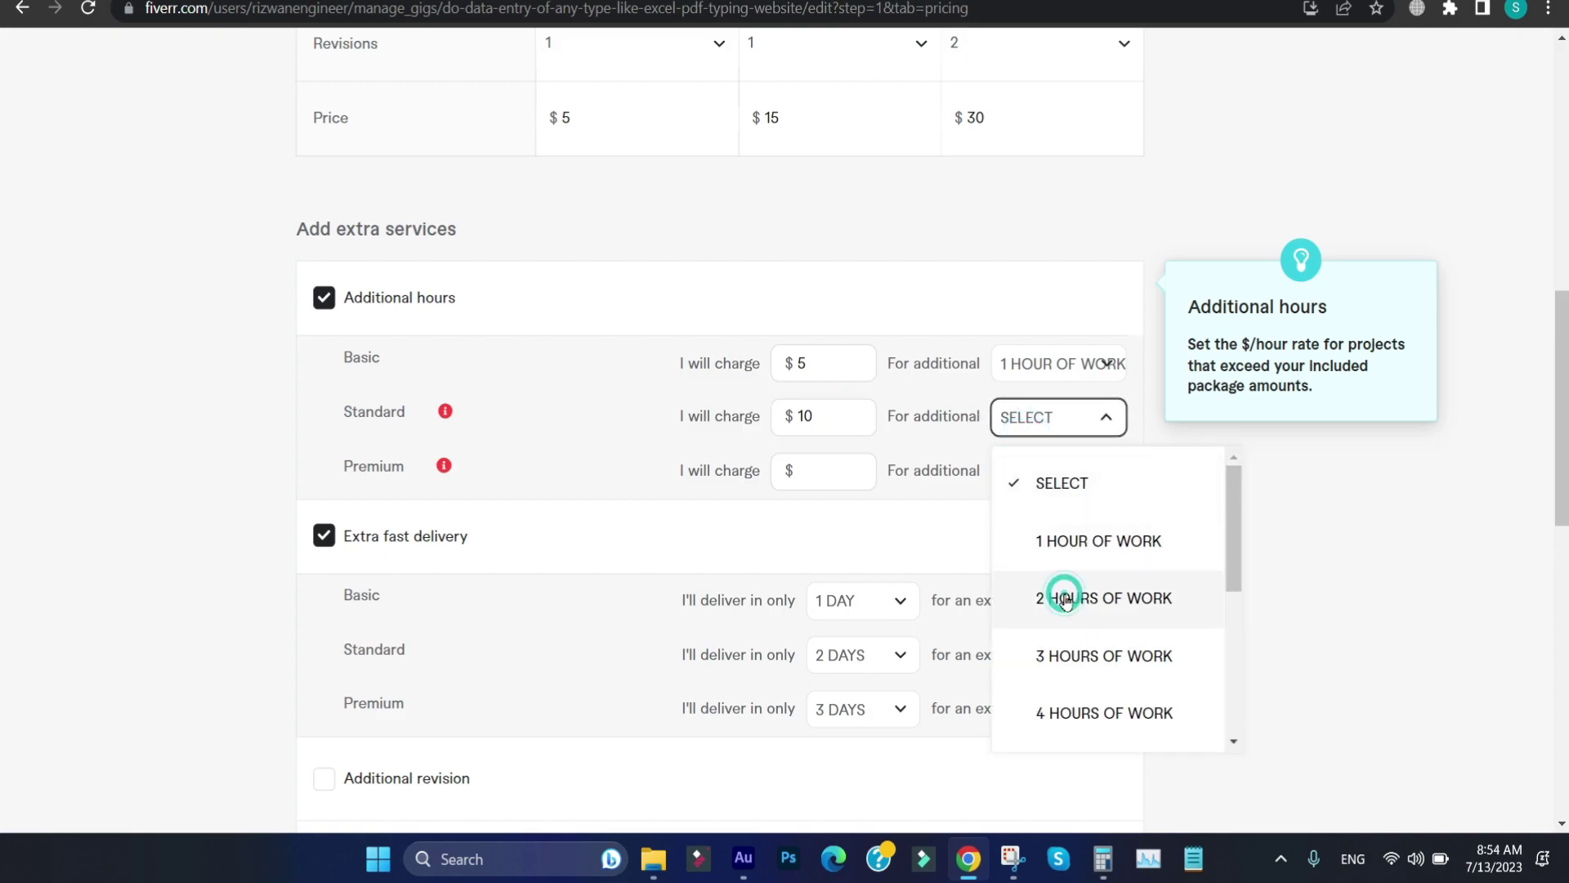
- Set the Premium package's additional hours extra to $15 for 1 hour of work
{"action": "left_click", "coordinate": [1028, 469]}
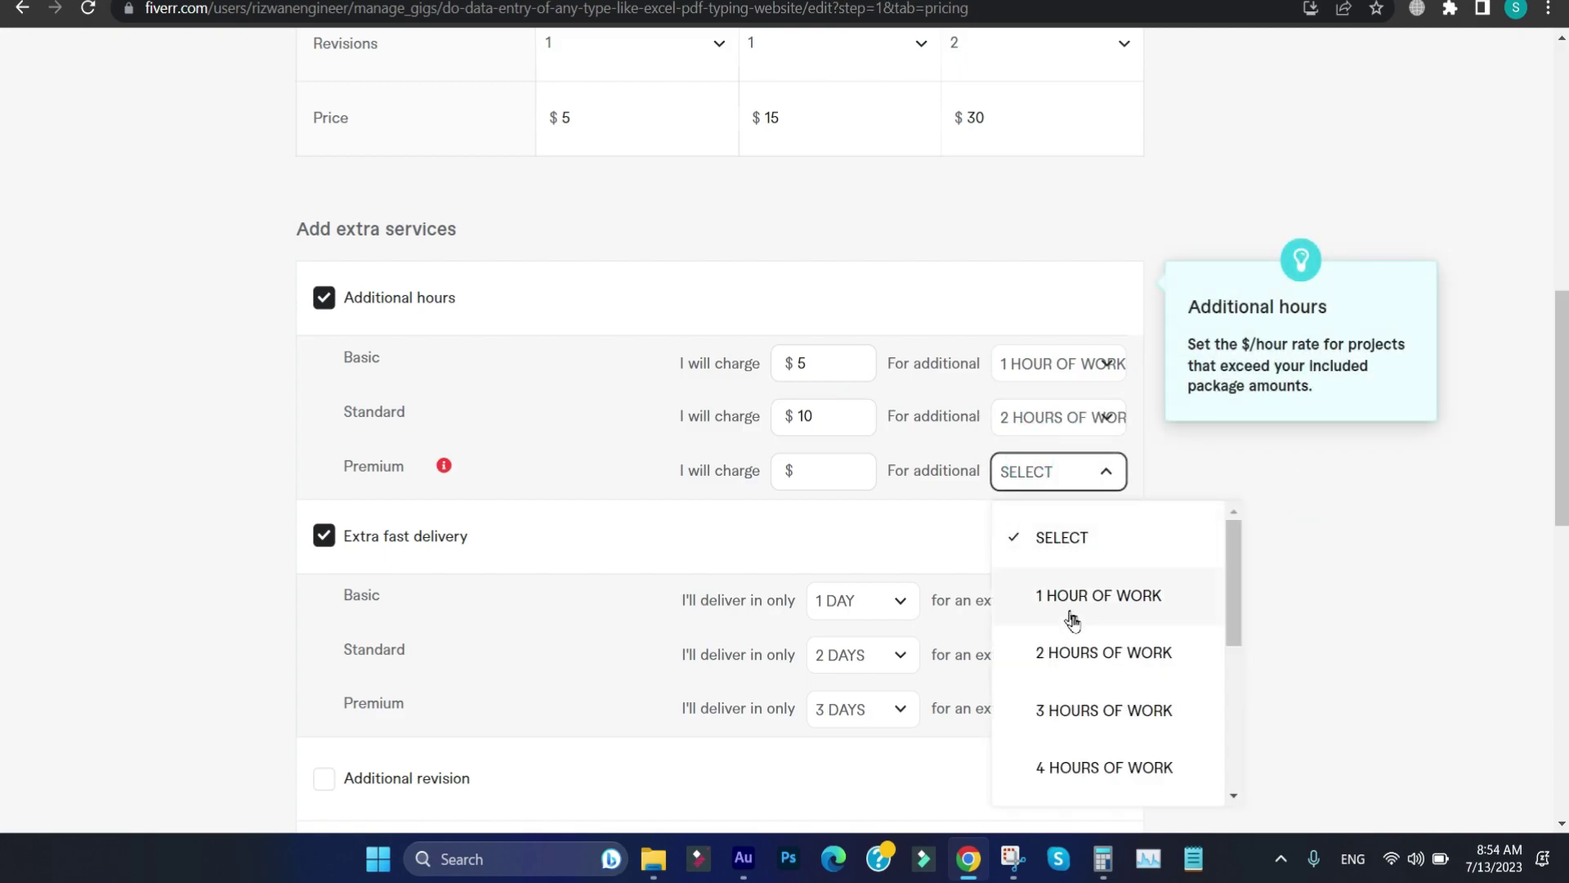
{"action": "left_click", "coordinate": [1071, 599]}
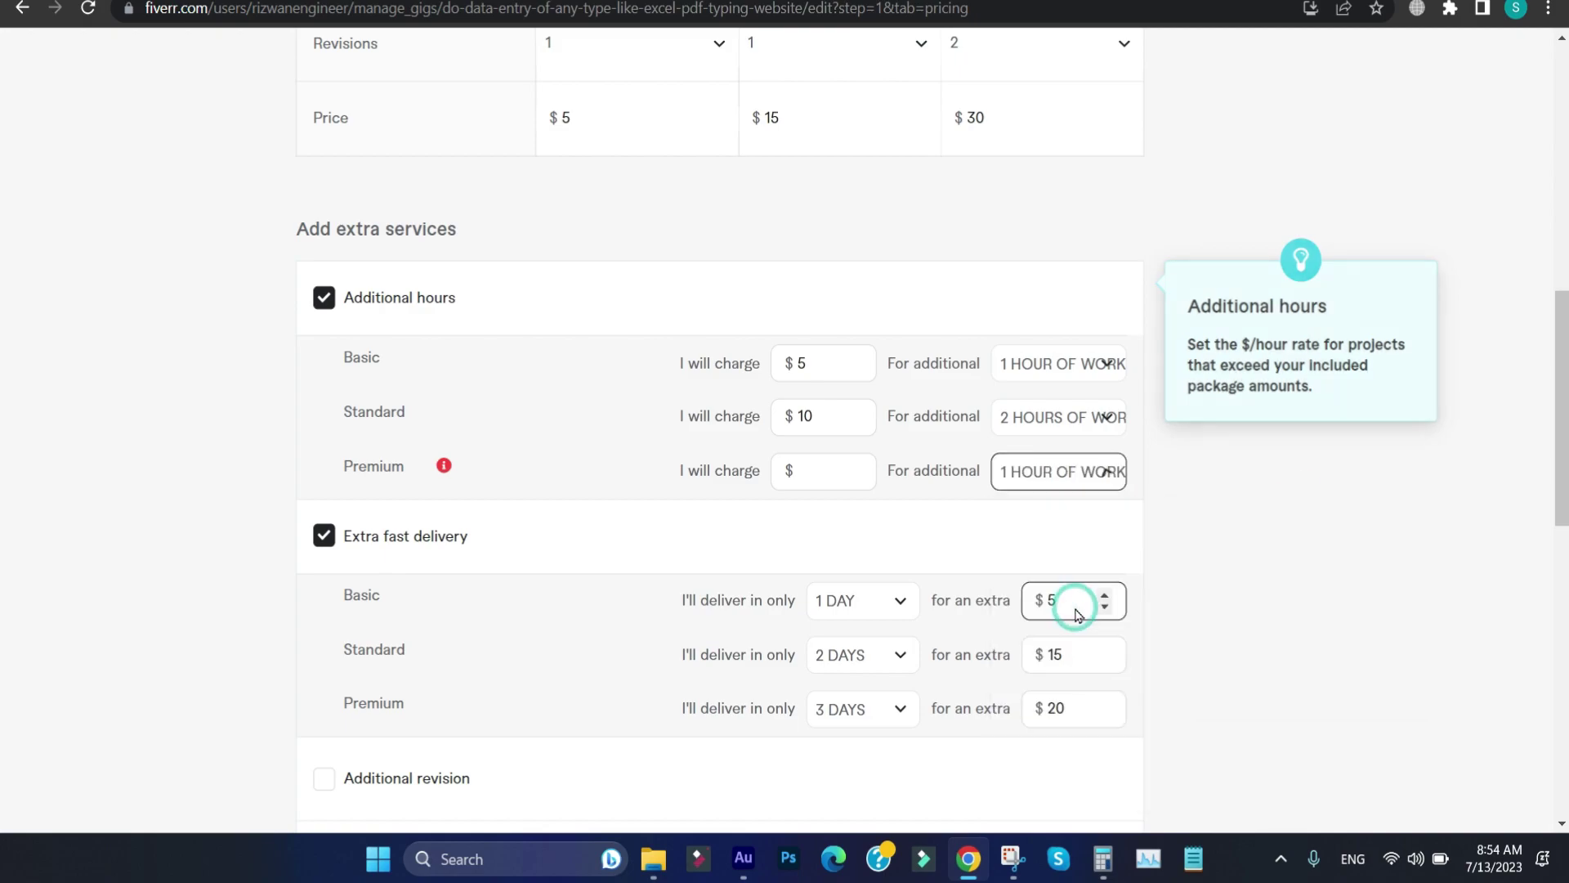
{"action": "left_click", "coordinate": [852, 470]}
{"action": "type", "text": "15"}
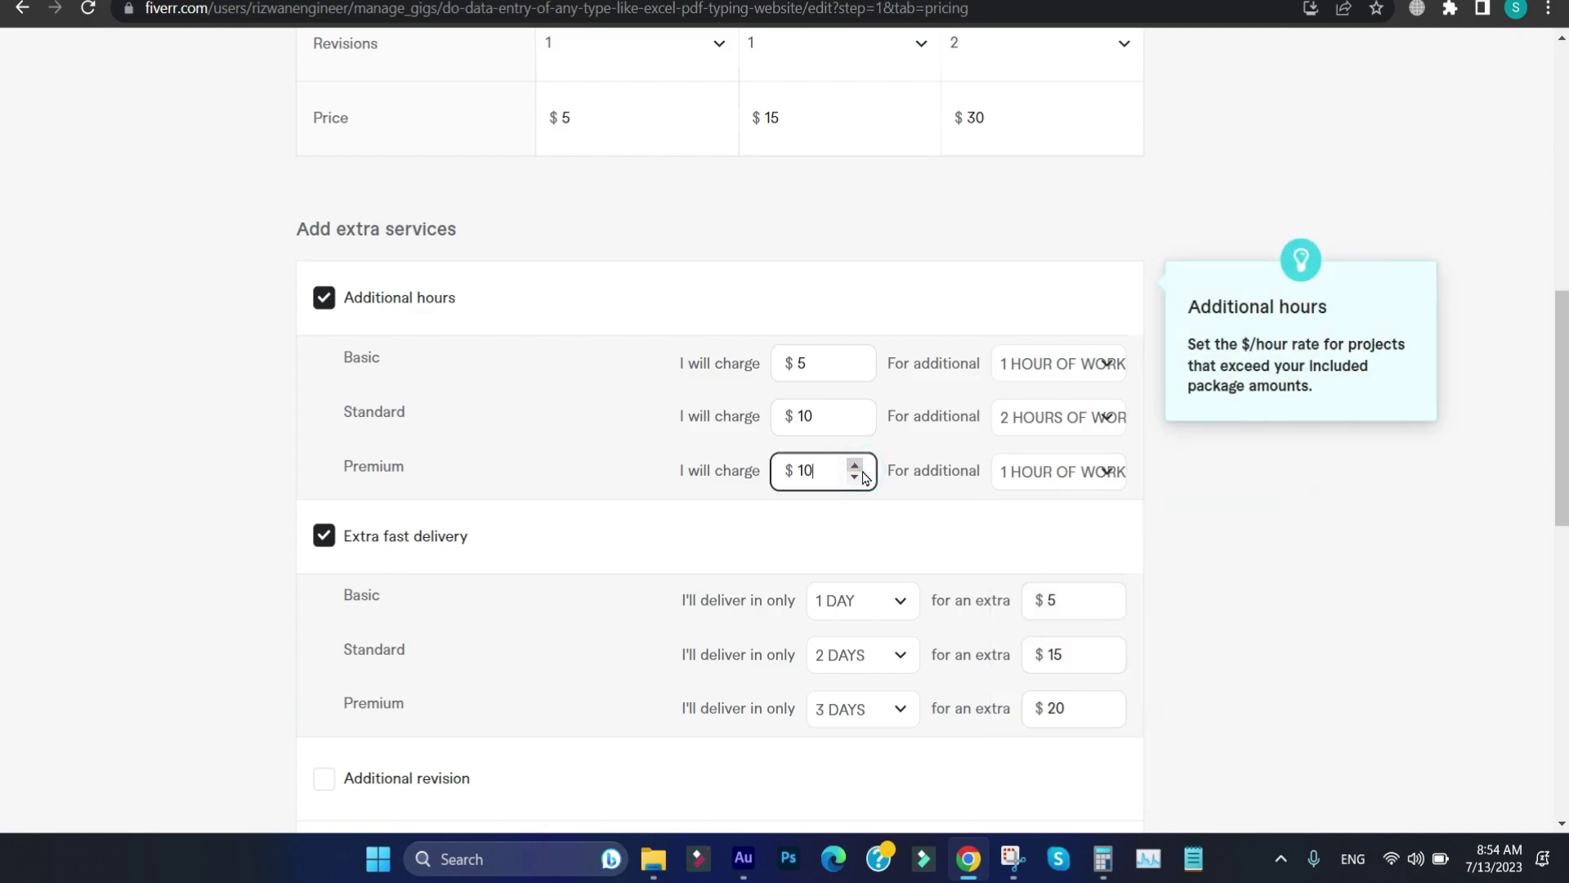
{"action": "left_click", "coordinate": [893, 527]}
- Compare the Basic package's delivery time and price with its extra fast delivery days and surcharge
{"action": "scroll", "coordinate": [894, 491], "scroll_direction": "down", "scroll_amount": 1}
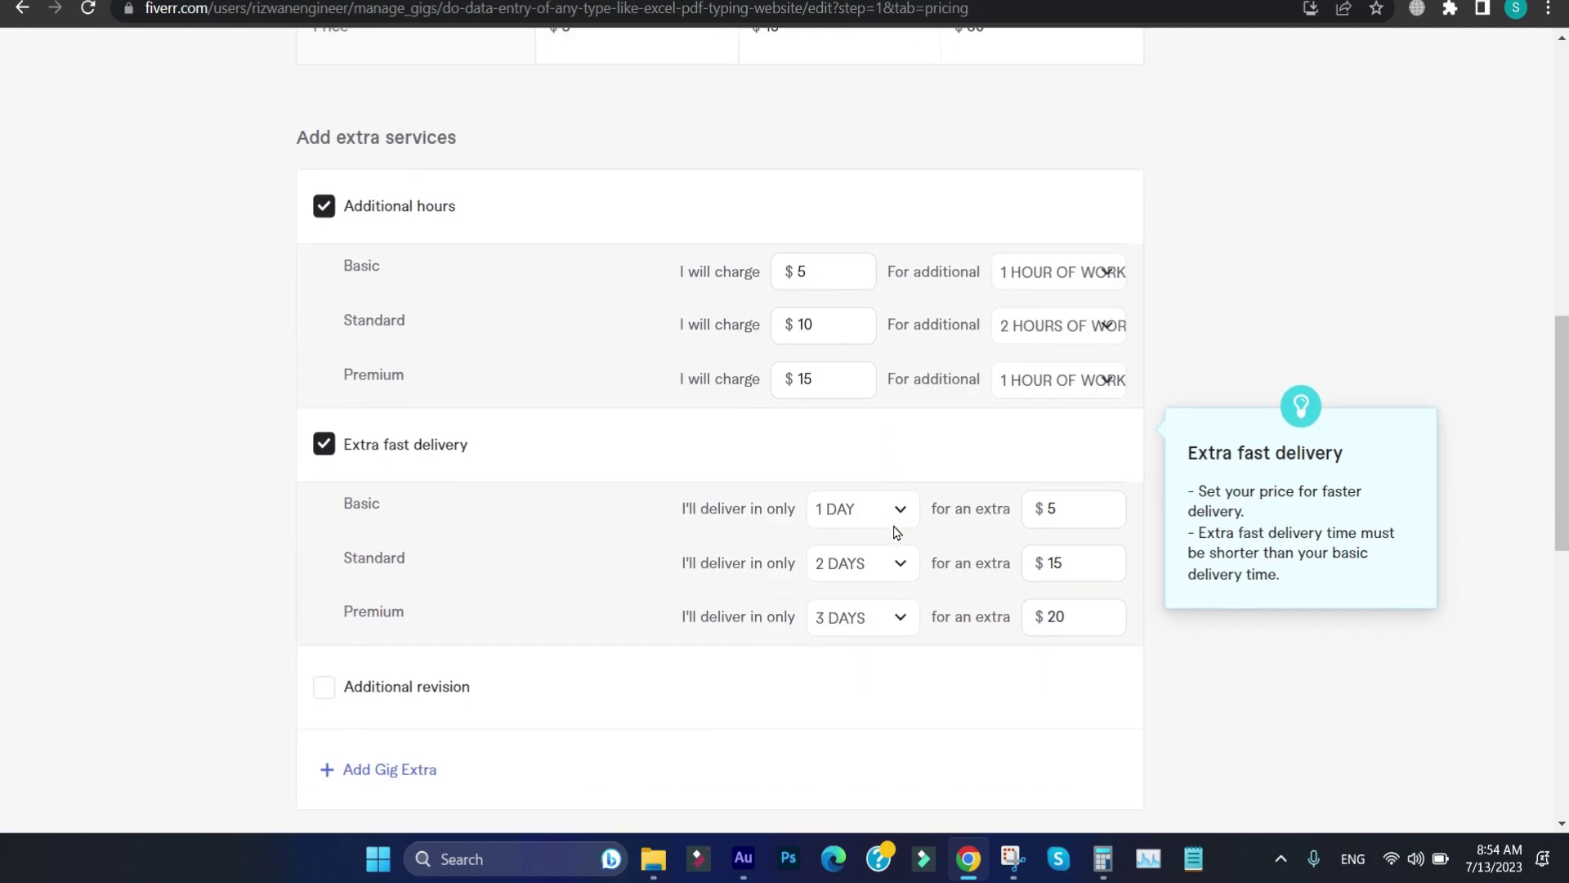
{"action": "left_click", "coordinate": [543, 397]}
{"action": "scroll", "coordinate": [543, 396], "scroll_direction": "down", "scroll_amount": 2}
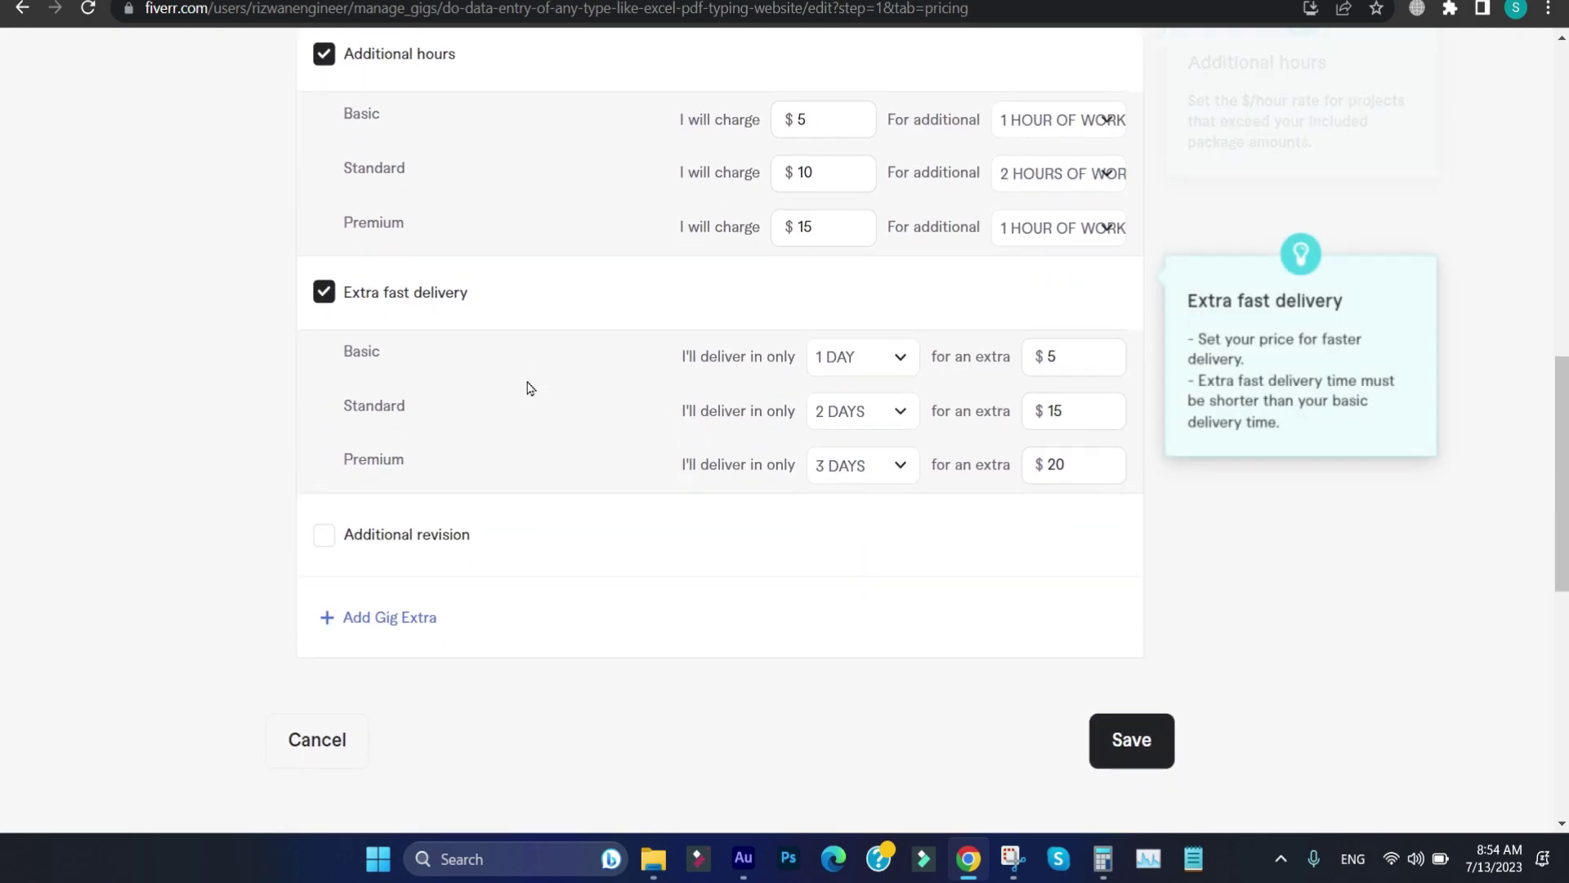
{"action": "scroll", "coordinate": [575, 317], "scroll_direction": "up", "scroll_amount": 12}
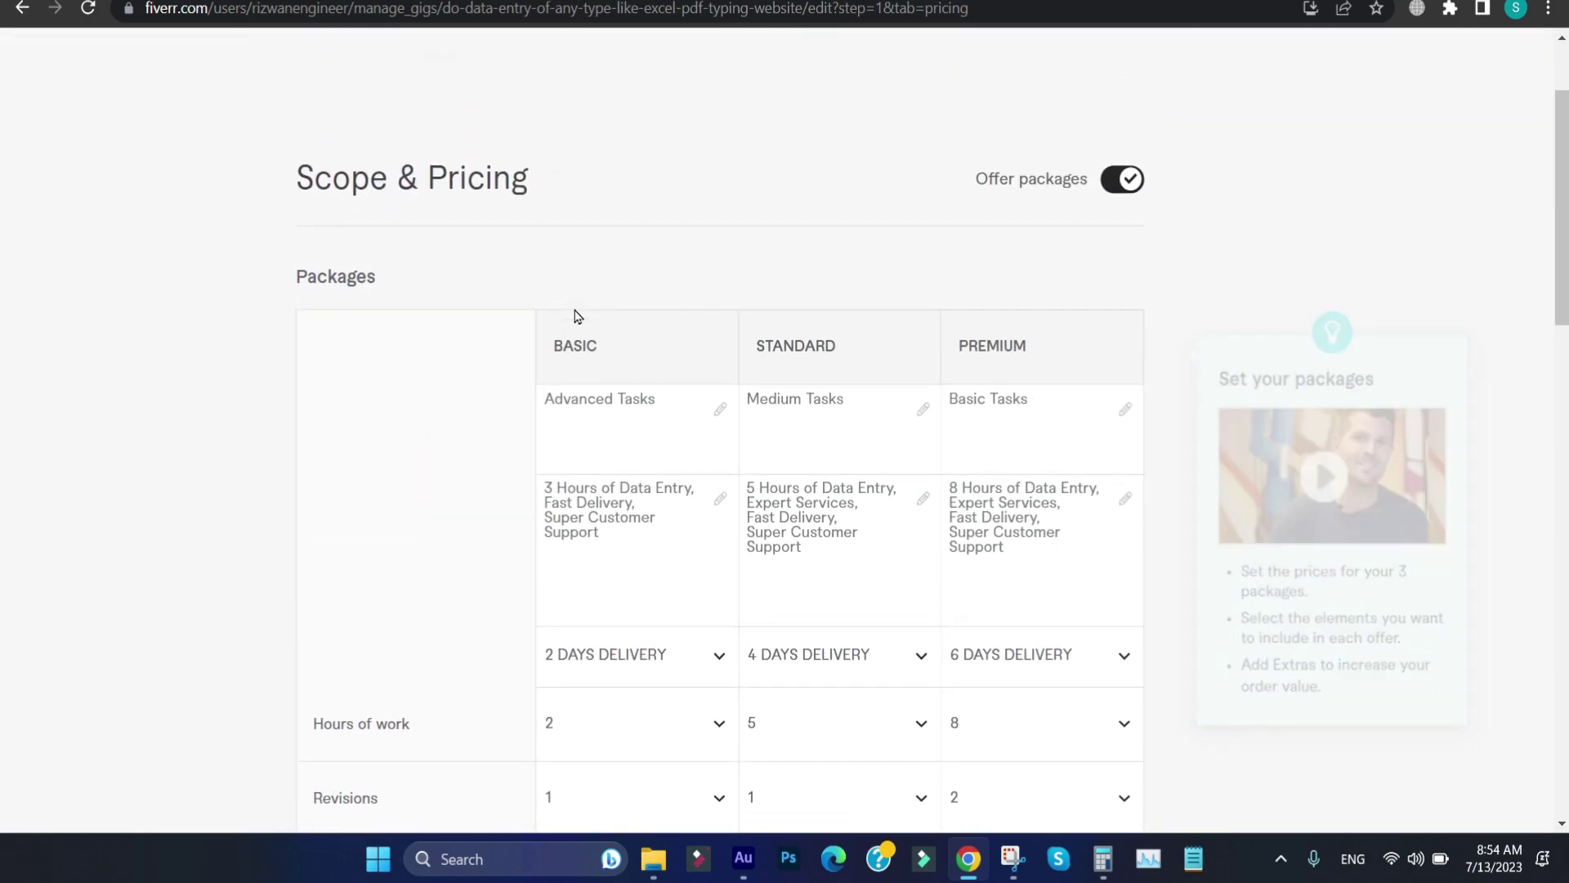
{"action": "scroll", "coordinate": [575, 317], "scroll_direction": "down", "scroll_amount": 4}
{"action": "scroll", "coordinate": [575, 317], "scroll_direction": "down", "scroll_amount": 1}
{"action": "left_click", "coordinate": [610, 399]}
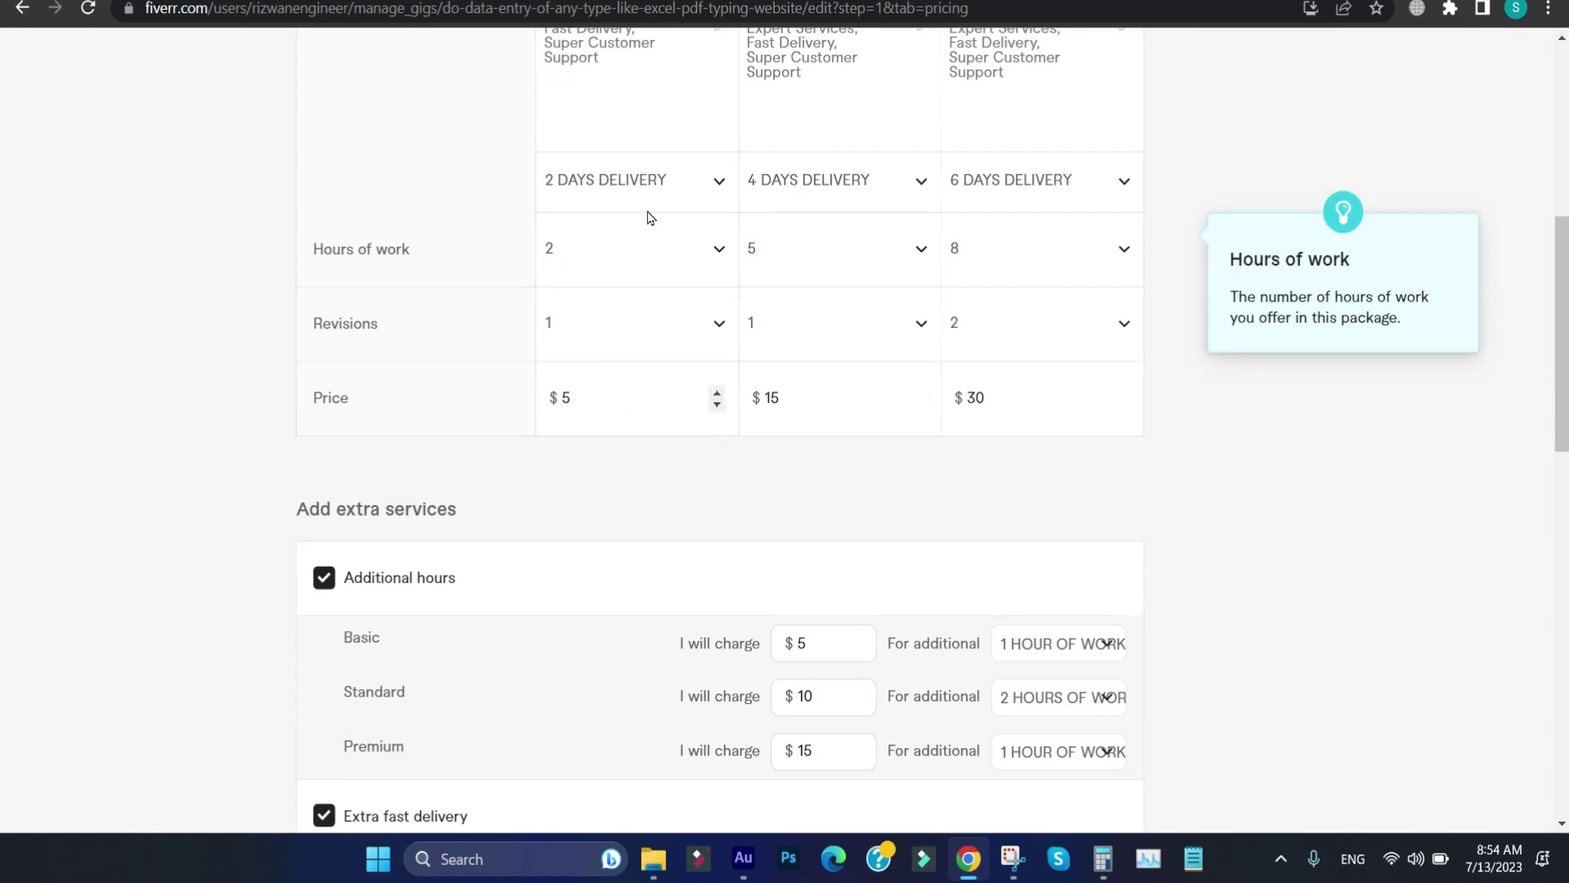
{"action": "scroll", "coordinate": [719, 481], "scroll_direction": "down", "scroll_amount": 4}
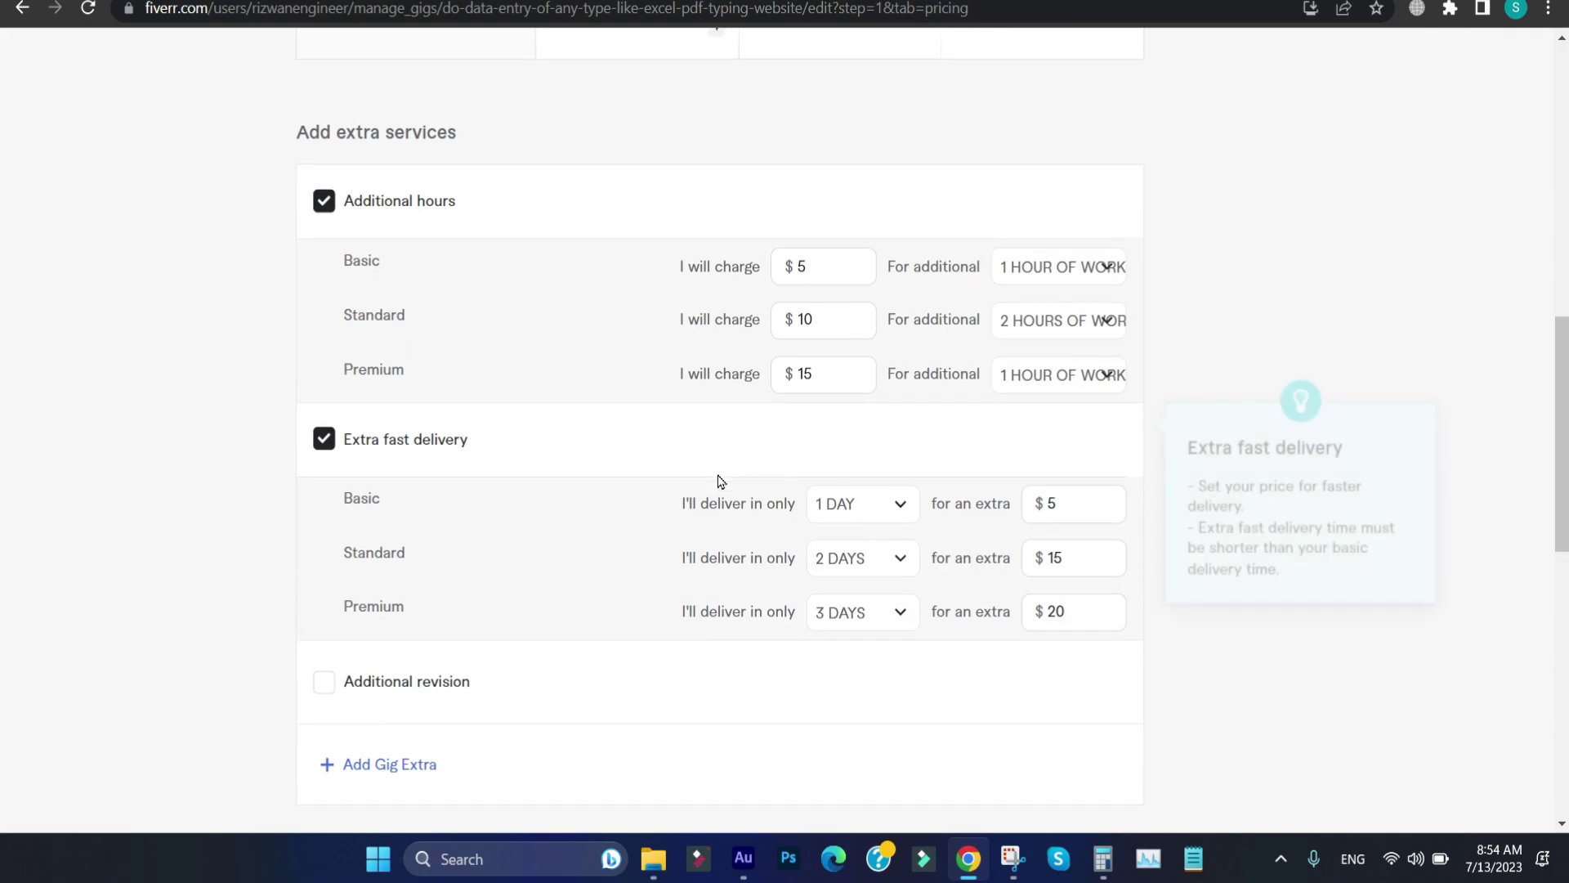
{"action": "left_click", "coordinate": [868, 512]}
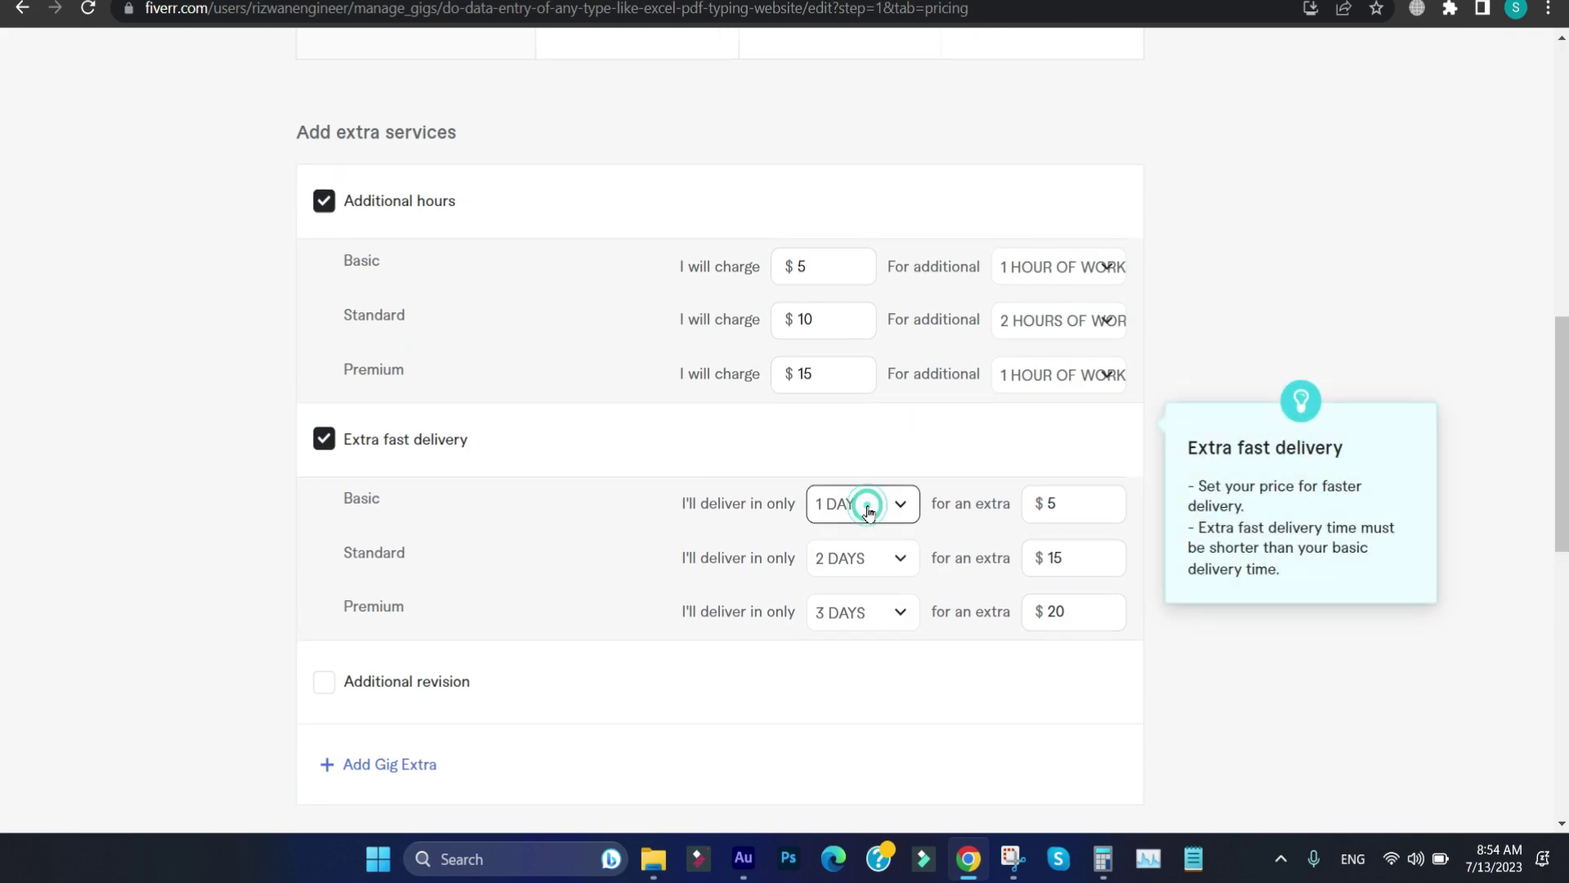
{"action": "left_click", "coordinate": [867, 510]}
{"action": "left_click", "coordinate": [1067, 507]}
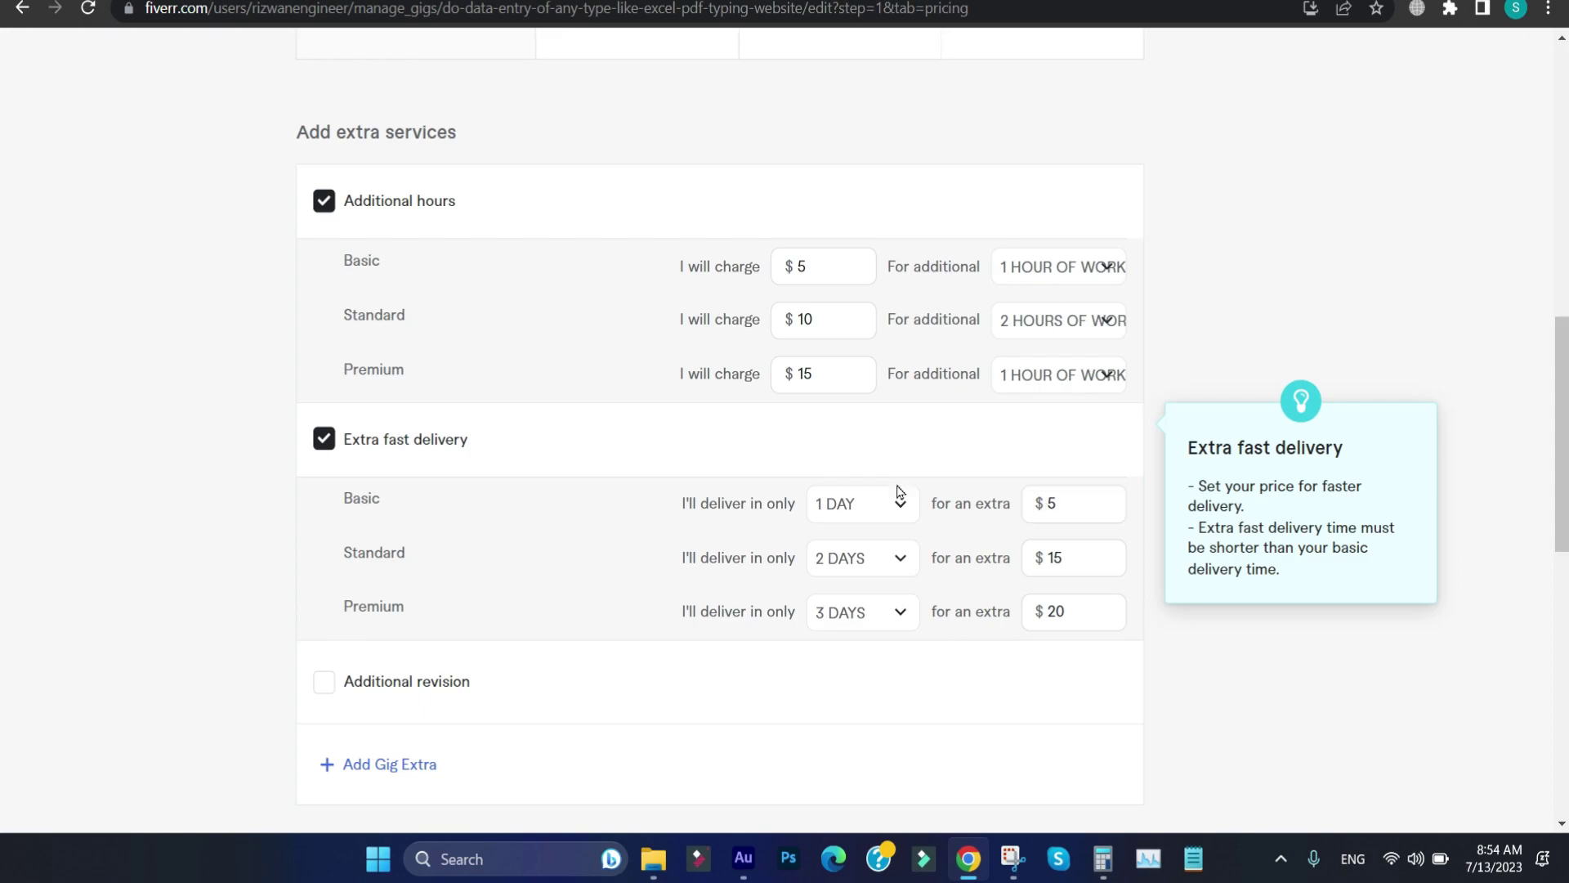
- Compare the Standard and Premium packages' delivery times with their extra fast delivery days and surcharges
{"action": "scroll", "coordinate": [739, 469], "scroll_direction": "up", "scroll_amount": 2}
{"action": "scroll", "coordinate": [941, 510], "scroll_direction": "down", "scroll_amount": 2}
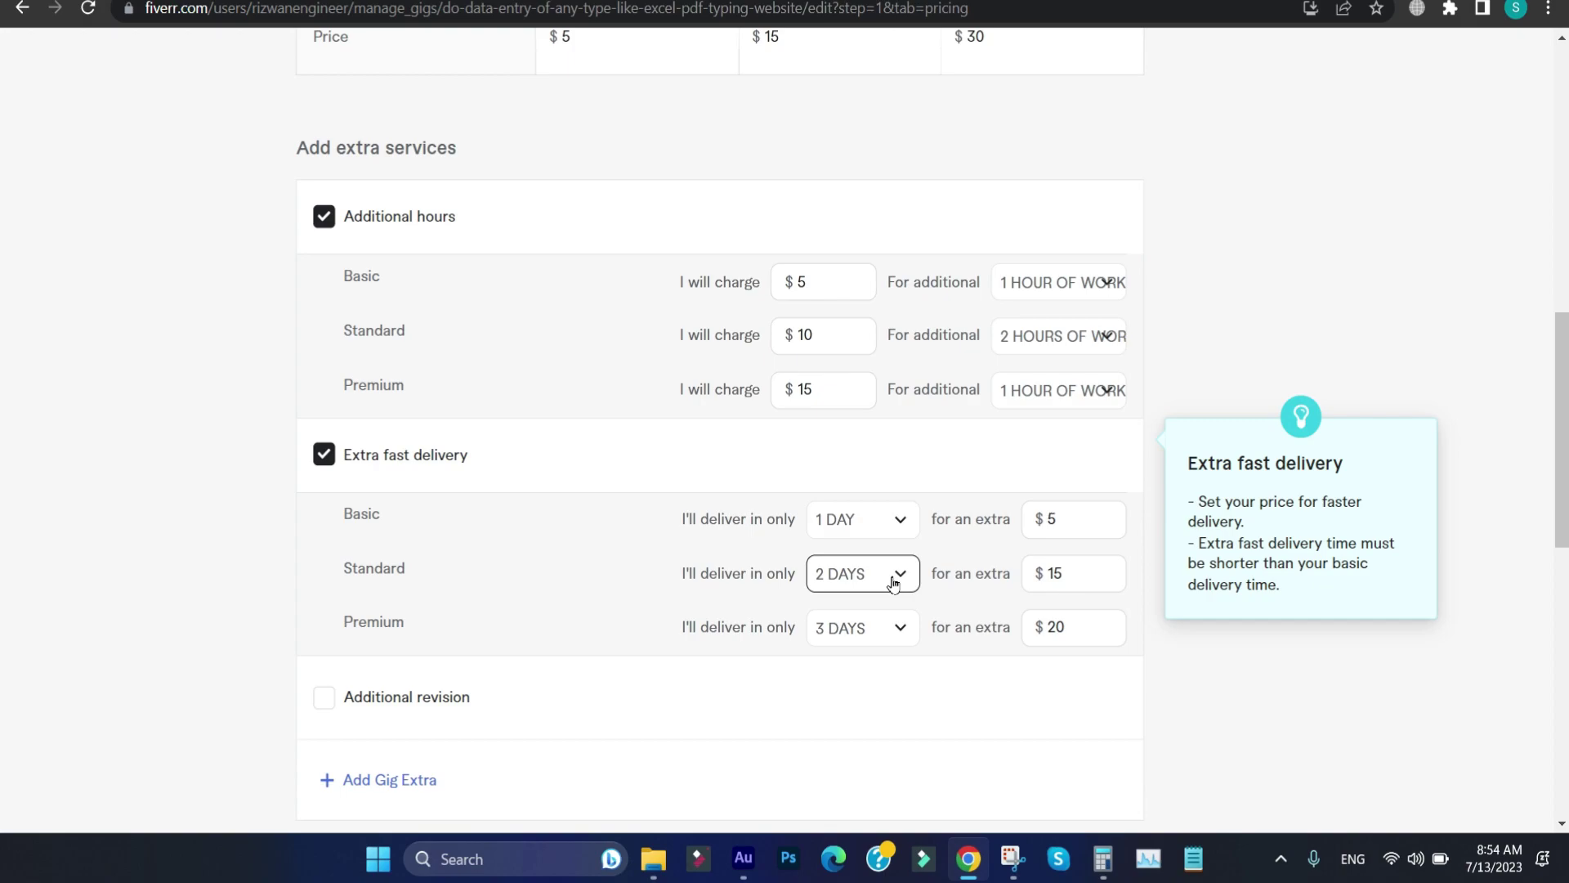
{"action": "scroll", "coordinate": [894, 582], "scroll_direction": "up", "scroll_amount": 4}
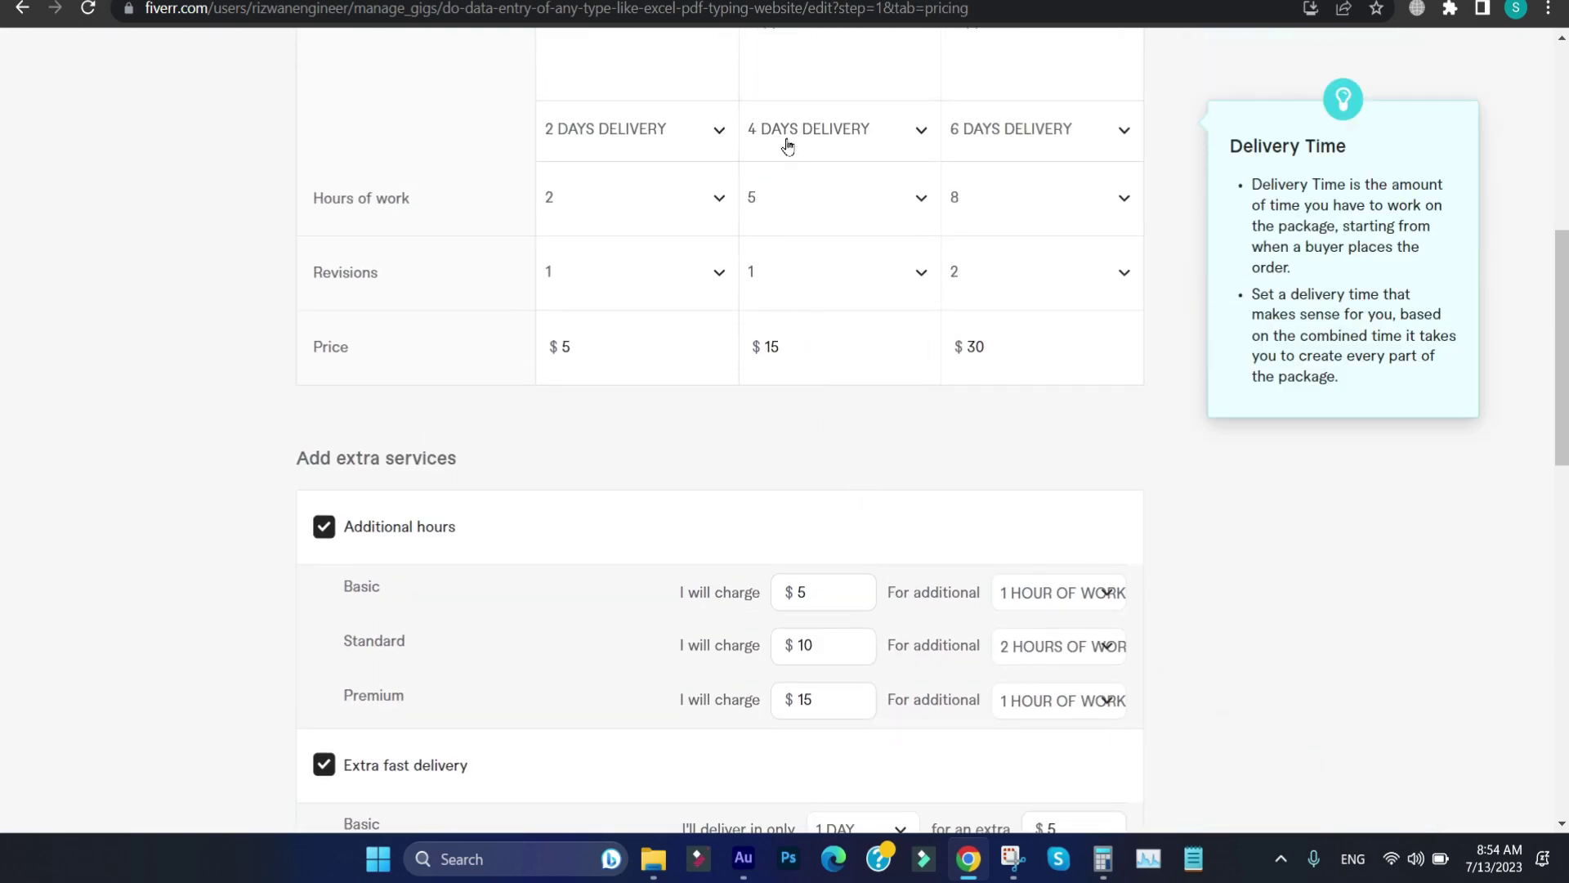
{"action": "scroll", "coordinate": [787, 147], "scroll_direction": "up", "scroll_amount": 6}
{"action": "scroll", "coordinate": [781, 139], "scroll_direction": "down", "scroll_amount": 7}
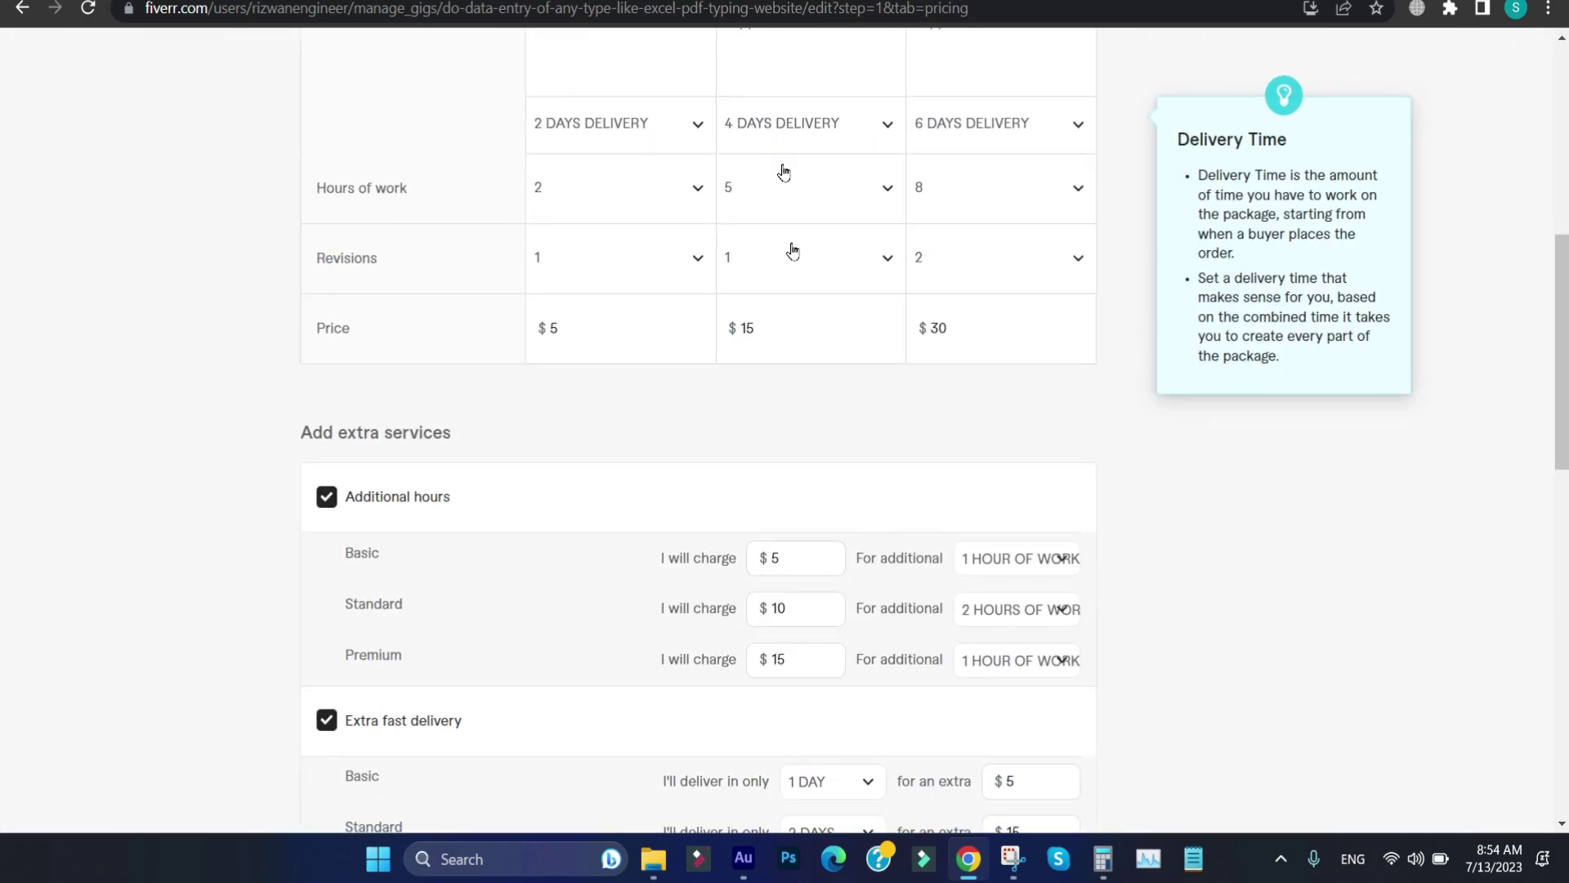
{"action": "scroll", "coordinate": [823, 606], "scroll_direction": "down", "scroll_amount": 3}
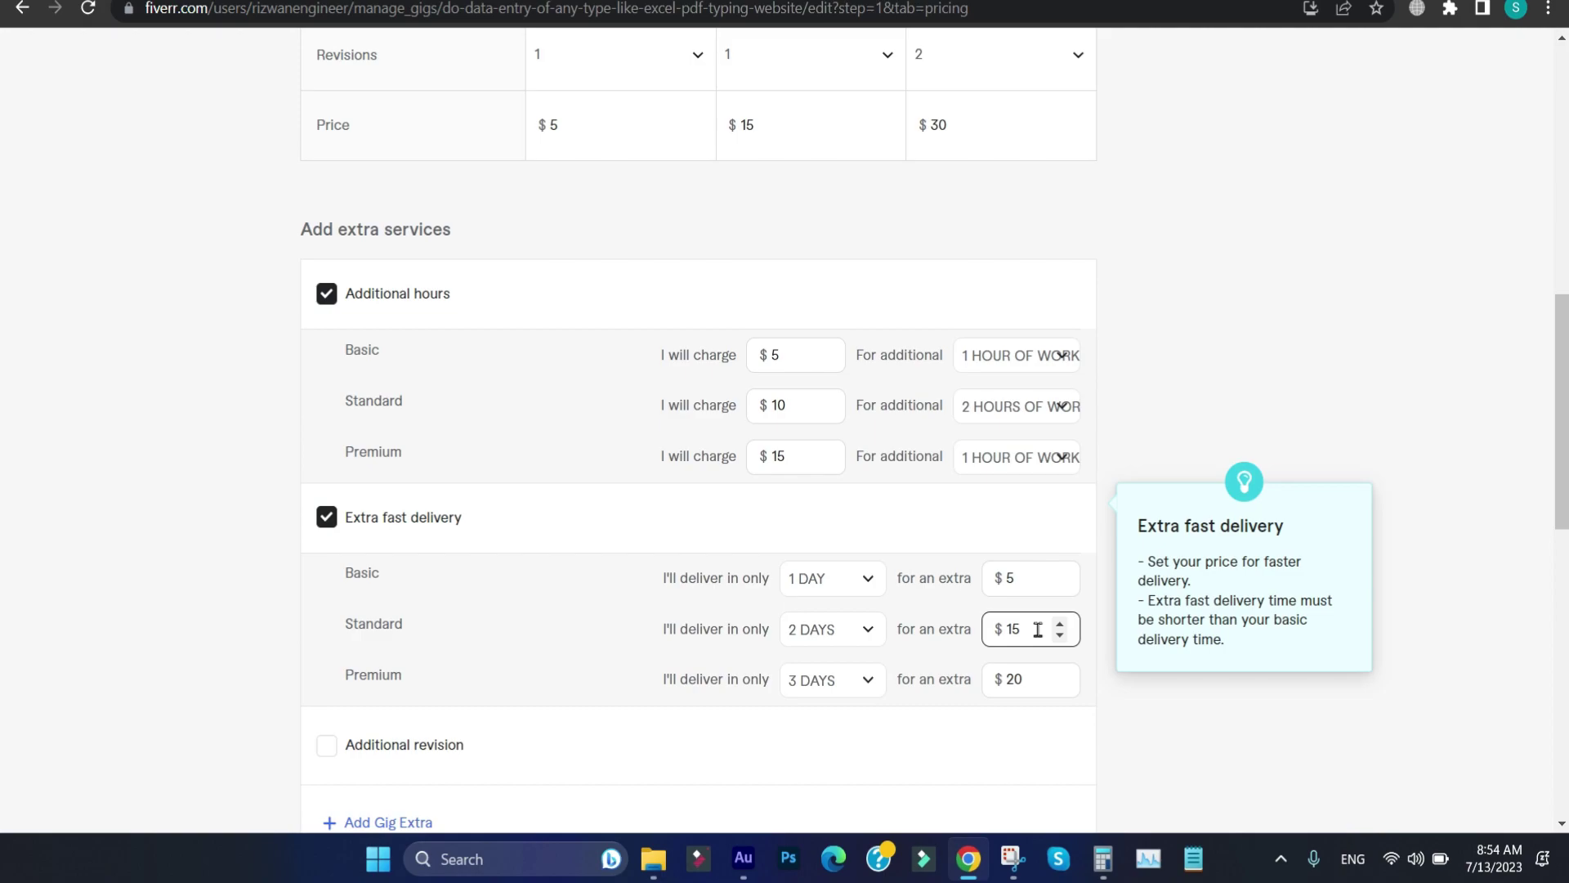
{"action": "scroll", "coordinate": [1037, 629], "scroll_direction": "up", "scroll_amount": 3}
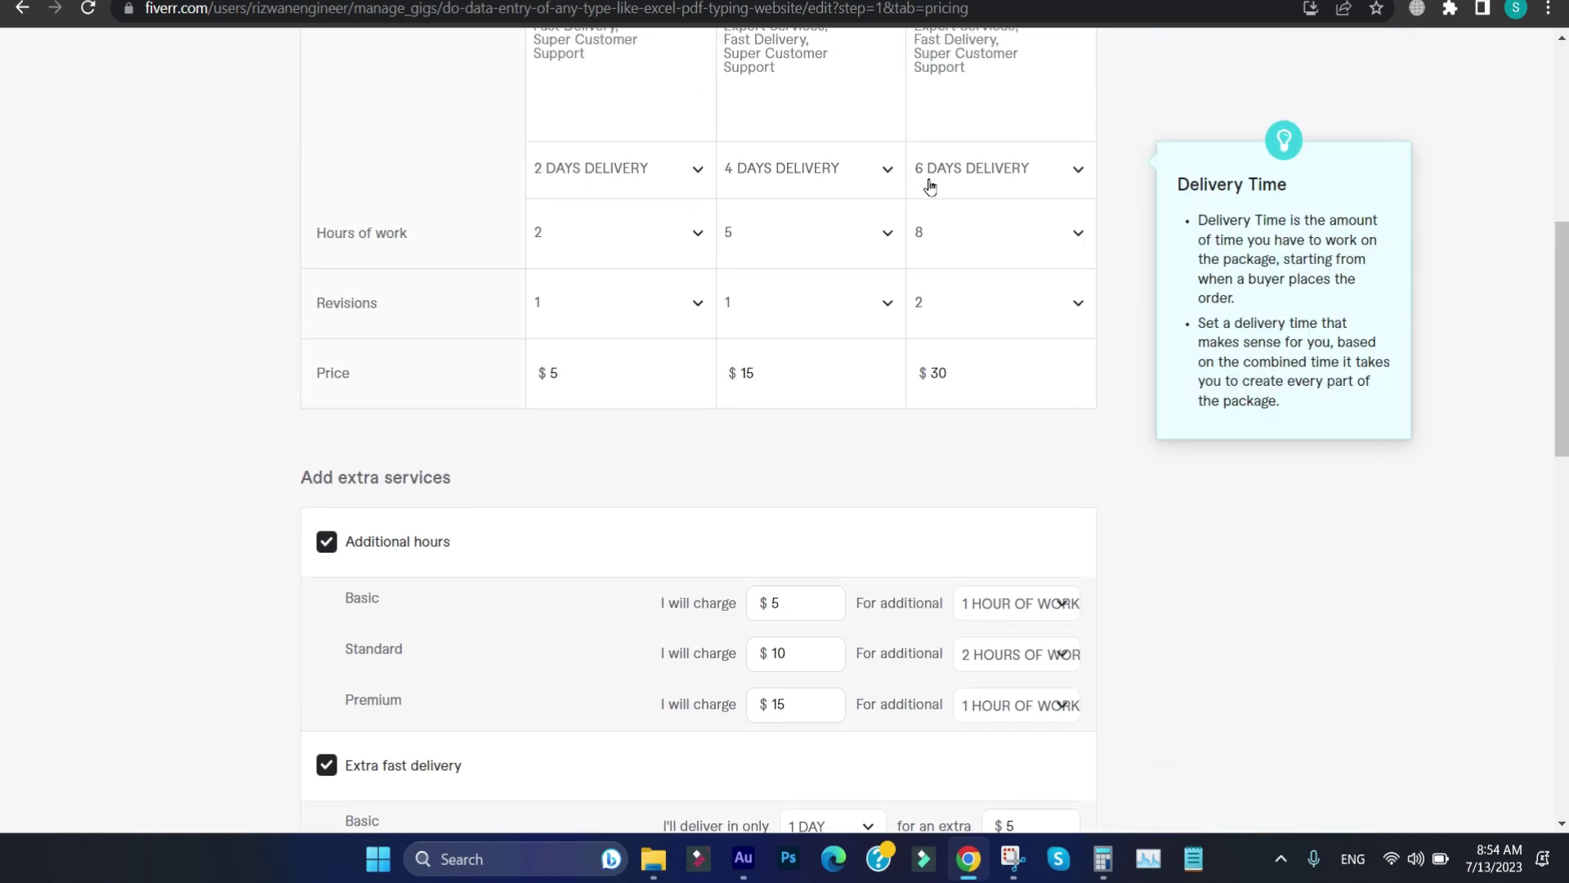
{"action": "scroll", "coordinate": [912, 474], "scroll_direction": "down", "scroll_amount": 4}
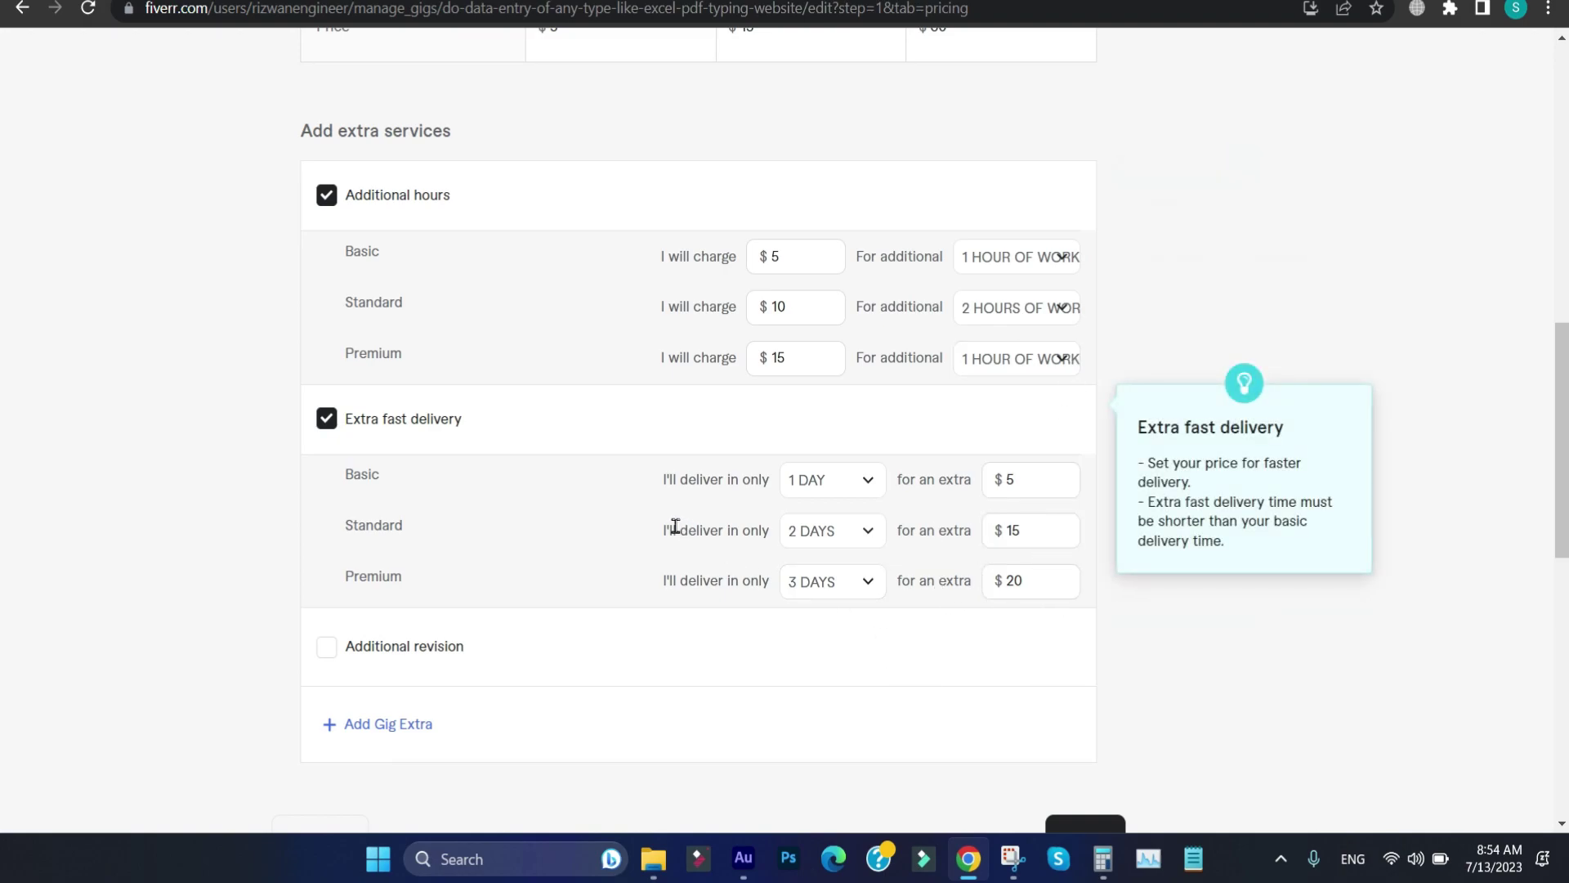
{"action": "scroll", "coordinate": [672, 526], "scroll_direction": "up", "scroll_amount": 2}
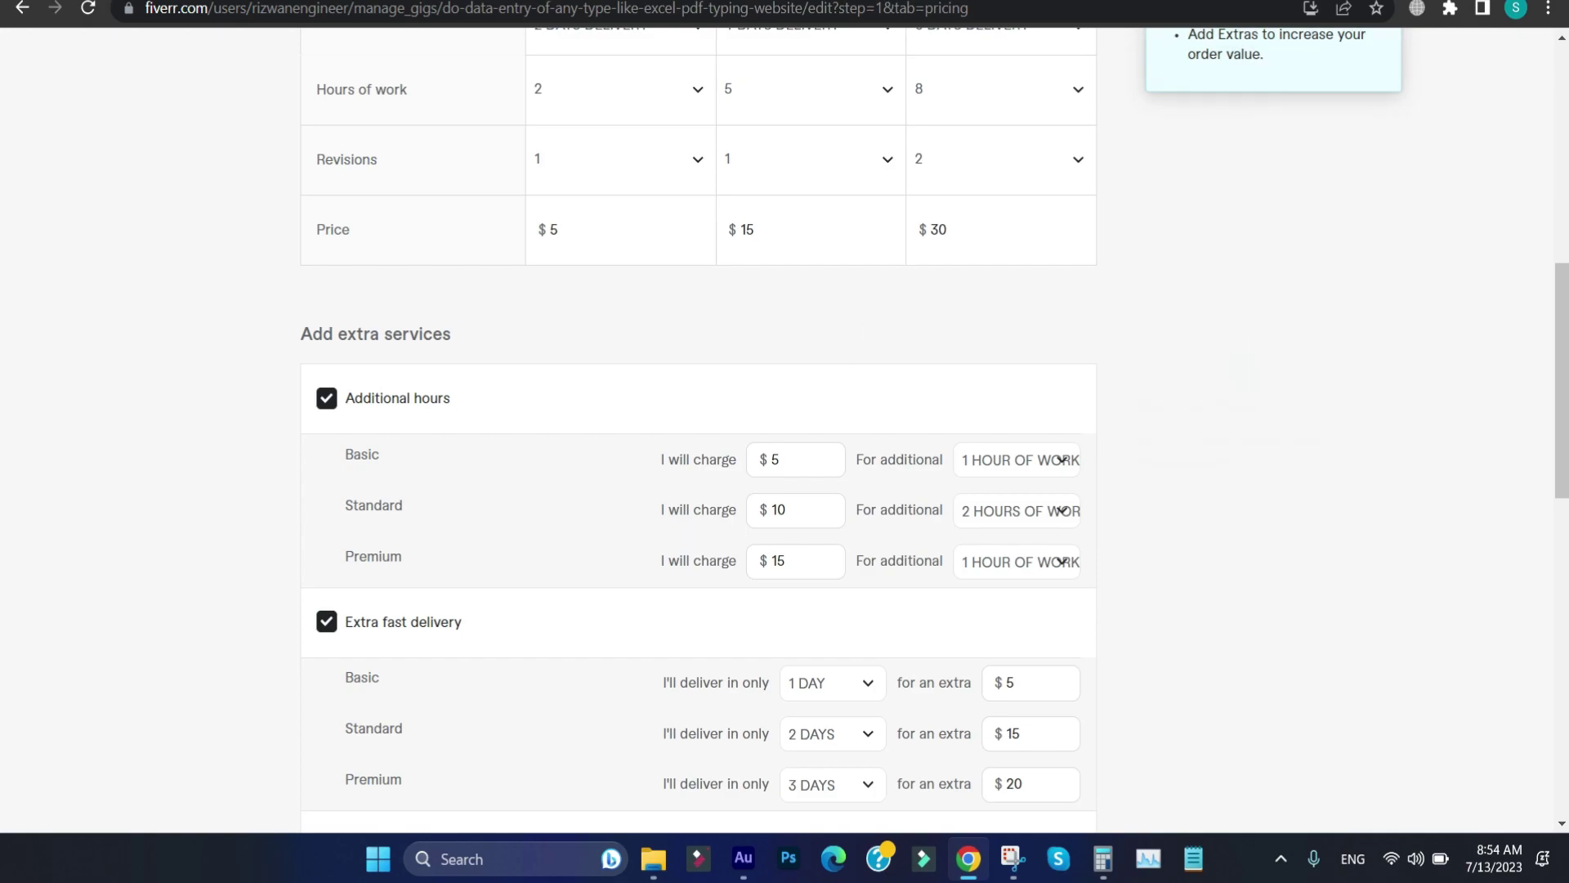
- Switch to the other seller's data entry and copy paste gig and examine its package comparison table
{"action": "key", "text": "ctrl+Tab"}
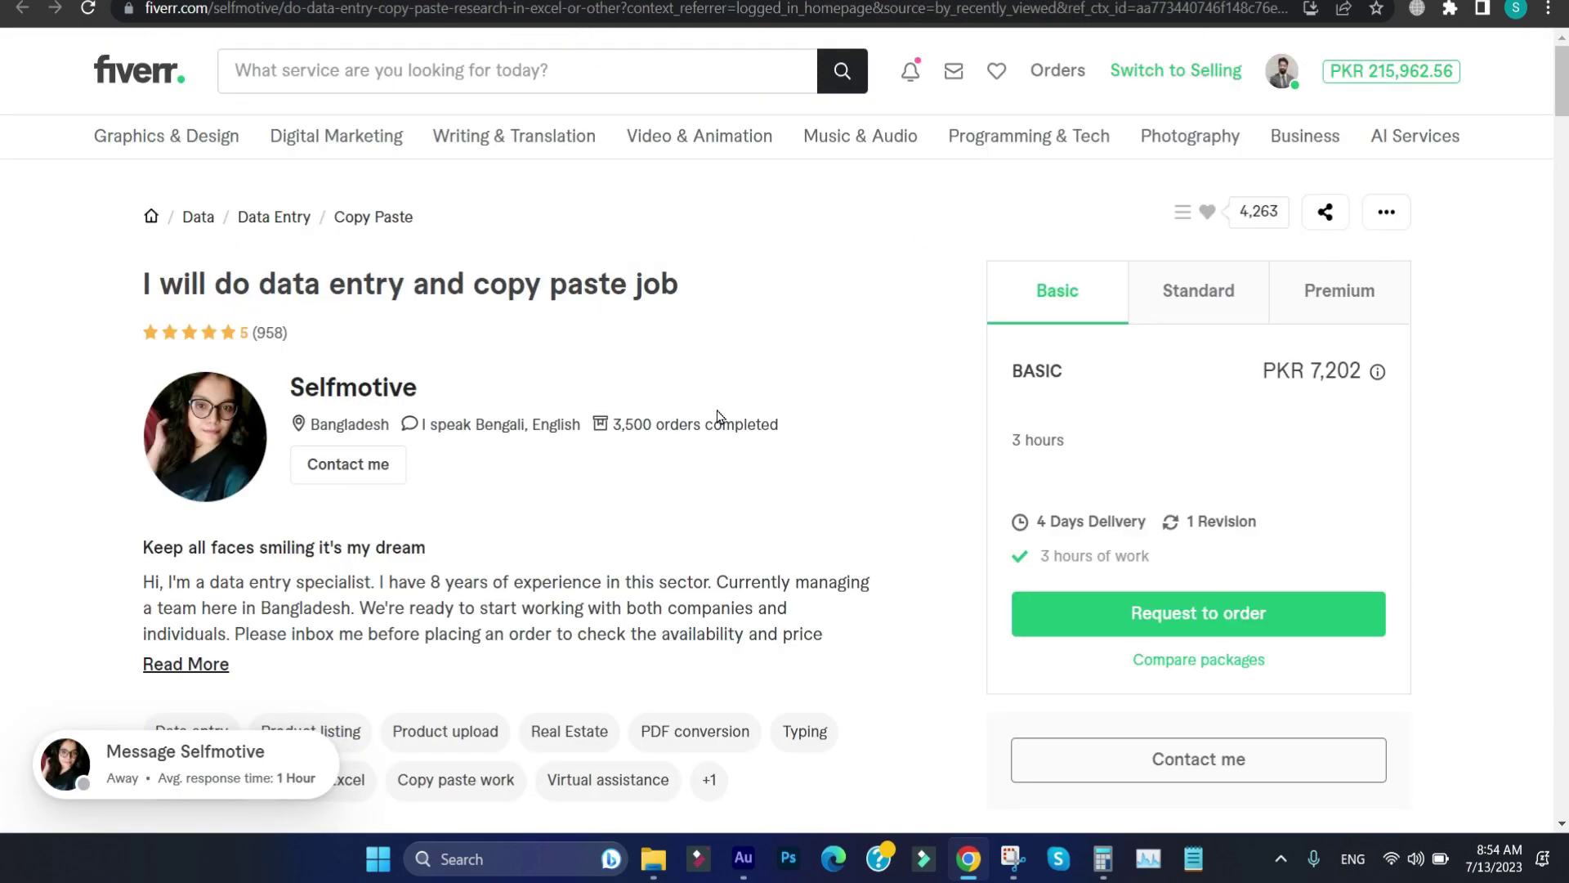
{"action": "scroll", "coordinate": [564, 529], "scroll_direction": "down", "scroll_amount": 20}
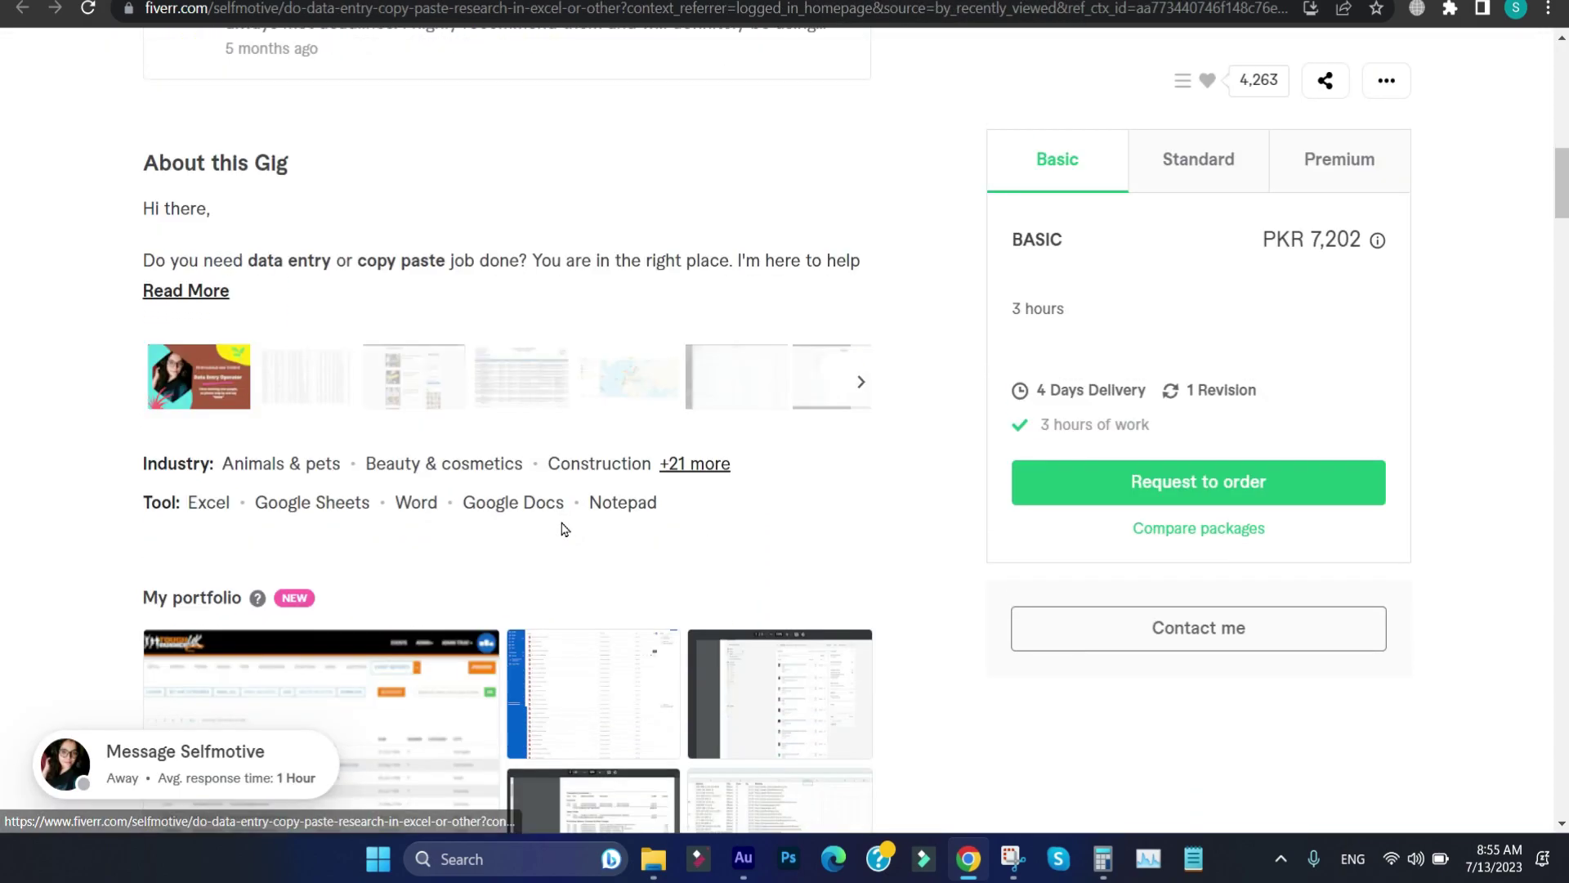
{"action": "scroll", "coordinate": [562, 530], "scroll_direction": "down", "scroll_amount": 5}
{"action": "scroll", "coordinate": [562, 530], "scroll_direction": "up", "scroll_amount": 10}
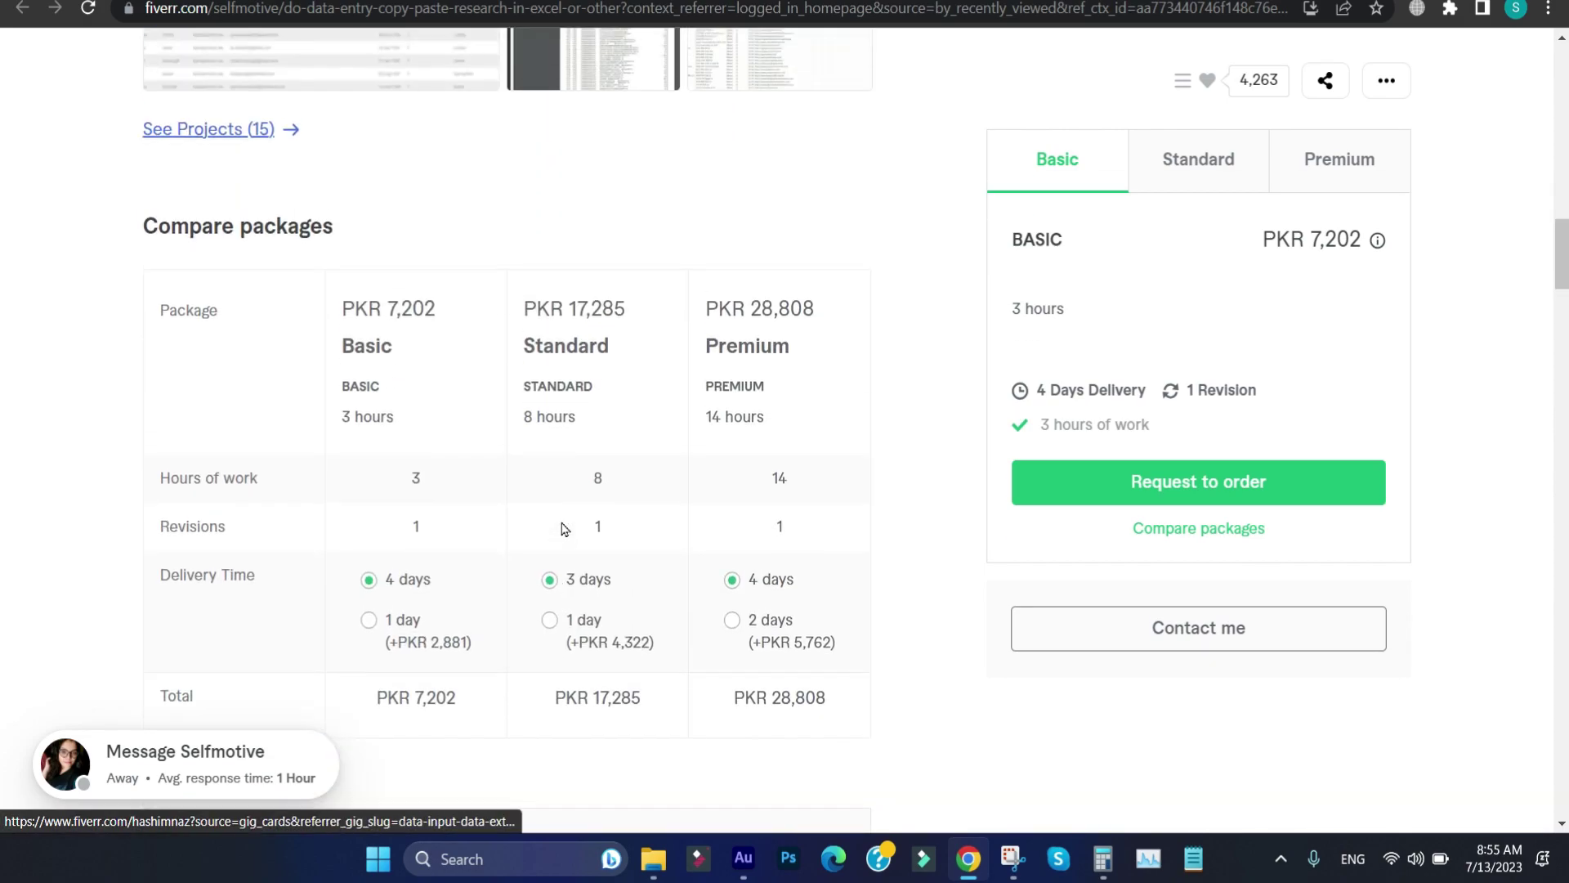
{"action": "scroll", "coordinate": [562, 530], "scroll_direction": "down", "scroll_amount": 3}
{"action": "scroll", "coordinate": [563, 529], "scroll_direction": "up", "scroll_amount": 2}
{"action": "scroll", "coordinate": [562, 528], "scroll_direction": "up", "scroll_amount": 5}
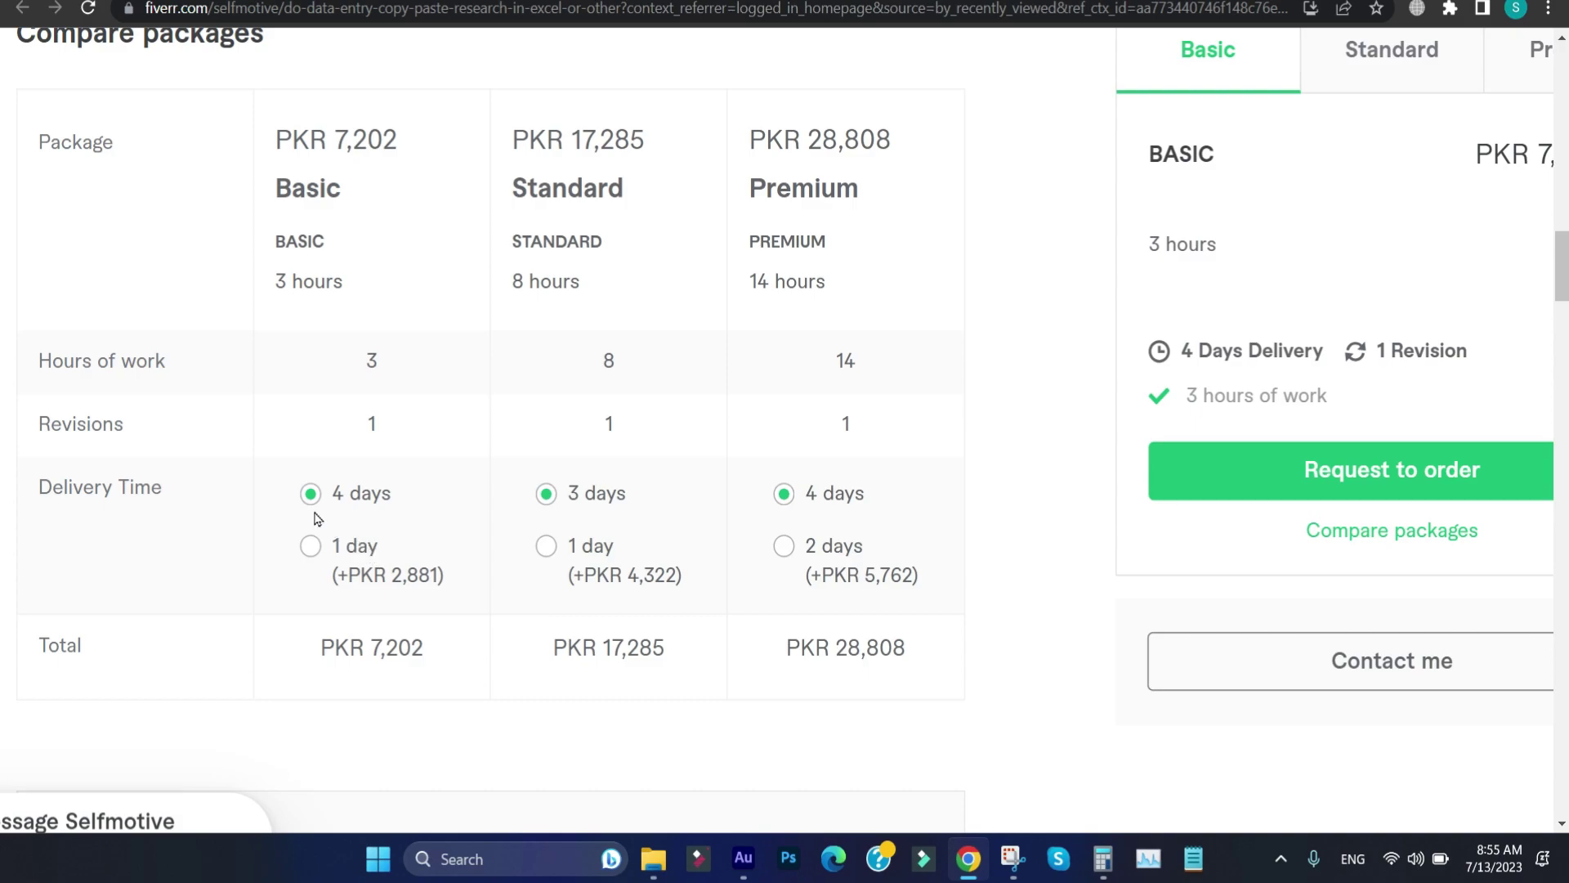
- Check how 1 day delivery affects the Basic package's total, and return its delivery time to 4 days
{"action": "double_click", "coordinate": [392, 658]}
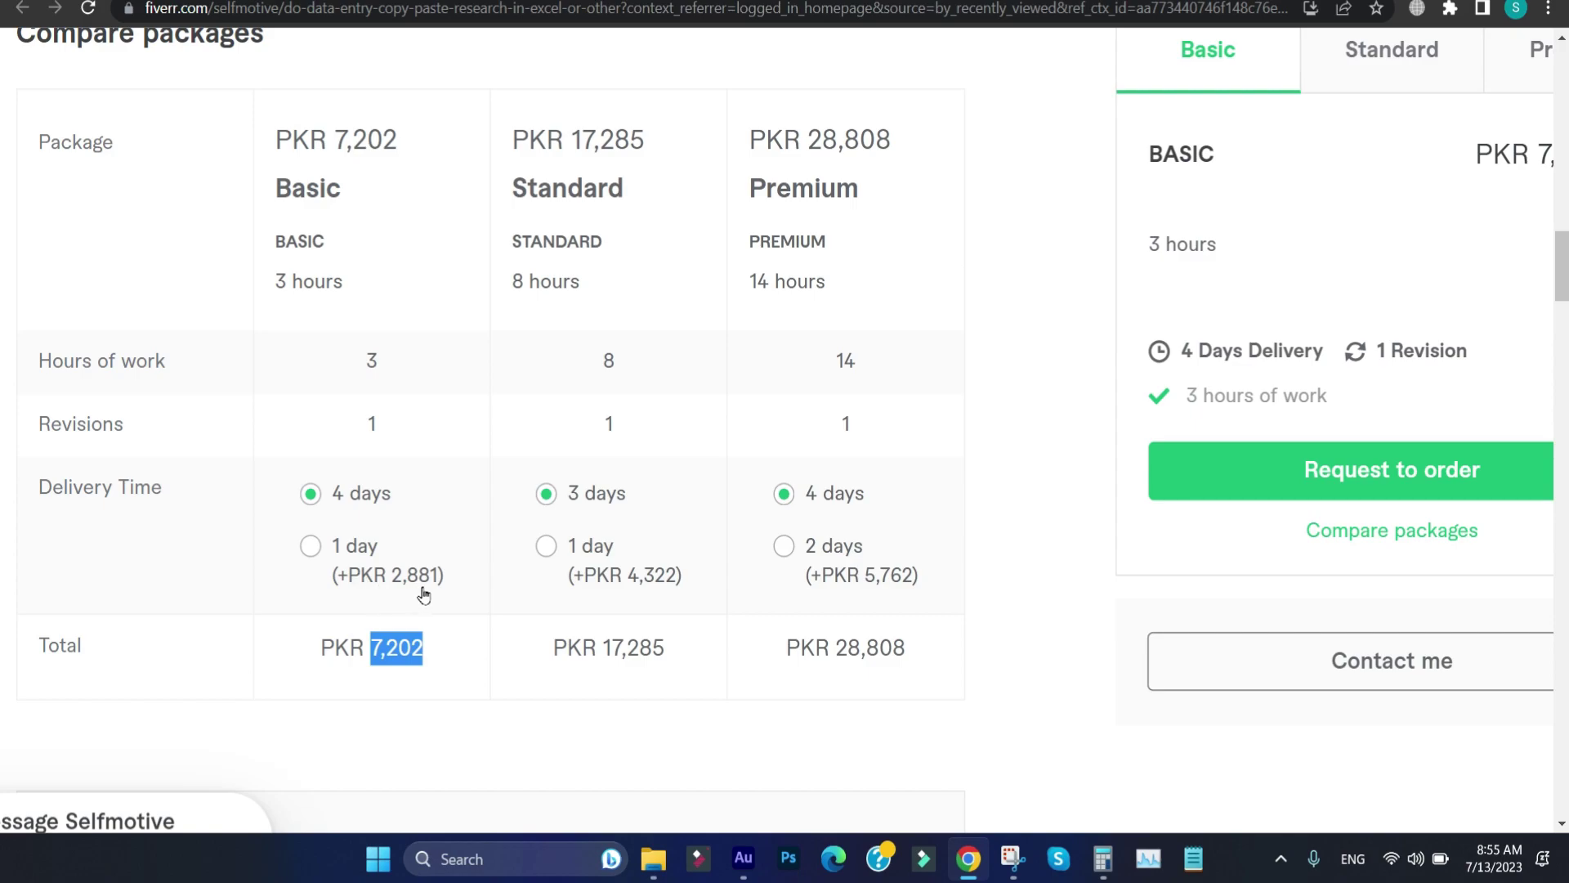
{"action": "left_click", "coordinate": [311, 546]}
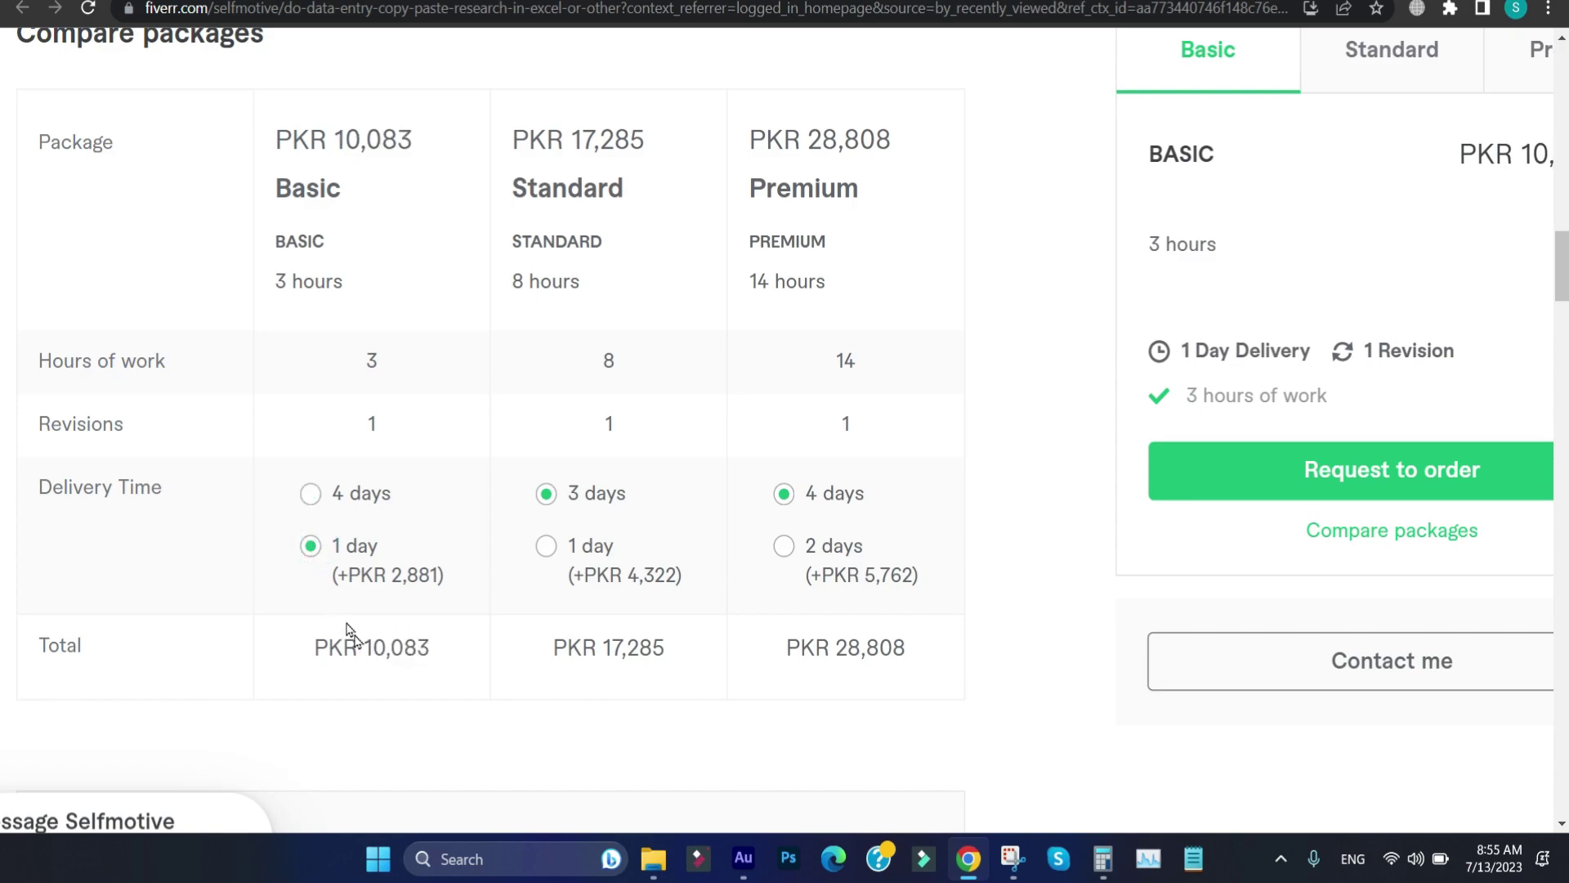
{"action": "double_click", "coordinate": [387, 653]}
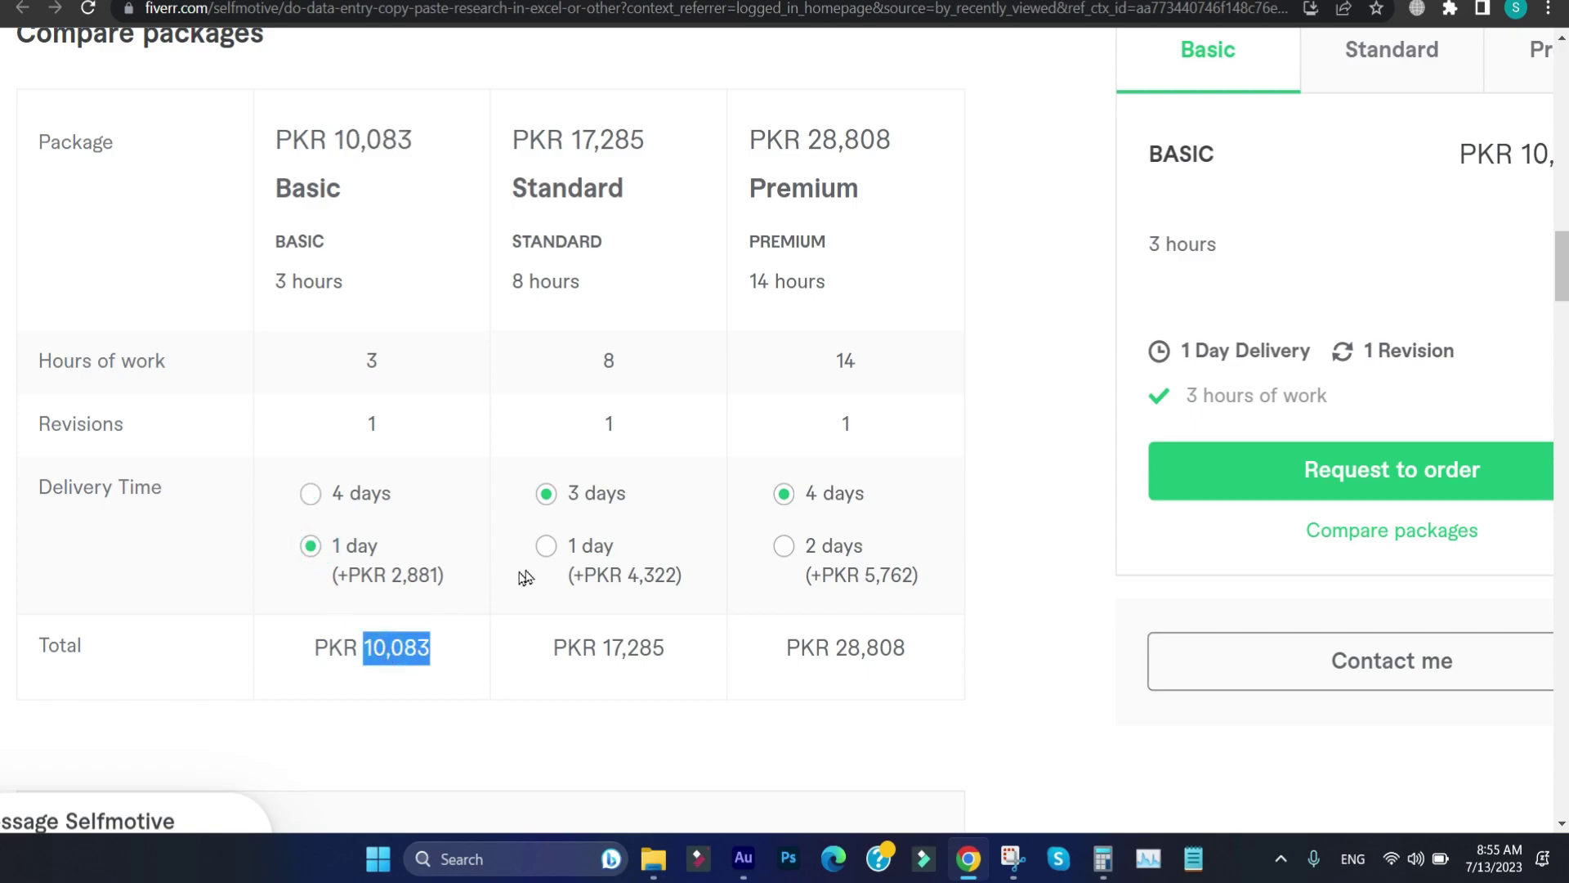
{"action": "left_click", "coordinate": [312, 494]}
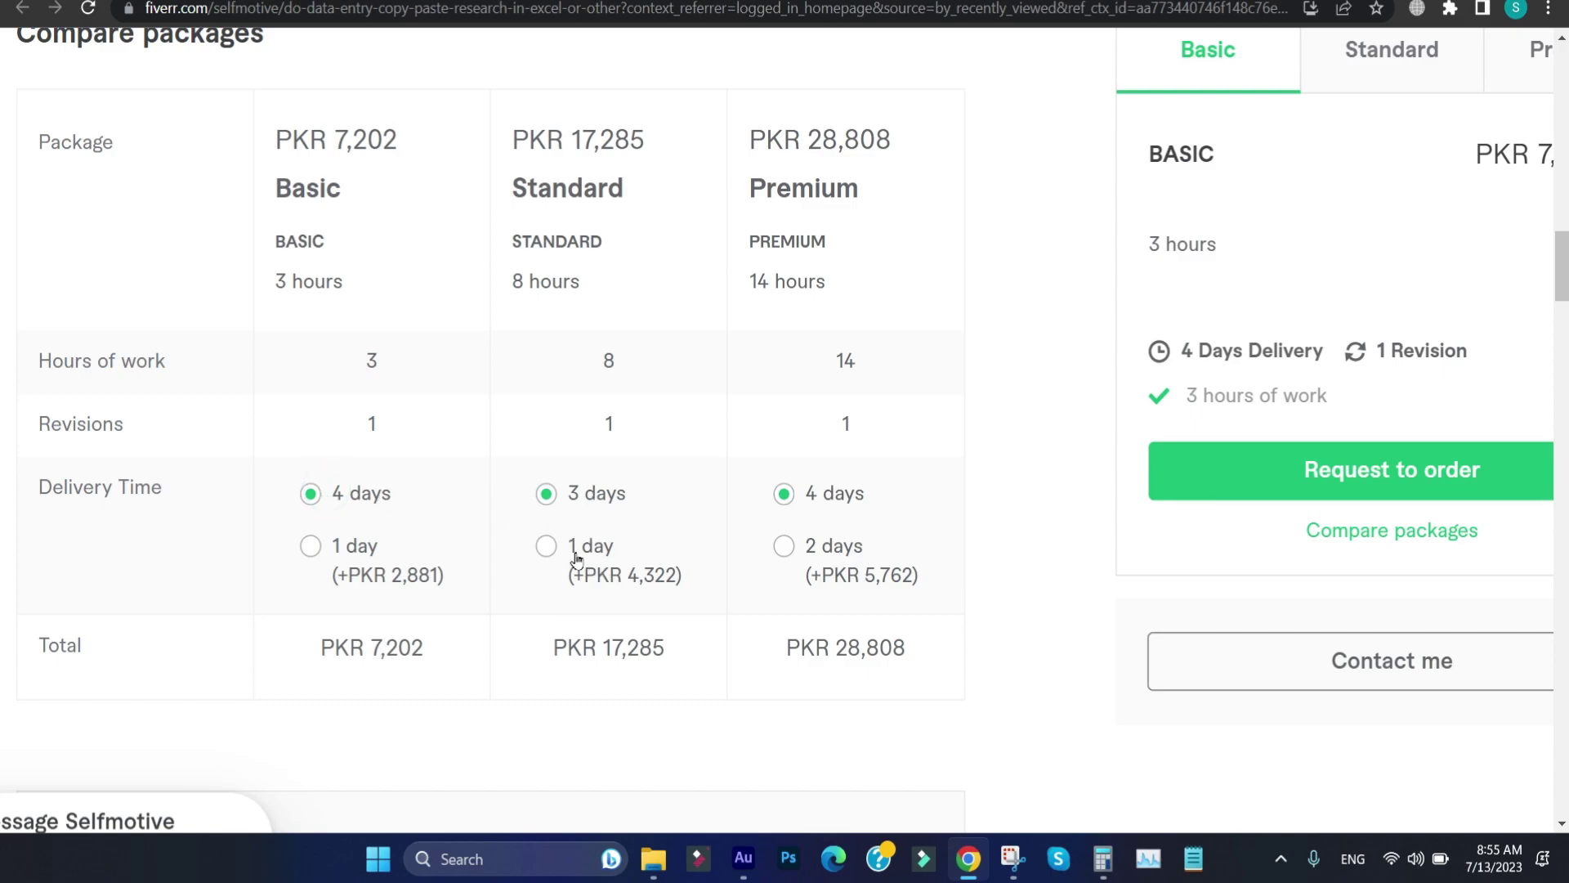
- Examine the faster delivery surcharges and totals of the Standard and Premium packages
{"action": "scroll", "coordinate": [675, 604], "scroll_direction": "up", "scroll_amount": 5}
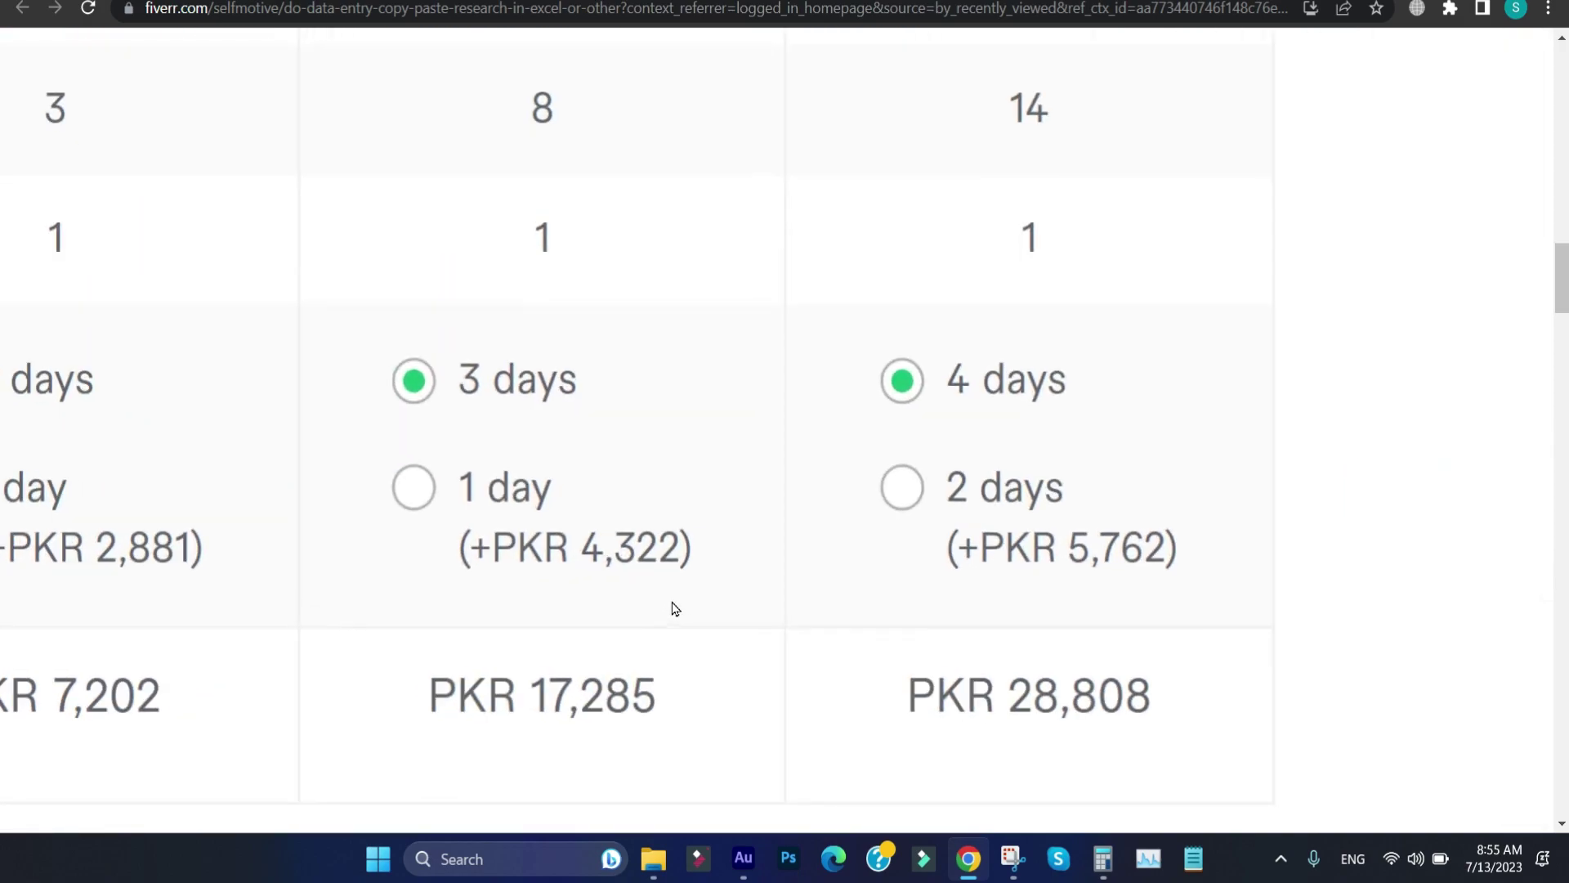
{"action": "scroll", "coordinate": [662, 568], "scroll_direction": "down", "scroll_amount": 5}
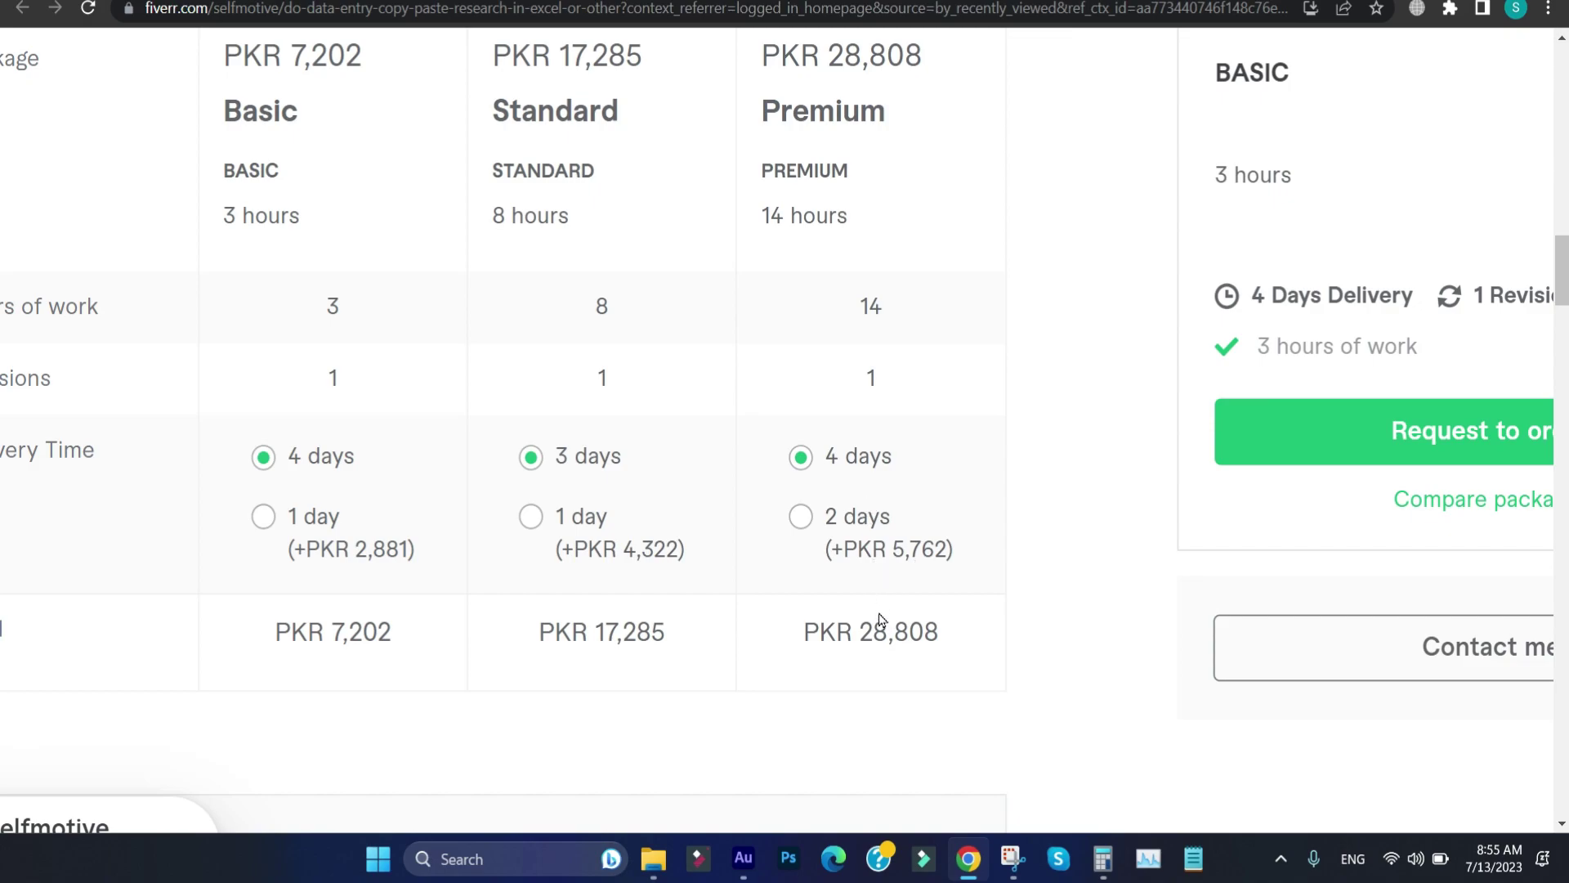
{"action": "double_click", "coordinate": [872, 639]}
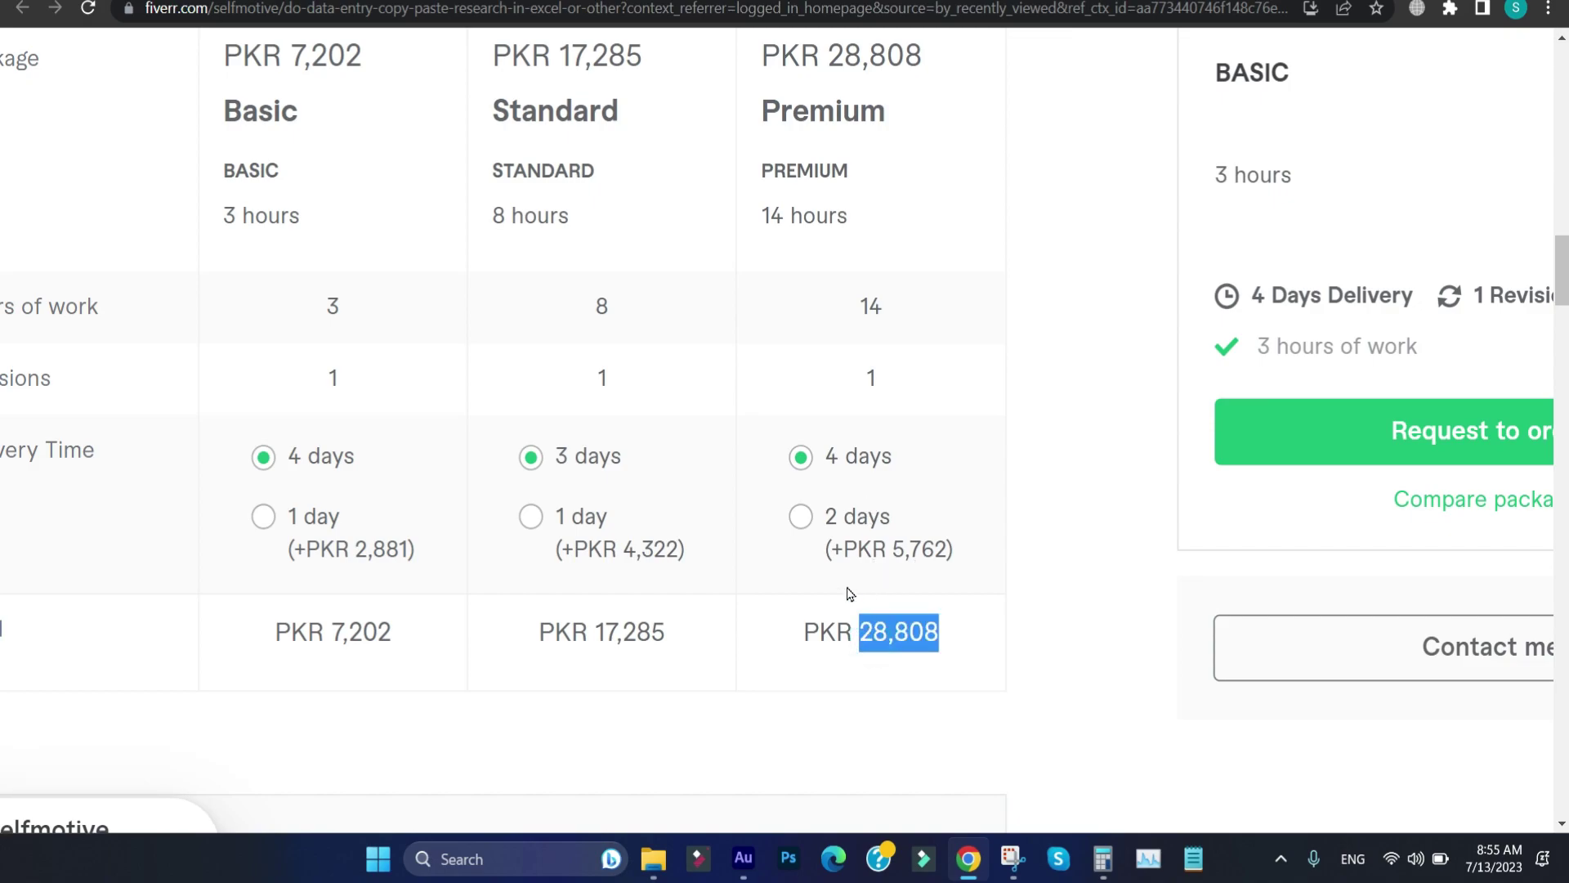
- Check how the 2 days delivery option affects the Premium package's total on the other seller's gig
{"action": "left_click", "coordinate": [810, 524]}
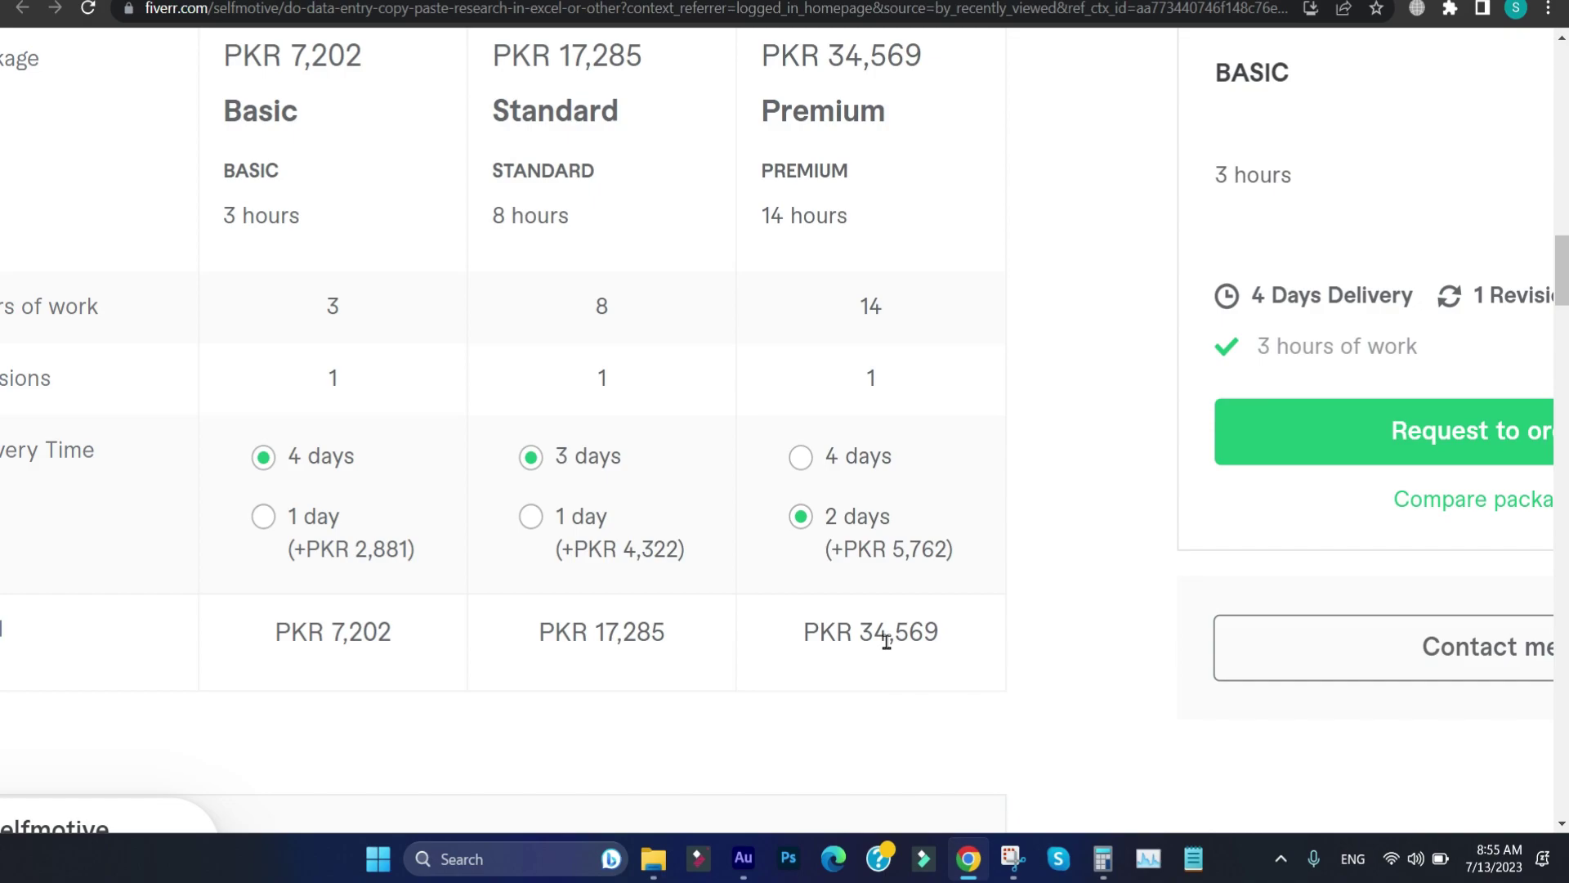
{"action": "key", "text": "ctrl+0"}
{"action": "scroll", "coordinate": [886, 642], "scroll_direction": "down", "scroll_amount": 2}
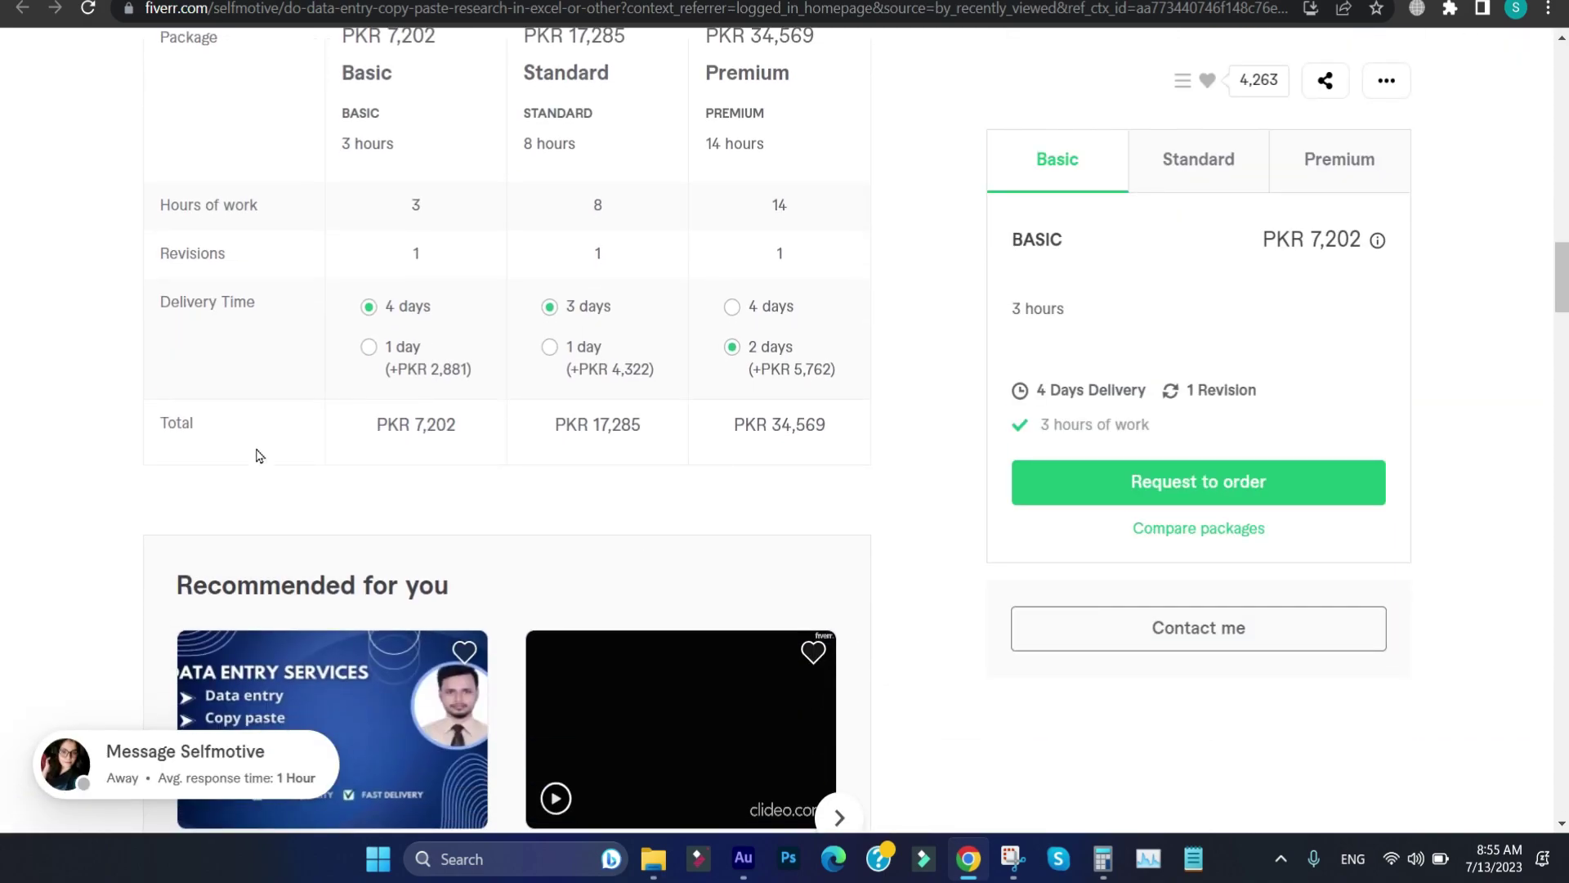
{"action": "scroll", "coordinate": [480, 486], "scroll_direction": "up", "scroll_amount": 3}
{"action": "scroll", "coordinate": [481, 487], "scroll_direction": "down", "scroll_amount": 3}
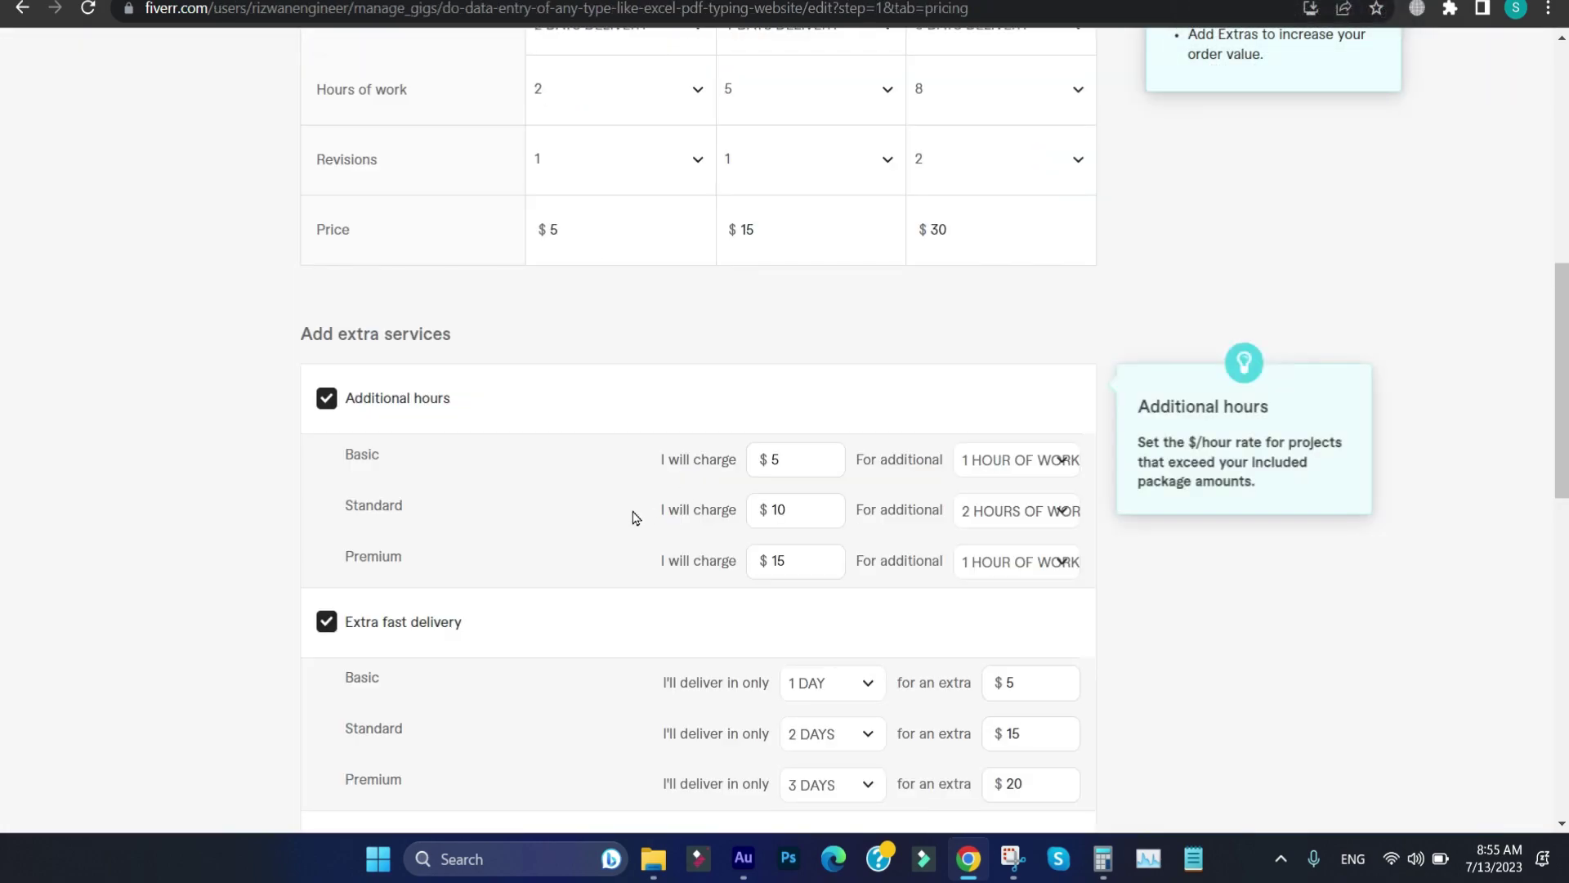
- Enable the Content upload extra on the business or ecommerce WordPress website gig, priced at $40 with 1 additional day
{"action": "scroll", "coordinate": [635, 515], "scroll_direction": "down", "scroll_amount": 2}
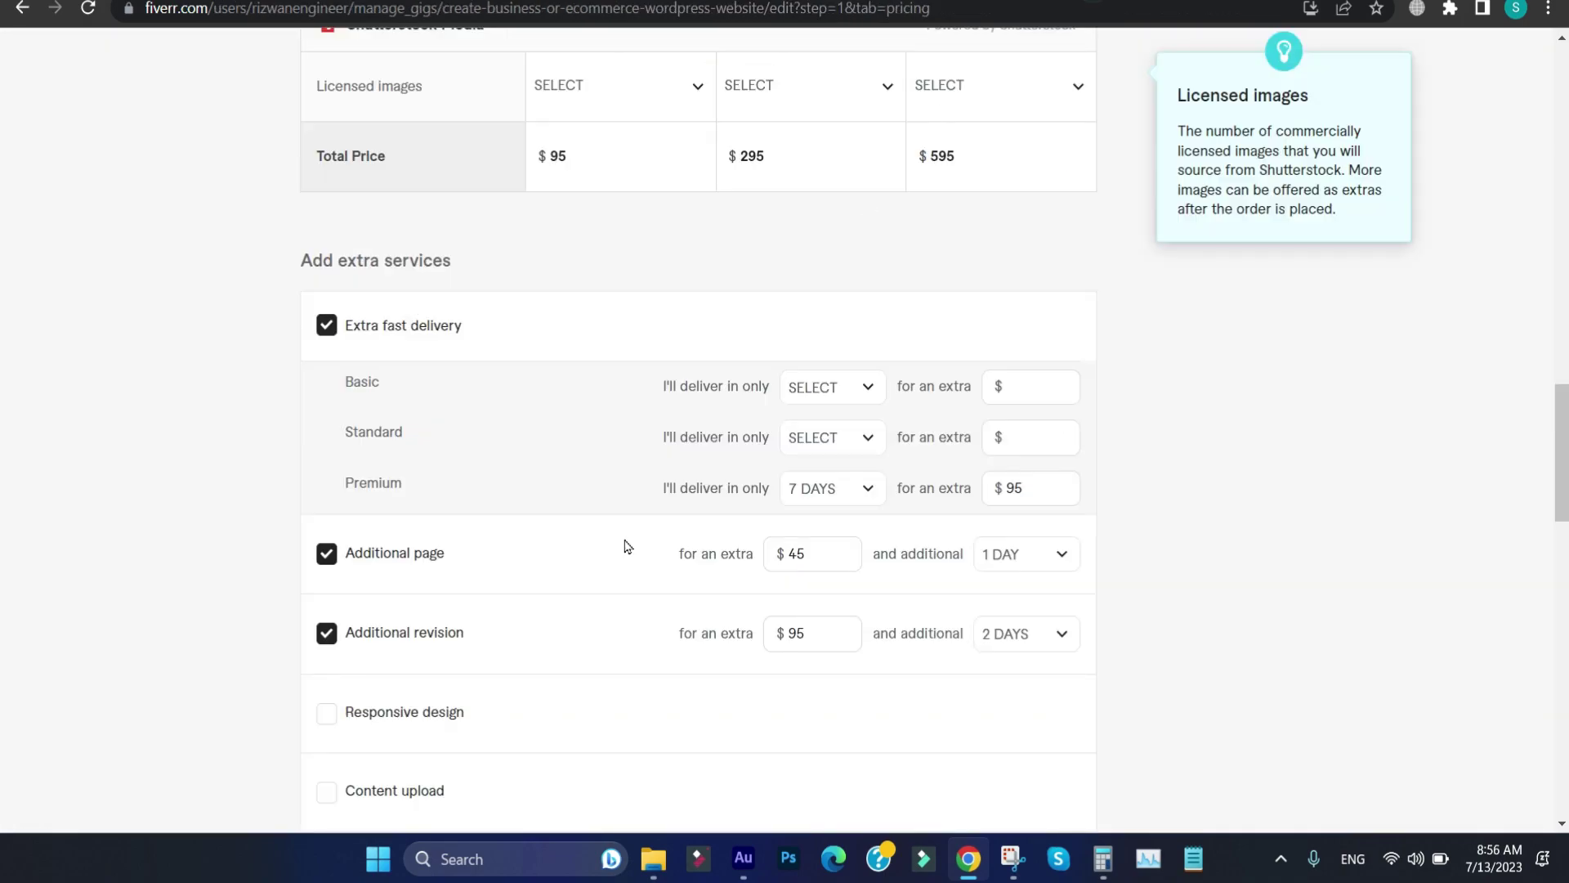
{"action": "scroll", "coordinate": [490, 715], "scroll_direction": "down", "scroll_amount": 1}
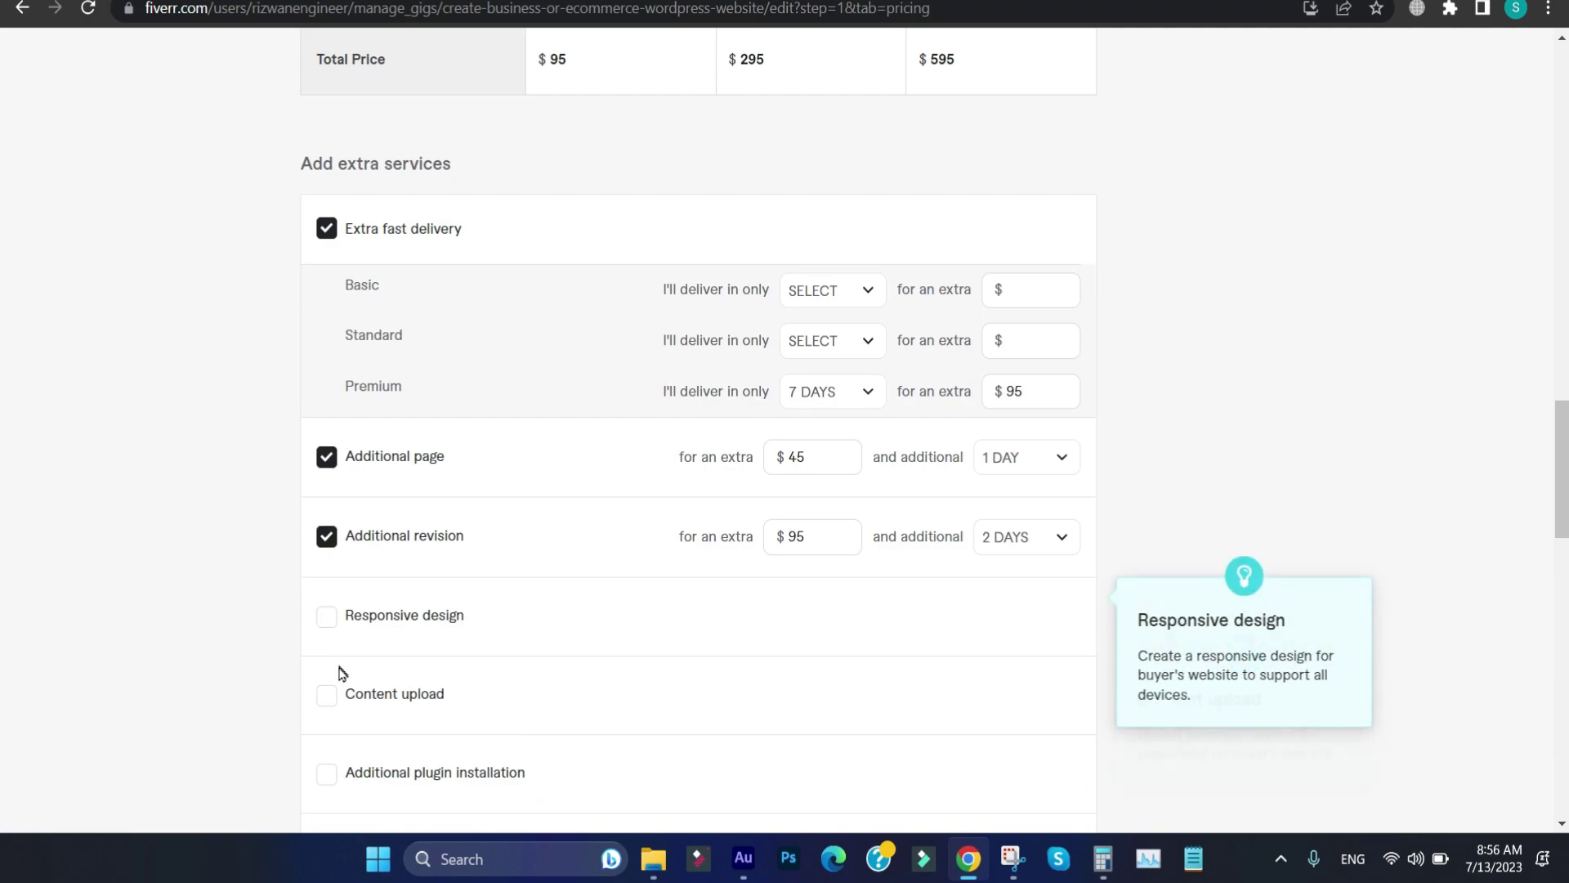
{"action": "left_click", "coordinate": [326, 693]}
{"action": "scroll", "coordinate": [585, 624], "scroll_direction": "down", "scroll_amount": 1}
{"action": "left_click", "coordinate": [830, 603]}
{"action": "type", "text": "10"}
{"action": "left_click", "coordinate": [841, 588]}
{"action": "left_click", "coordinate": [842, 588]}
{"action": "left_click", "coordinate": [842, 589]}
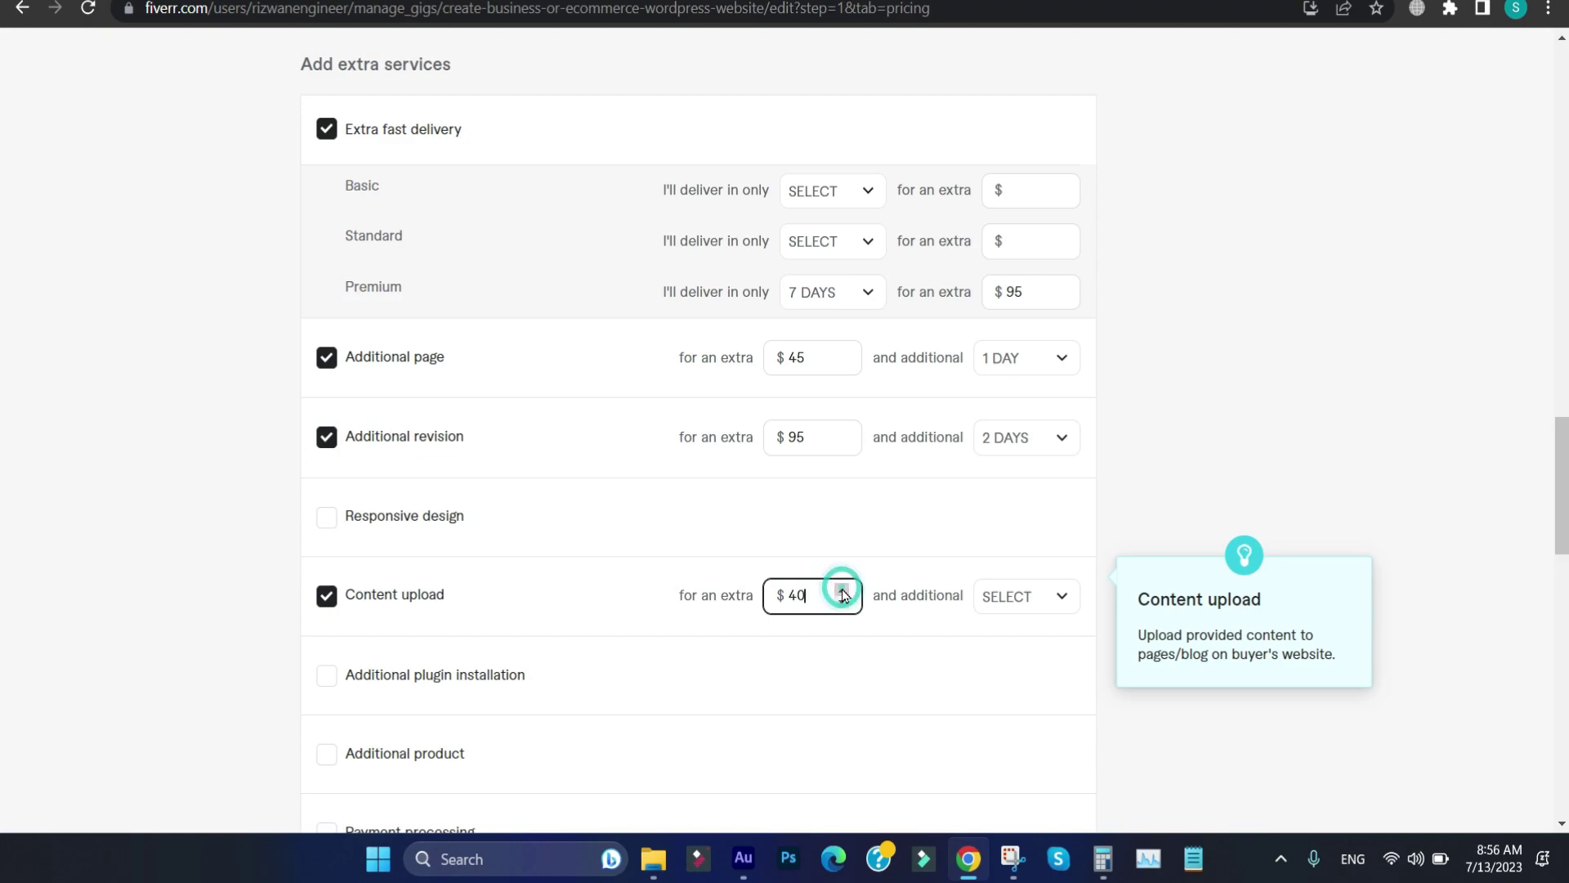
{"action": "left_click", "coordinate": [1013, 595]}
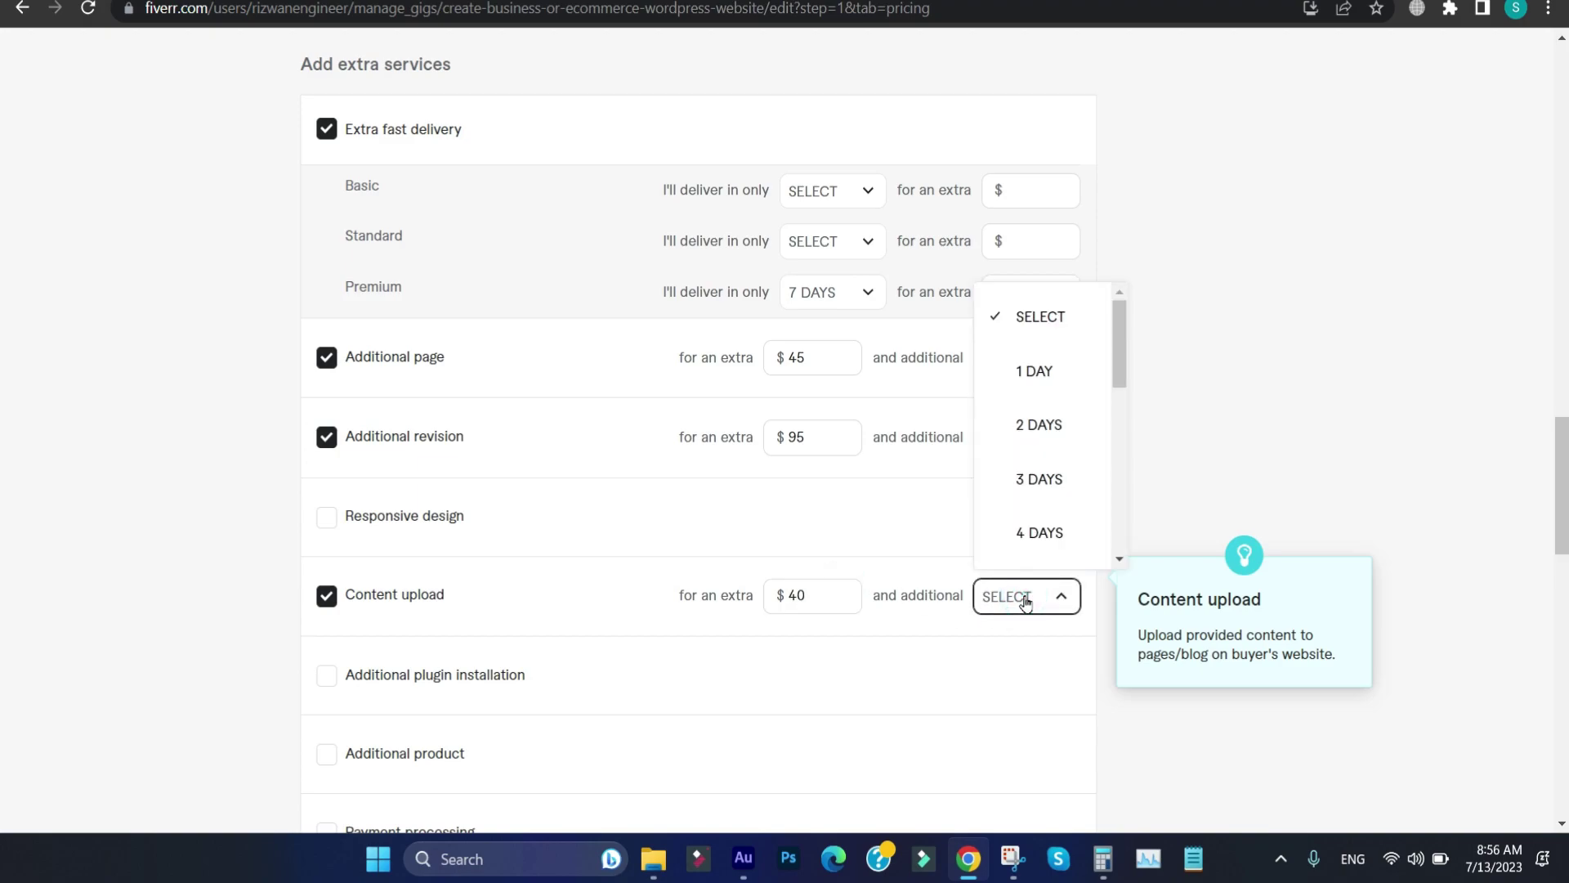
{"action": "left_click", "coordinate": [1042, 372]}
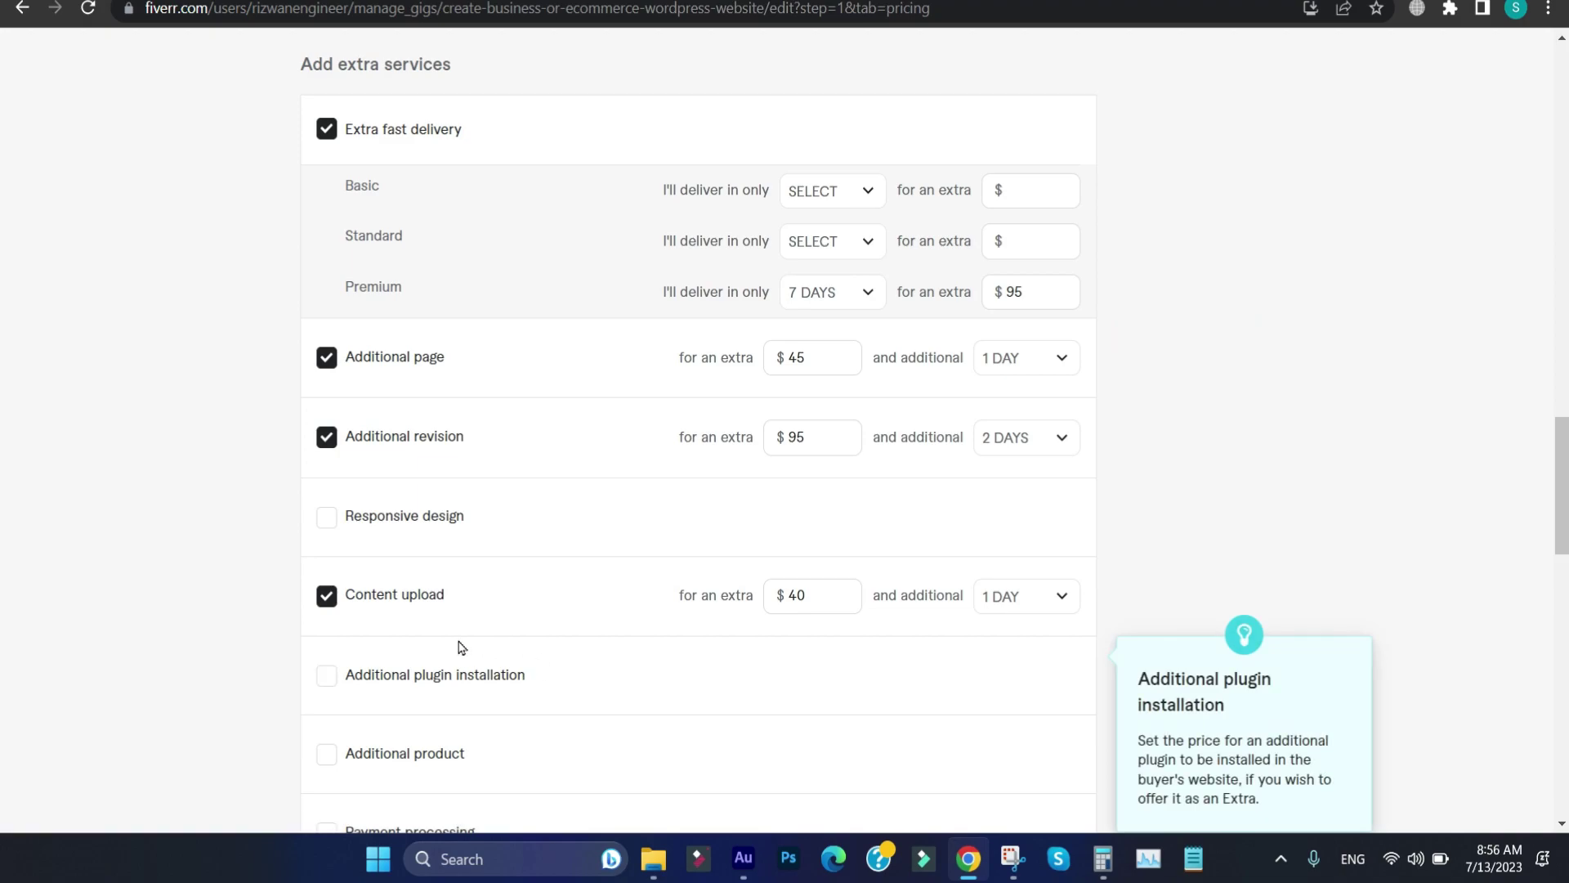
- Look over the WordPress gig's package features and prices
{"action": "scroll", "coordinate": [462, 647], "scroll_direction": "up", "scroll_amount": 9}
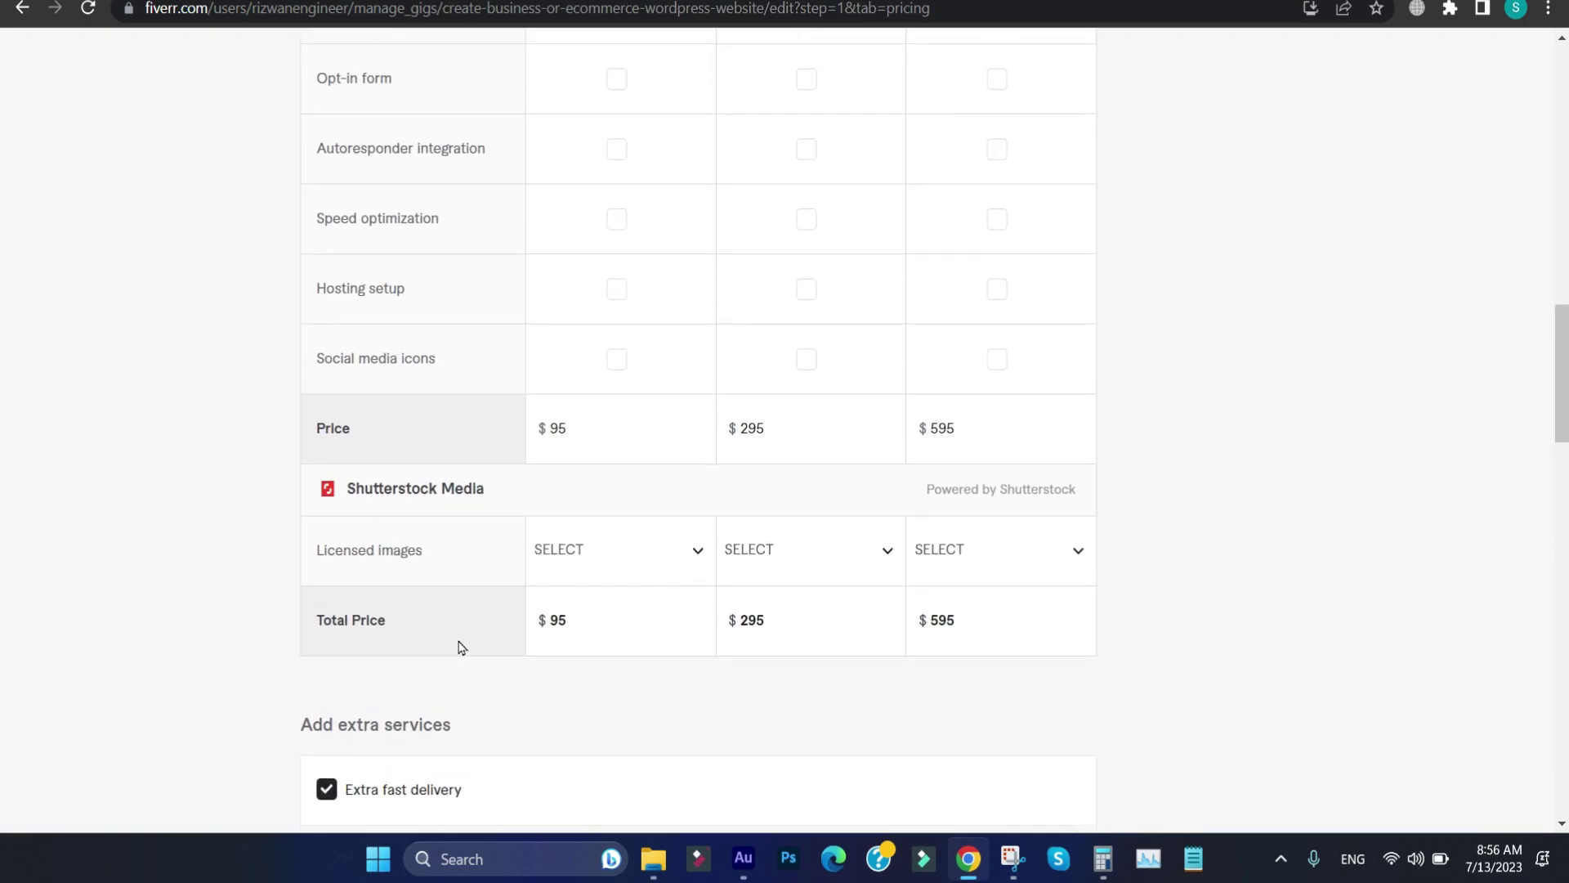
{"action": "scroll", "coordinate": [462, 647], "scroll_direction": "up", "scroll_amount": 12}
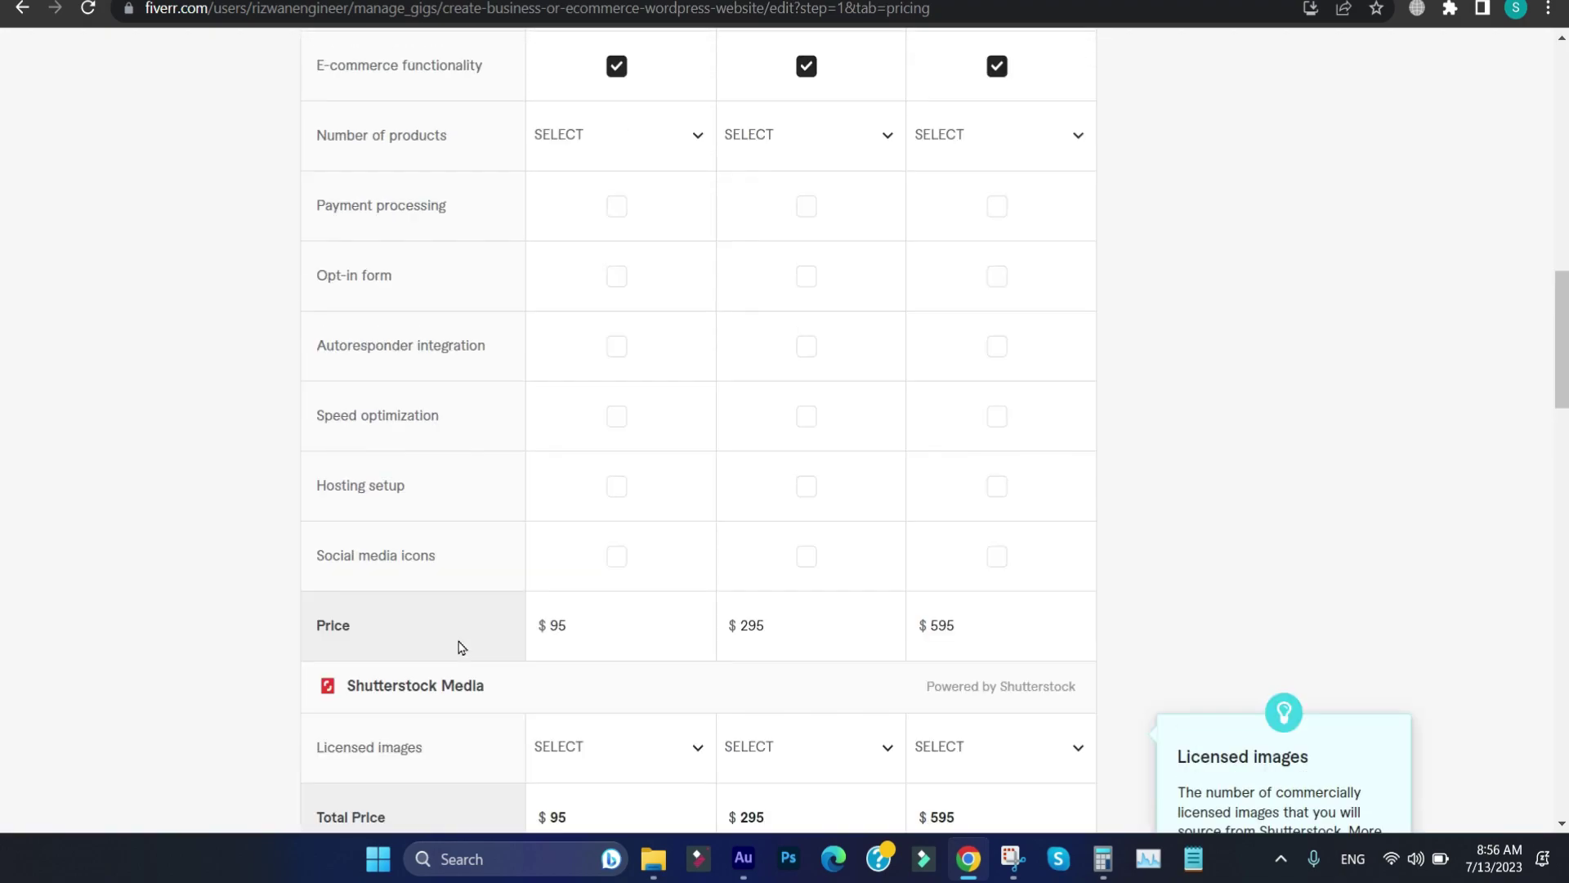
{"action": "scroll", "coordinate": [461, 647], "scroll_direction": "up", "scroll_amount": 5}
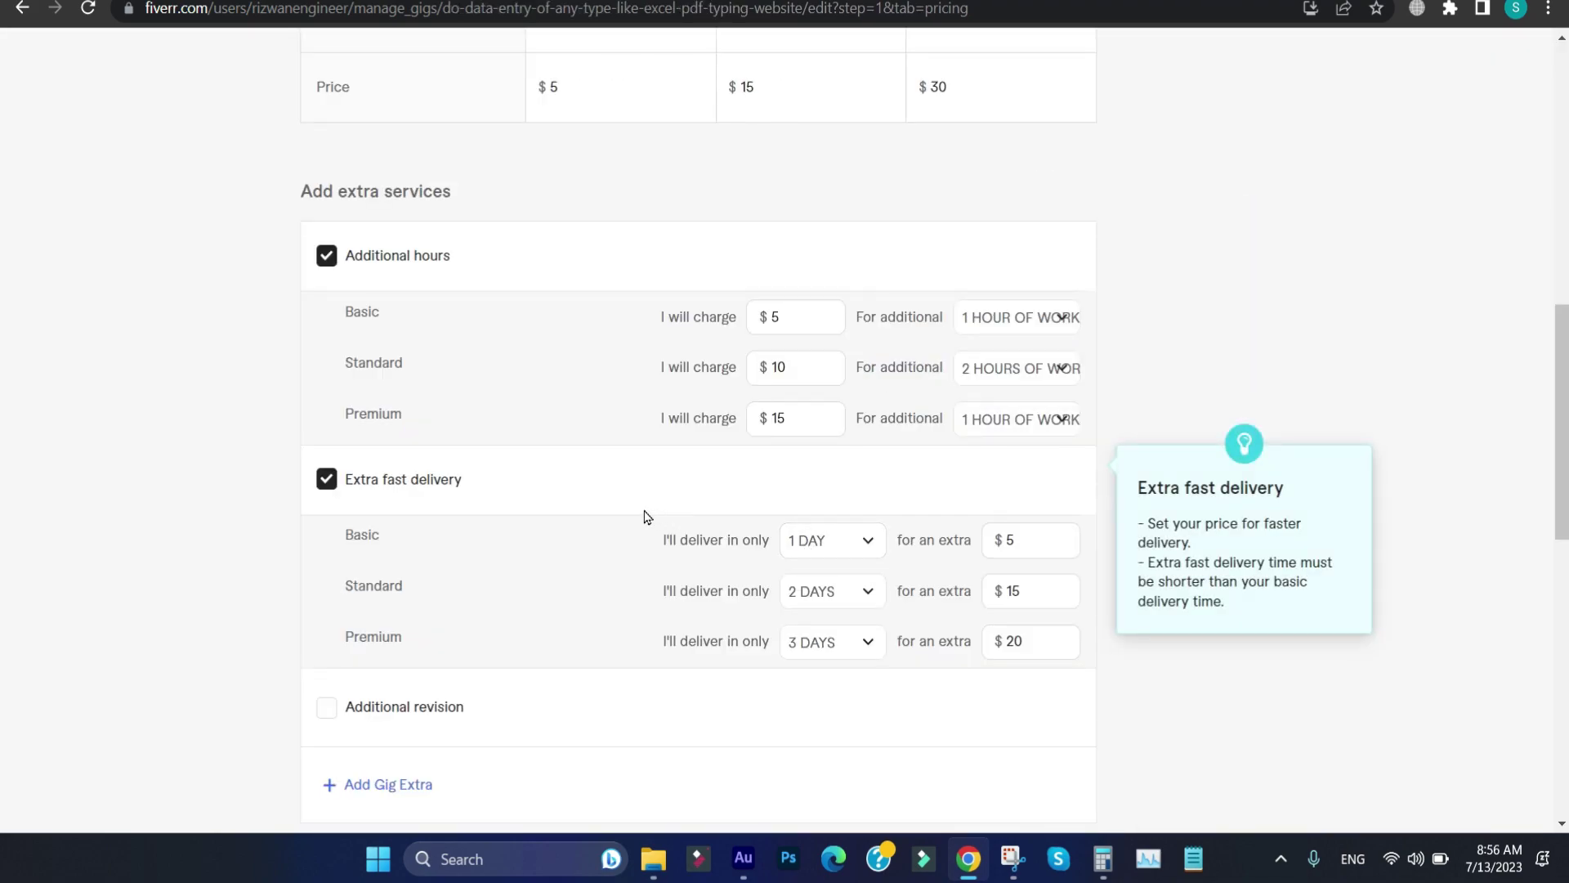
- Review the data entry gig's packages, title and category details, and extra services
{"action": "scroll", "coordinate": [646, 517], "scroll_direction": "down", "scroll_amount": 1}
{"action": "scroll", "coordinate": [646, 516], "scroll_direction": "up", "scroll_amount": 10}
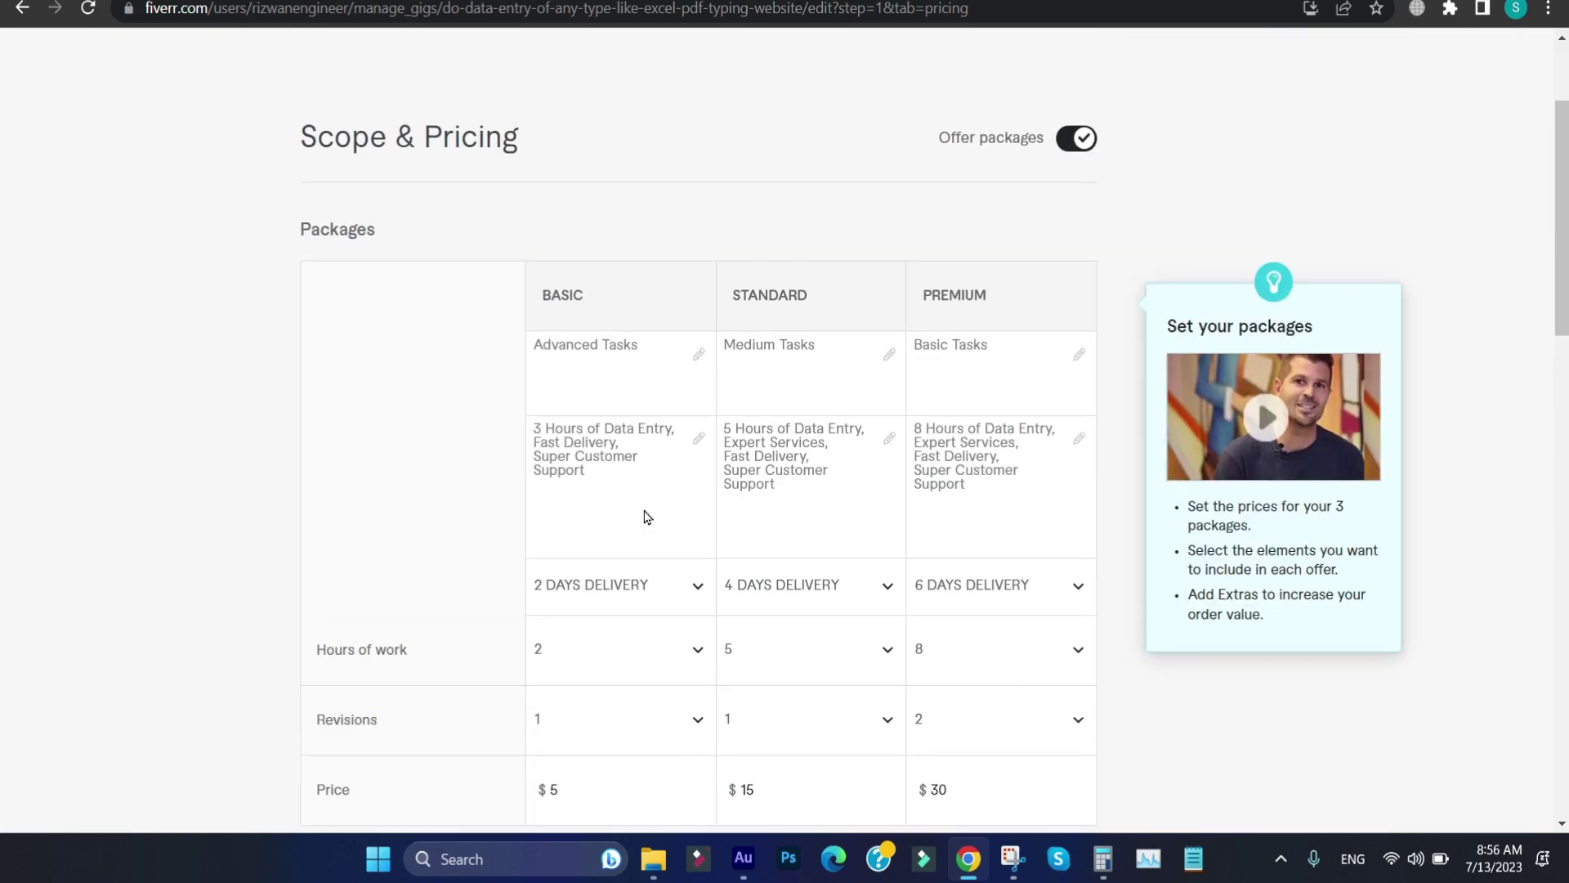
{"action": "scroll", "coordinate": [646, 516], "scroll_direction": "down", "scroll_amount": 5}
{"action": "scroll", "coordinate": [646, 516], "scroll_direction": "up", "scroll_amount": 8}
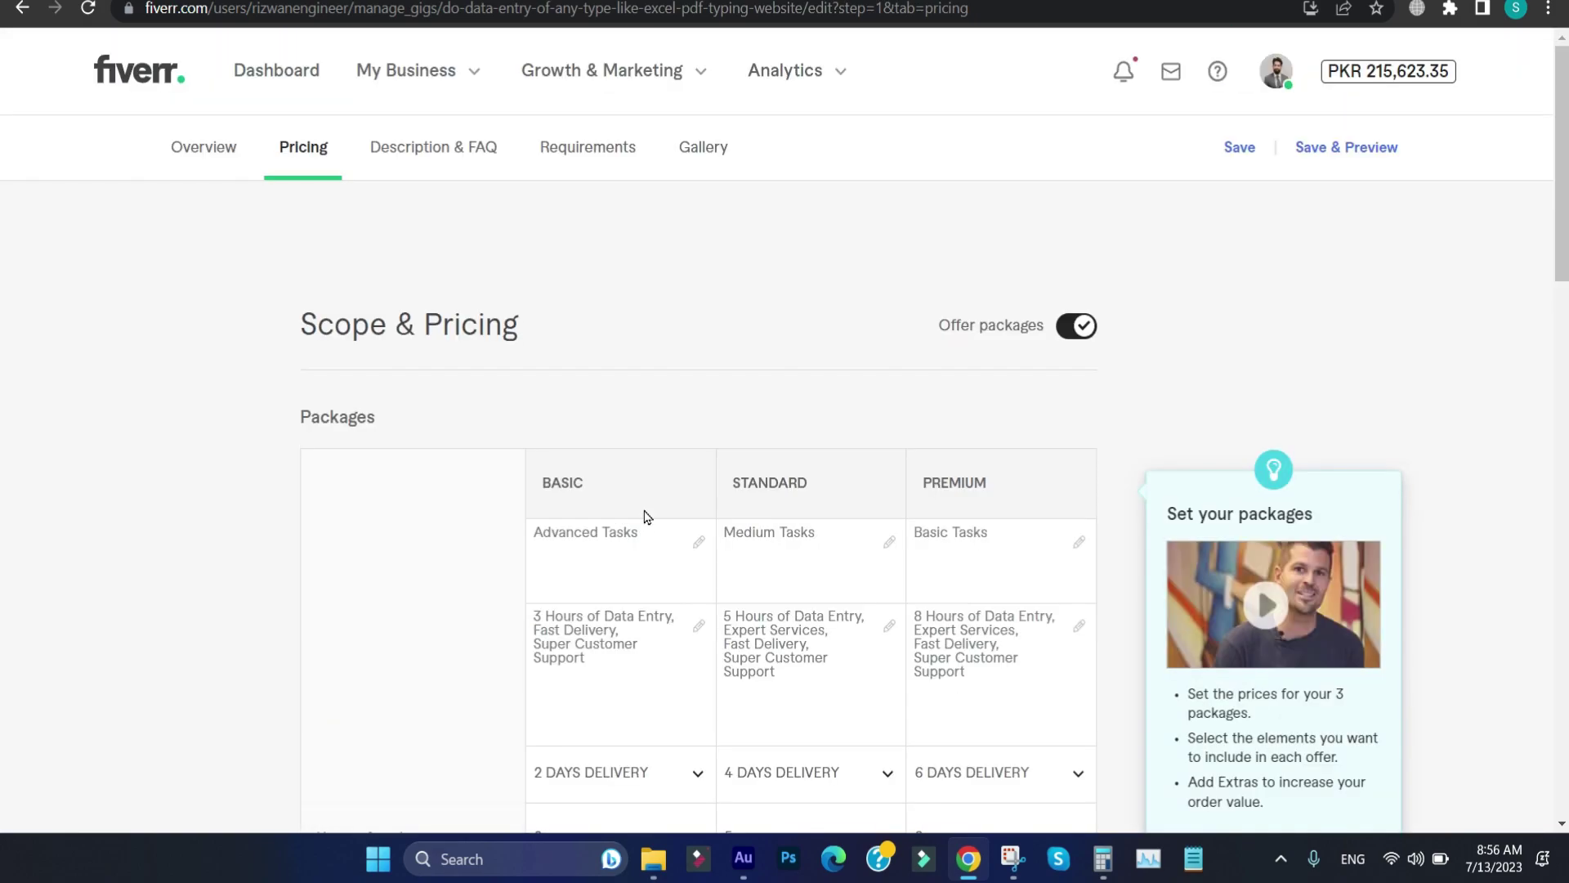
{"action": "left_click", "coordinate": [228, 160]}
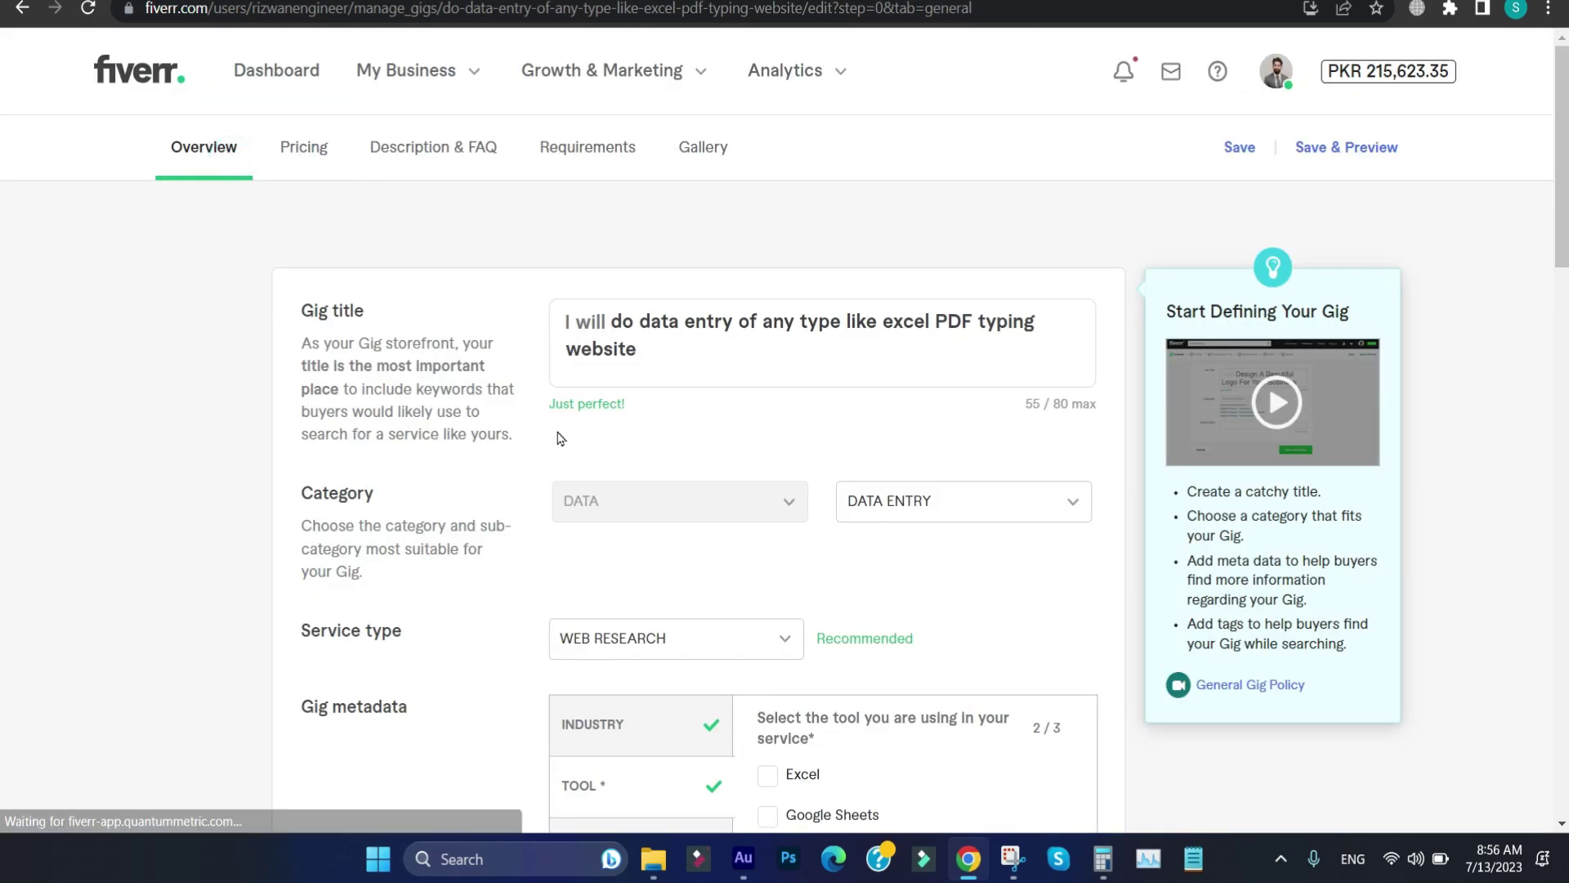
{"action": "left_click", "coordinate": [317, 155]}
{"action": "scroll", "coordinate": [721, 473], "scroll_direction": "down", "scroll_amount": 10}
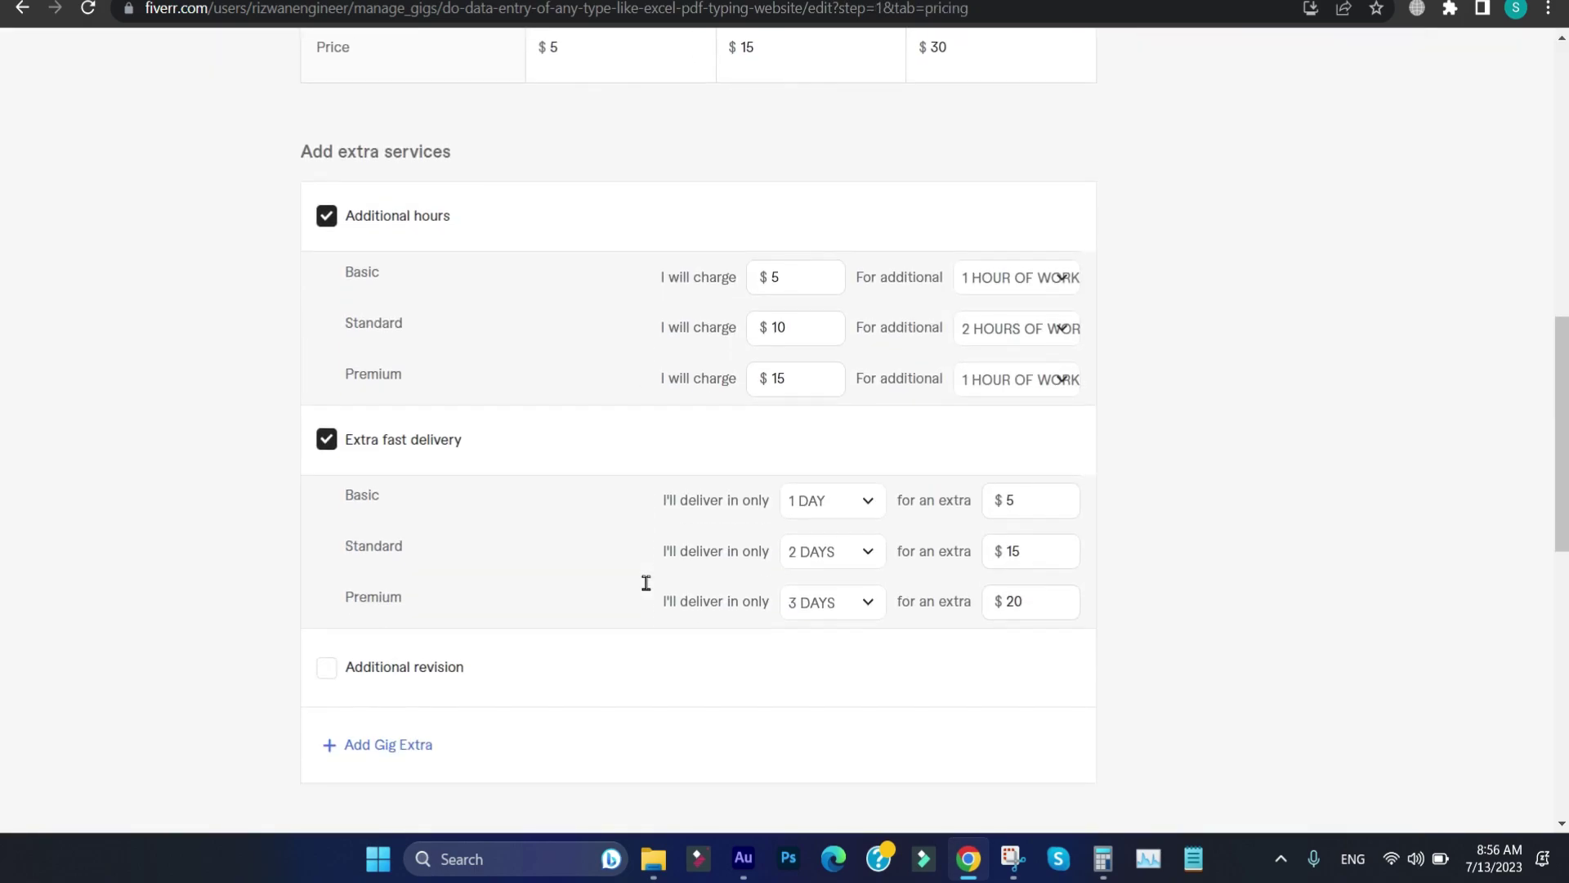
{"action": "scroll", "coordinate": [645, 589], "scroll_direction": "up", "scroll_amount": 1}
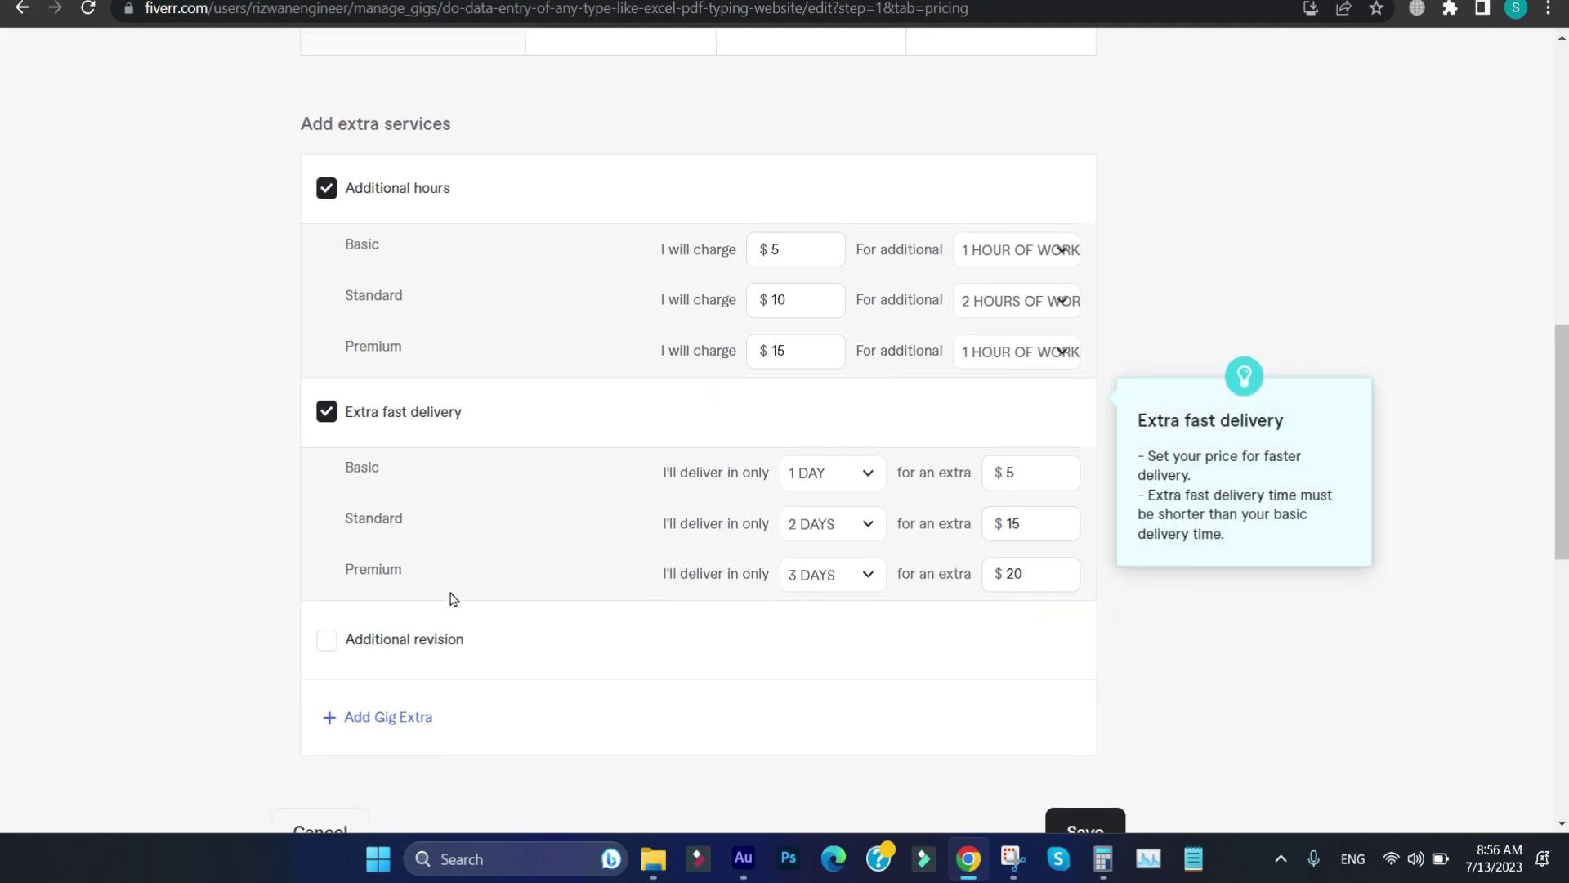
- Add a custom gig extra titled "work" below the Additional revision option of the data entry gig
{"action": "scroll", "coordinate": [367, 739], "scroll_direction": "up", "scroll_amount": 5, "text": "ctrl"}
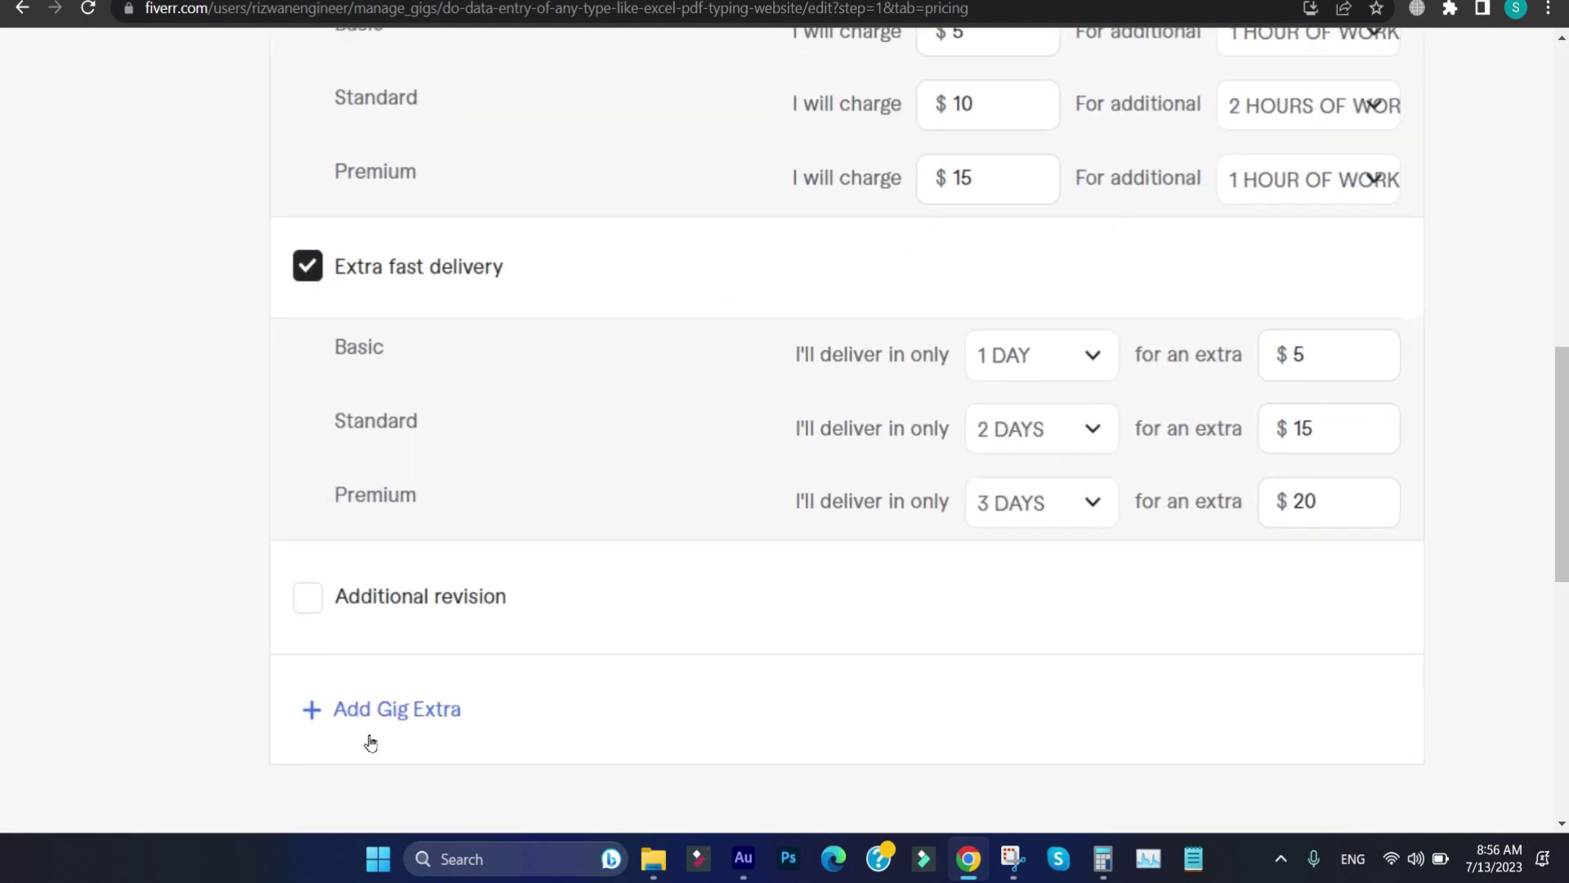
{"action": "scroll", "coordinate": [442, 733], "scroll_direction": "down", "scroll_amount": 5, "text": "ctrl"}
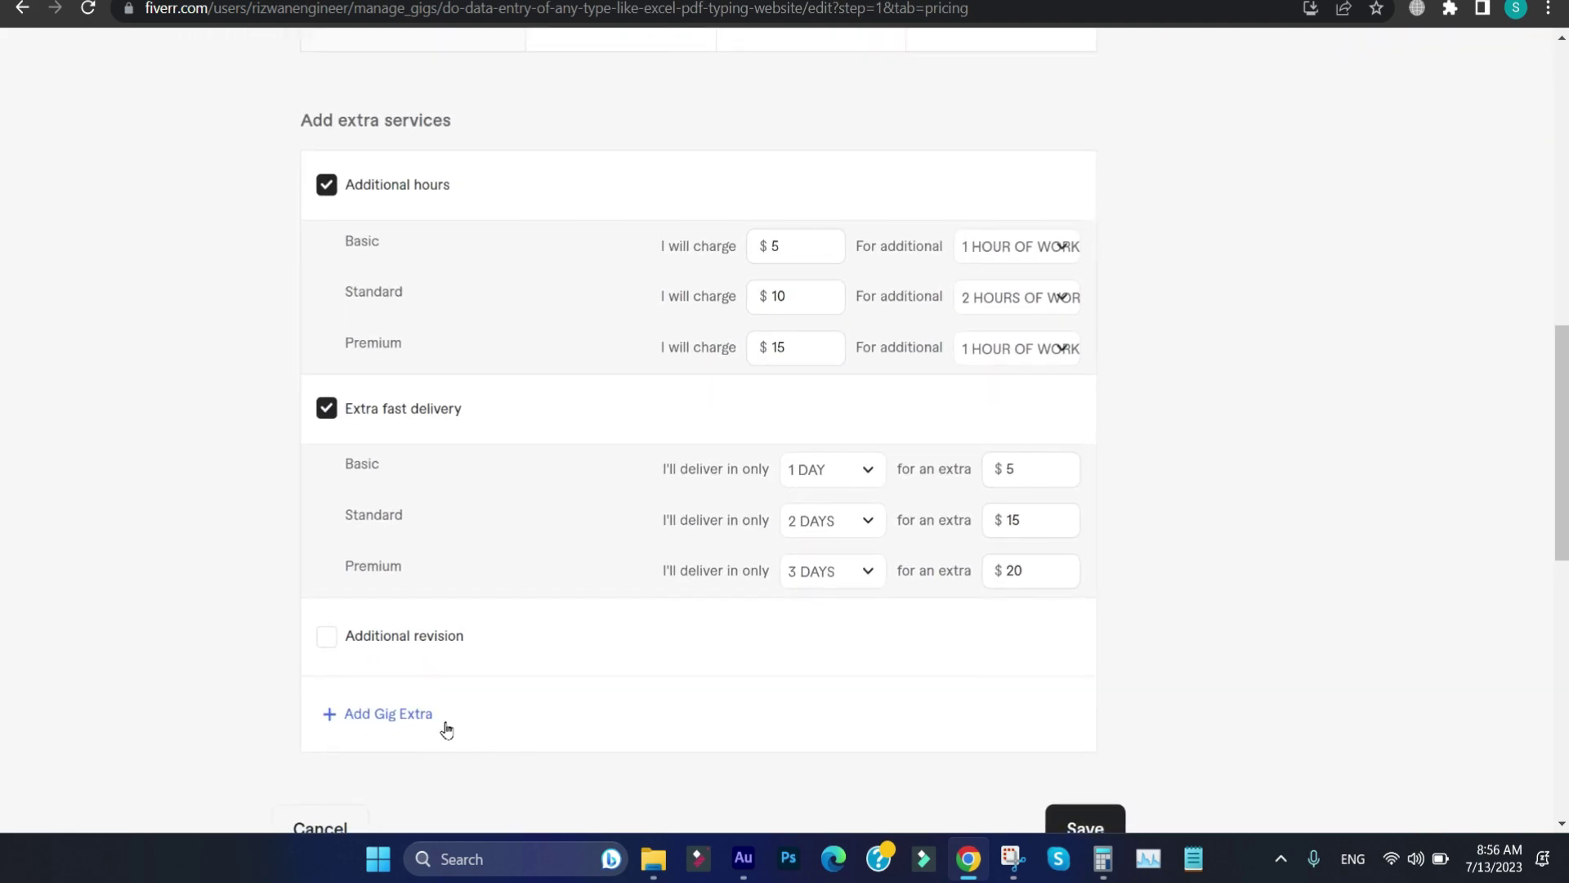
{"action": "left_click", "coordinate": [396, 726]}
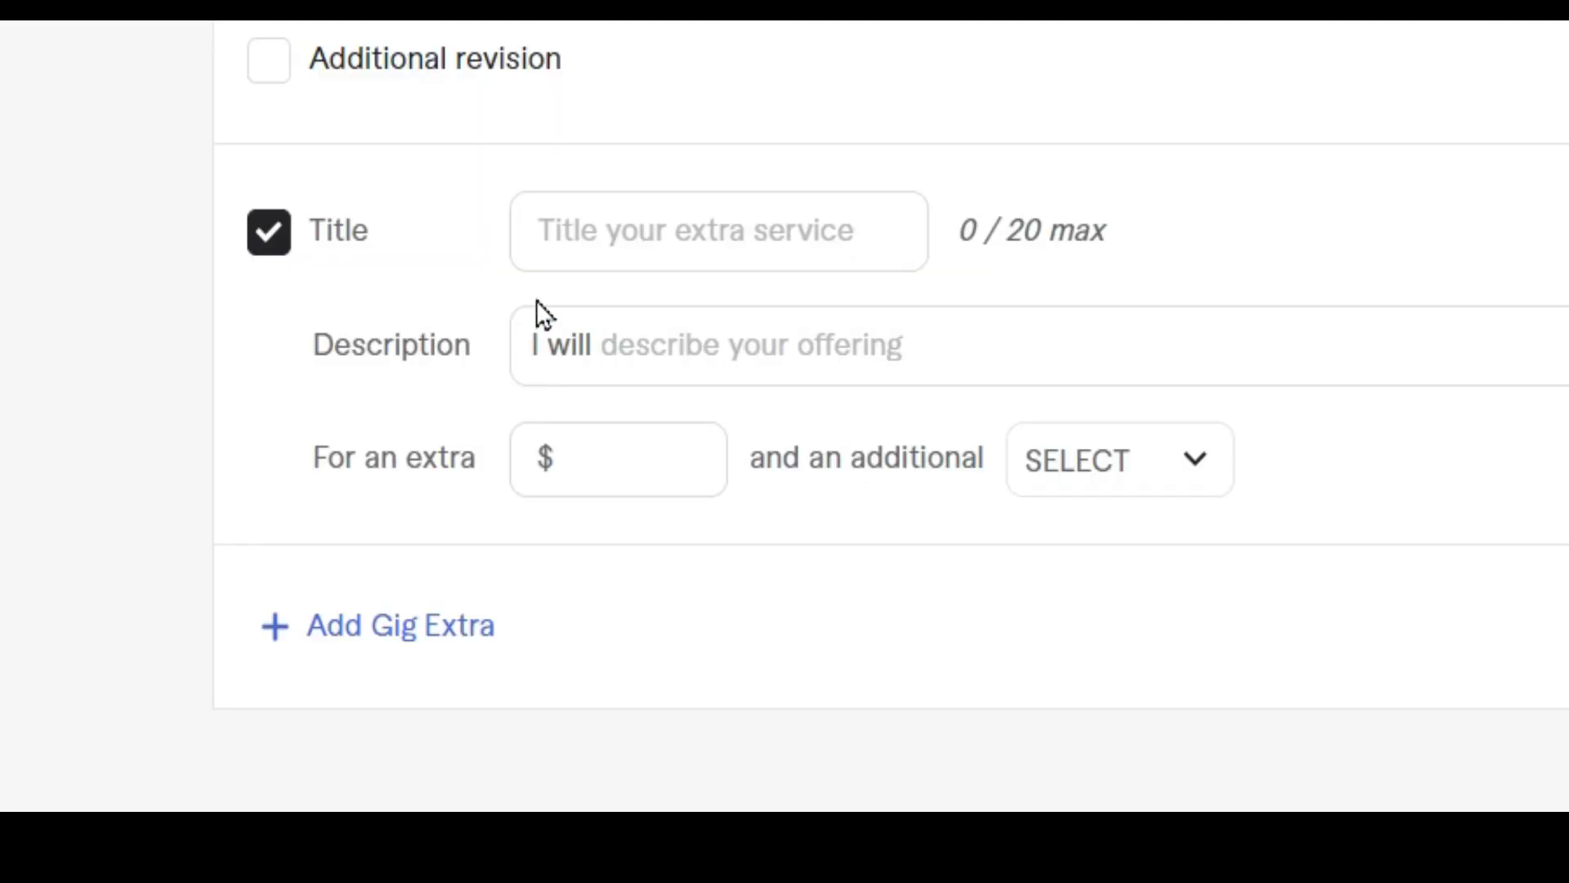
{"action": "left_click", "coordinate": [613, 235]}
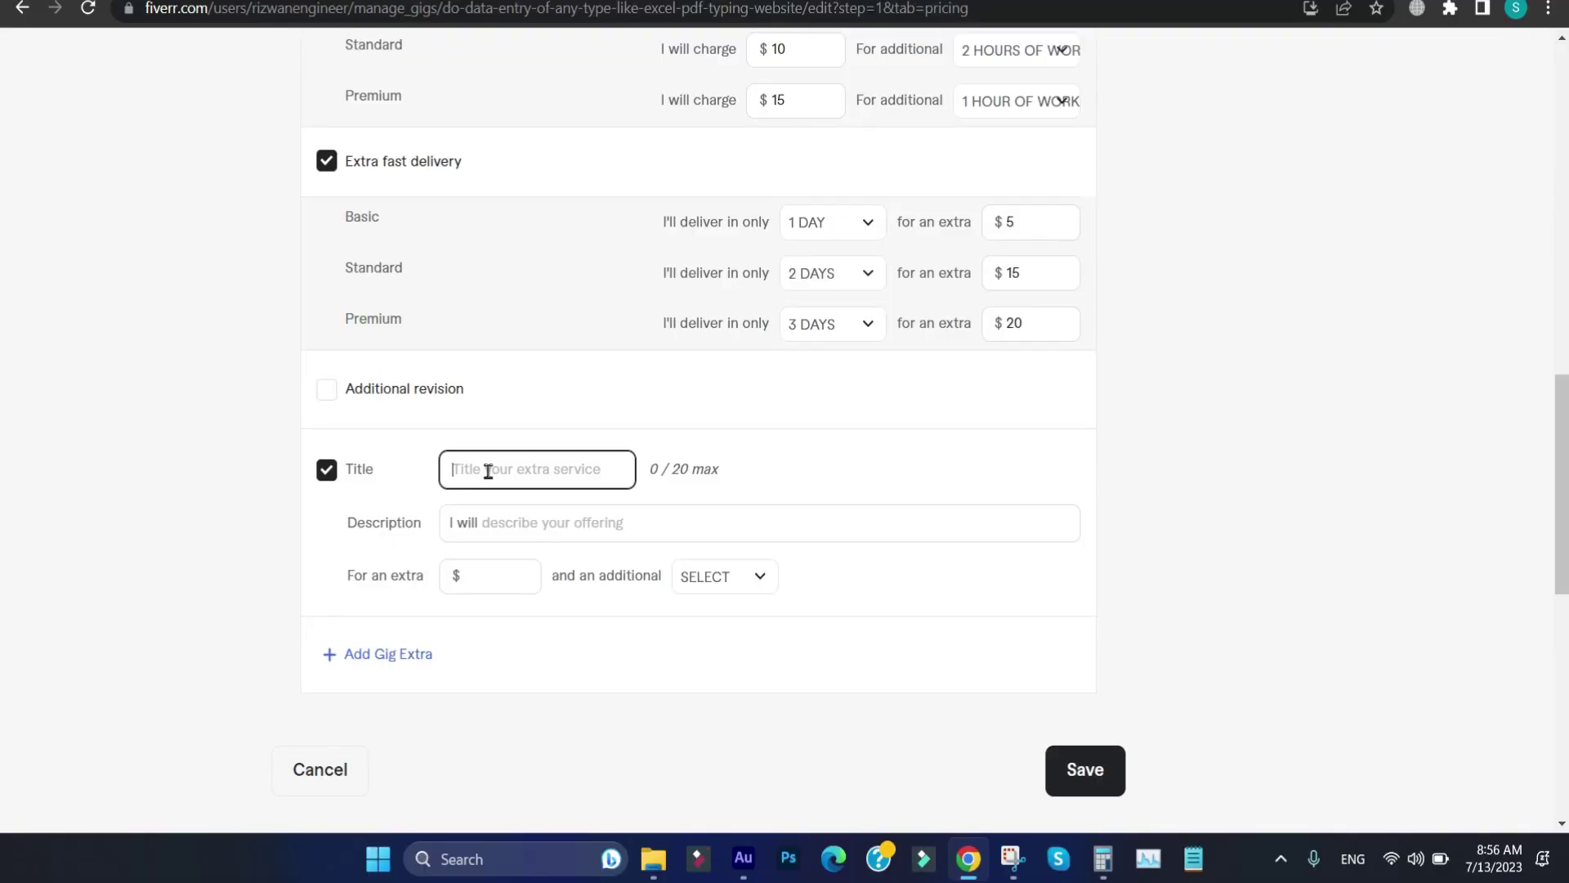
{"action": "type", "text": "work"}
{"action": "left_click", "coordinate": [558, 508]}
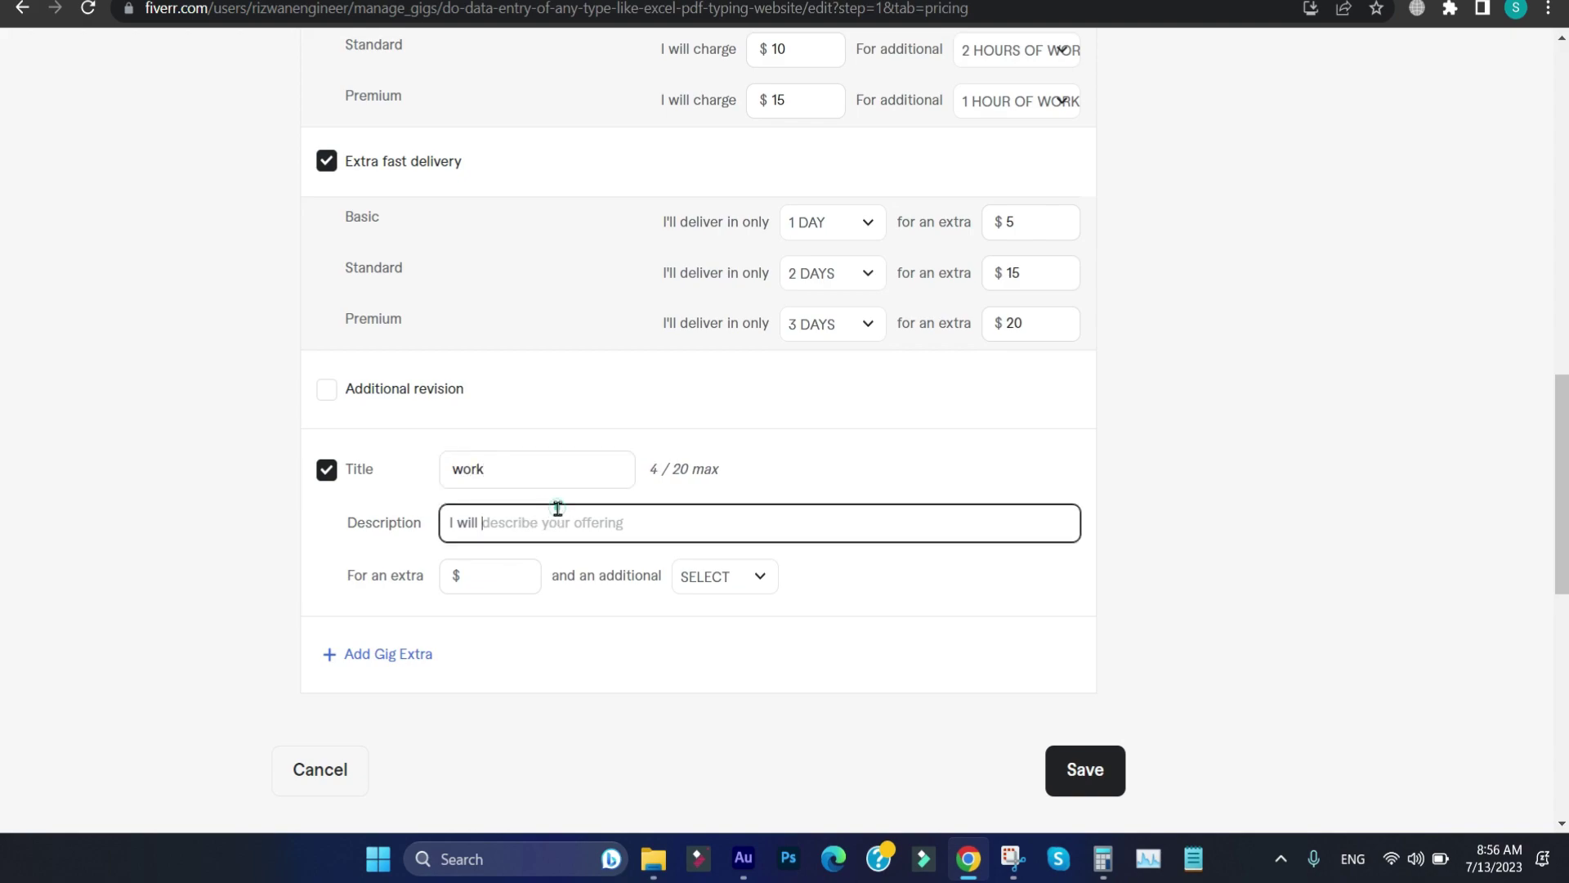
- Price the custom "work" extra at $30 with 1 additional day of delivery
{"action": "left_click", "coordinate": [524, 572]}
{"action": "left_click", "coordinate": [524, 572]}
{"action": "left_click", "coordinate": [524, 572]}
{"action": "left_click", "coordinate": [524, 572]}
{"action": "left_click", "coordinate": [524, 572]}
{"action": "left_click", "coordinate": [524, 574]}
{"action": "left_click", "coordinate": [729, 579]}
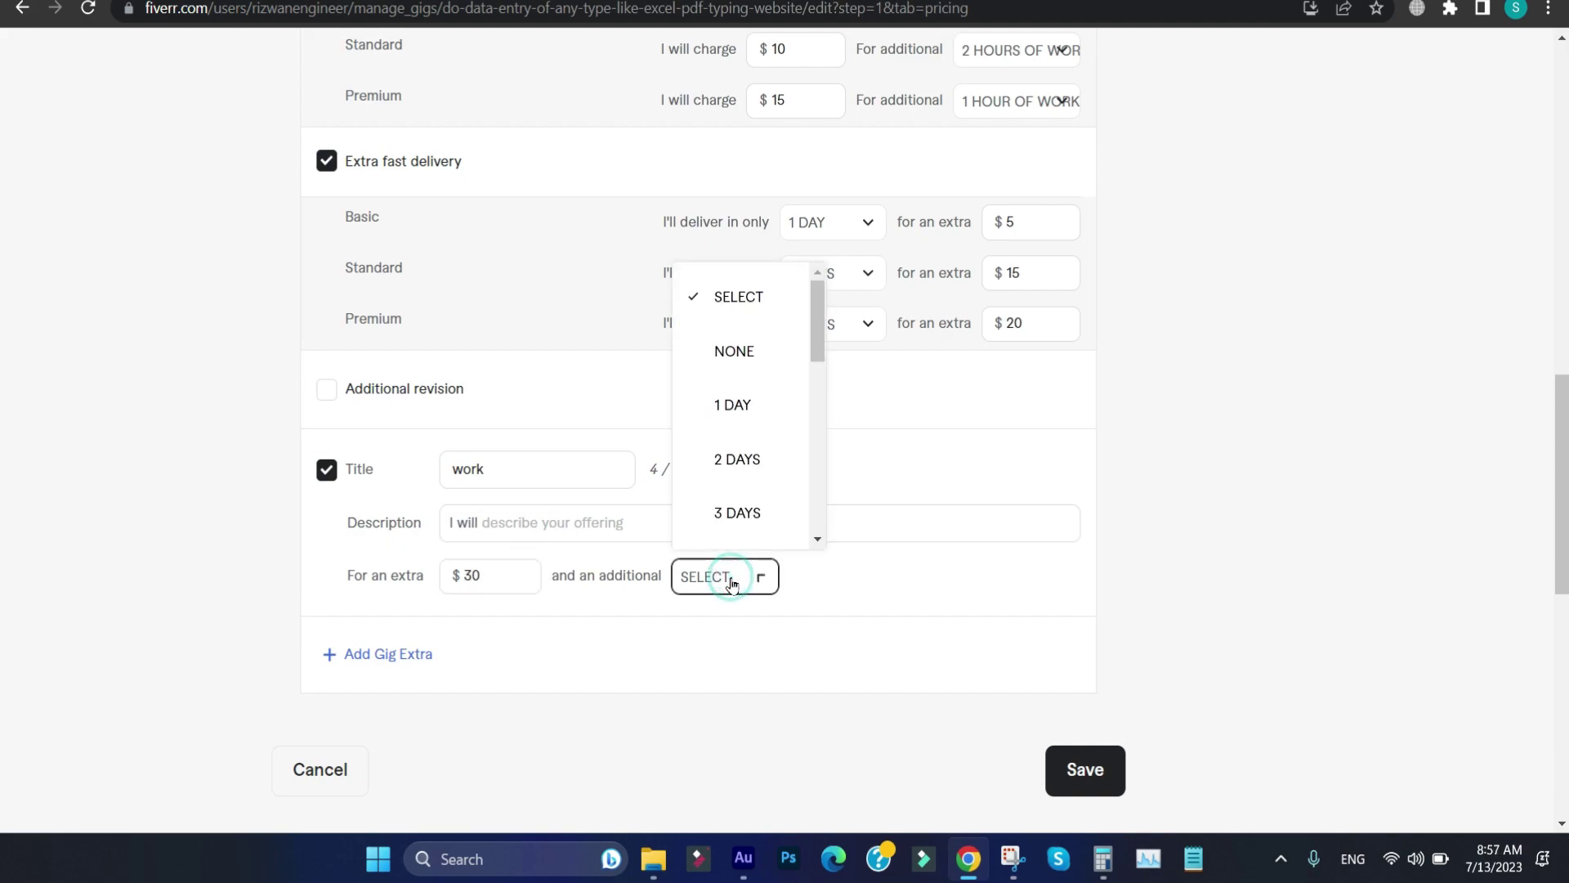
{"action": "left_click", "coordinate": [751, 398]}
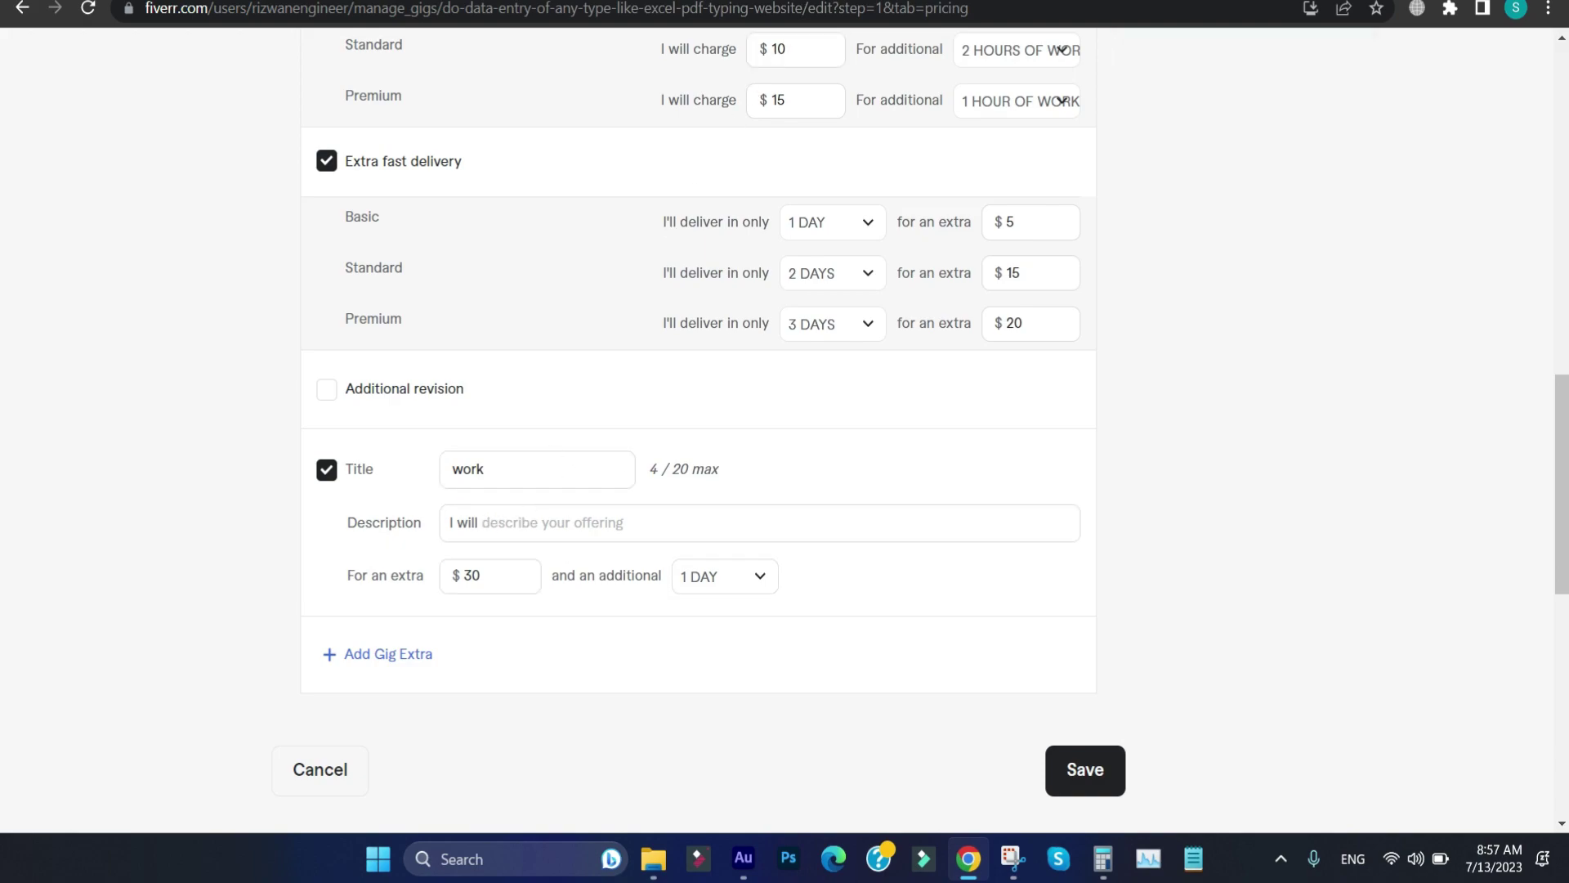
{"action": "left_click", "coordinate": [915, 2]}
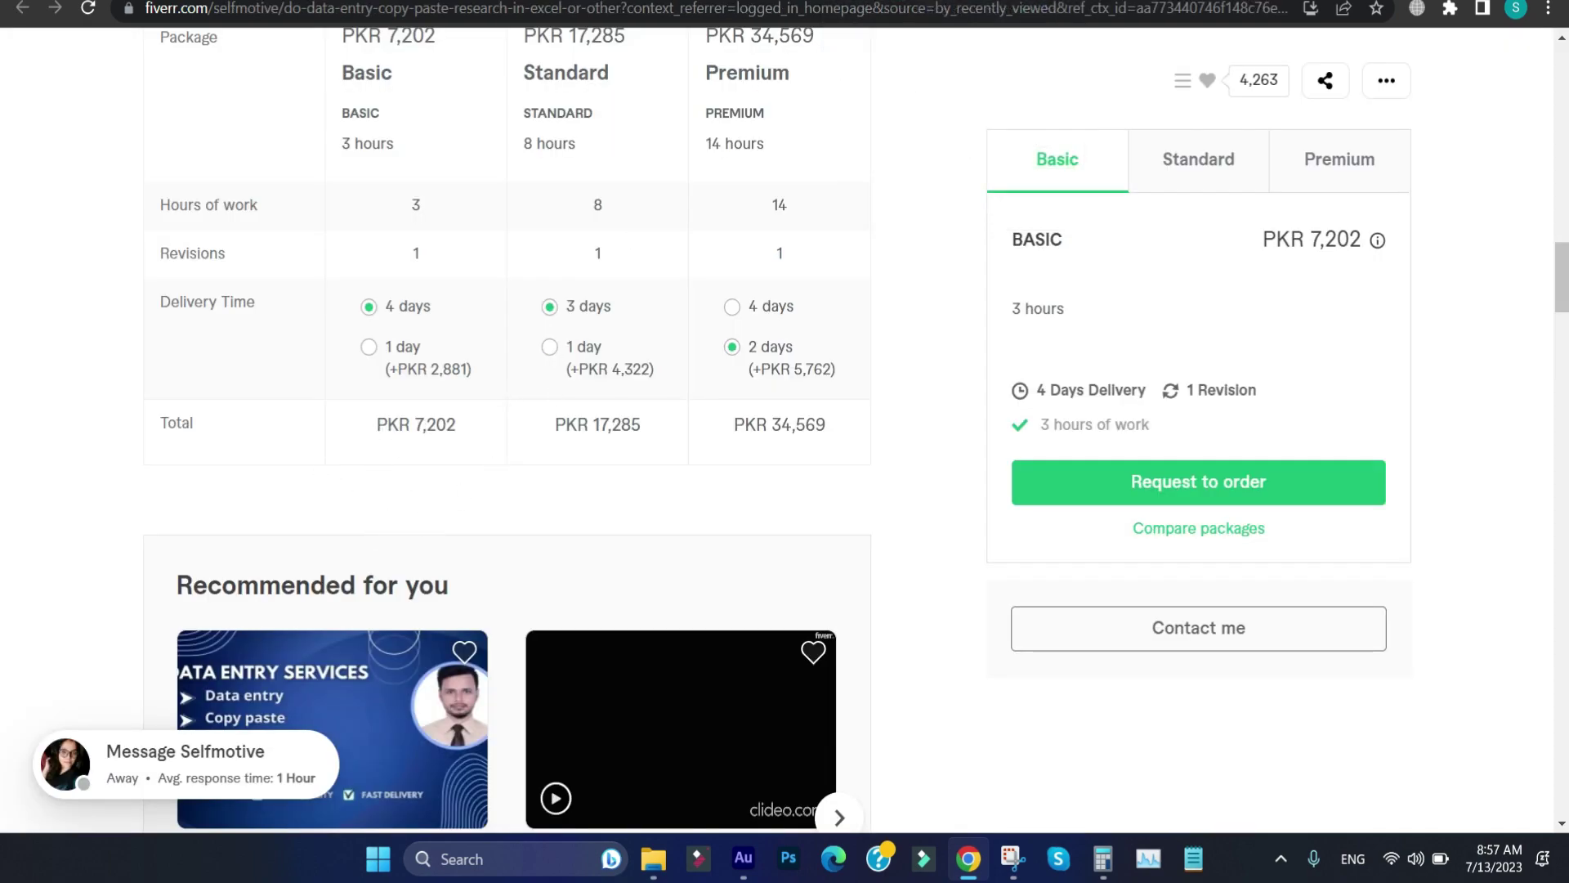
{"action": "key", "text": "ctrl+Tab"}
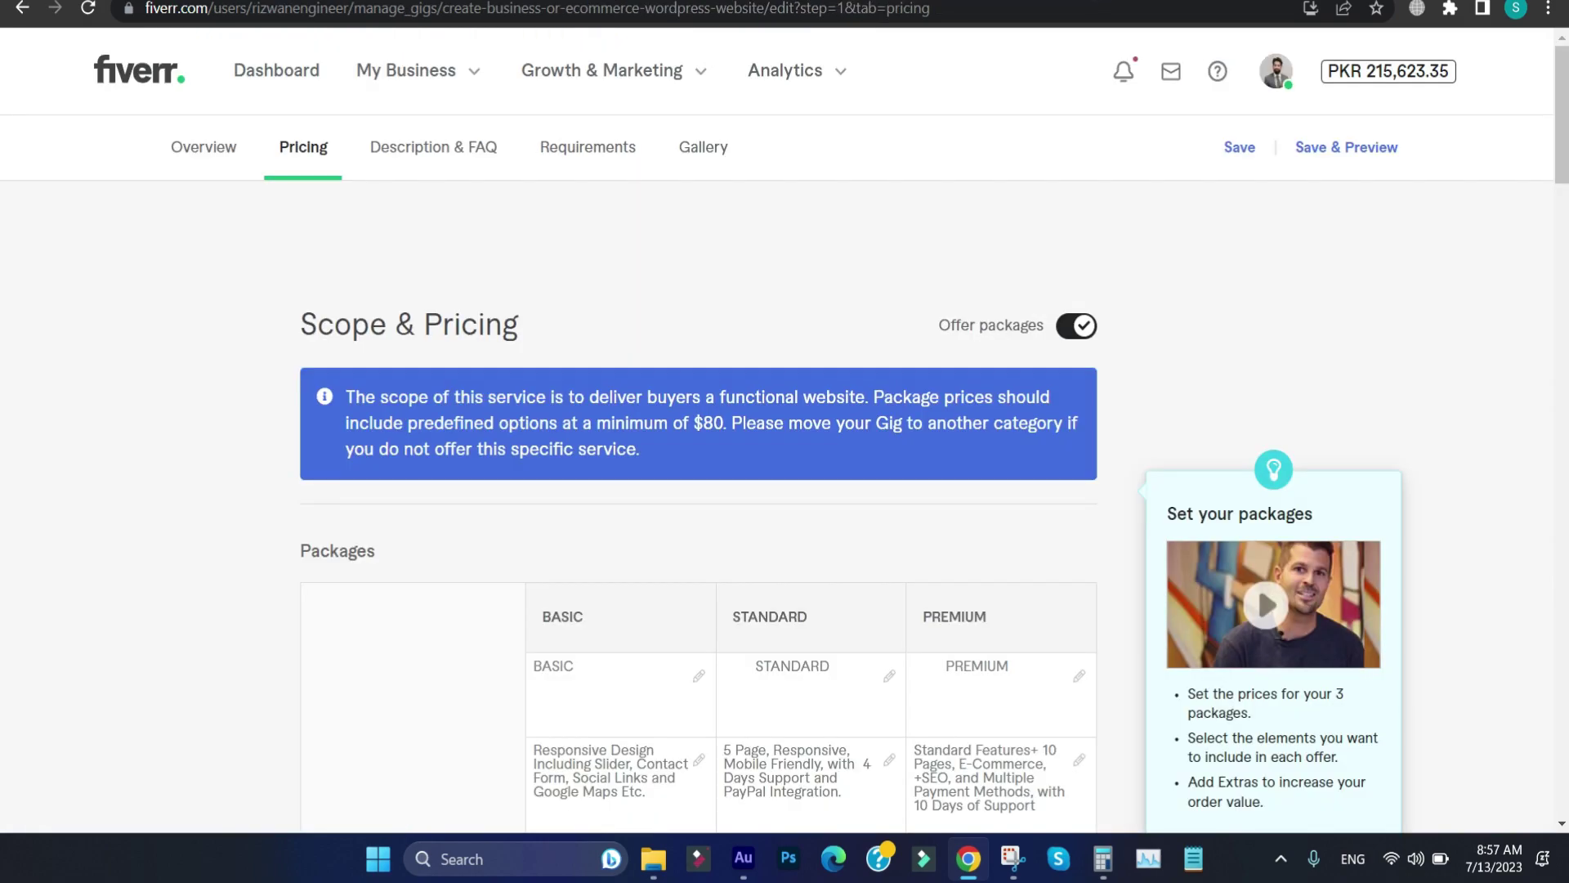
{"action": "key", "text": "ctrl+Tab"}
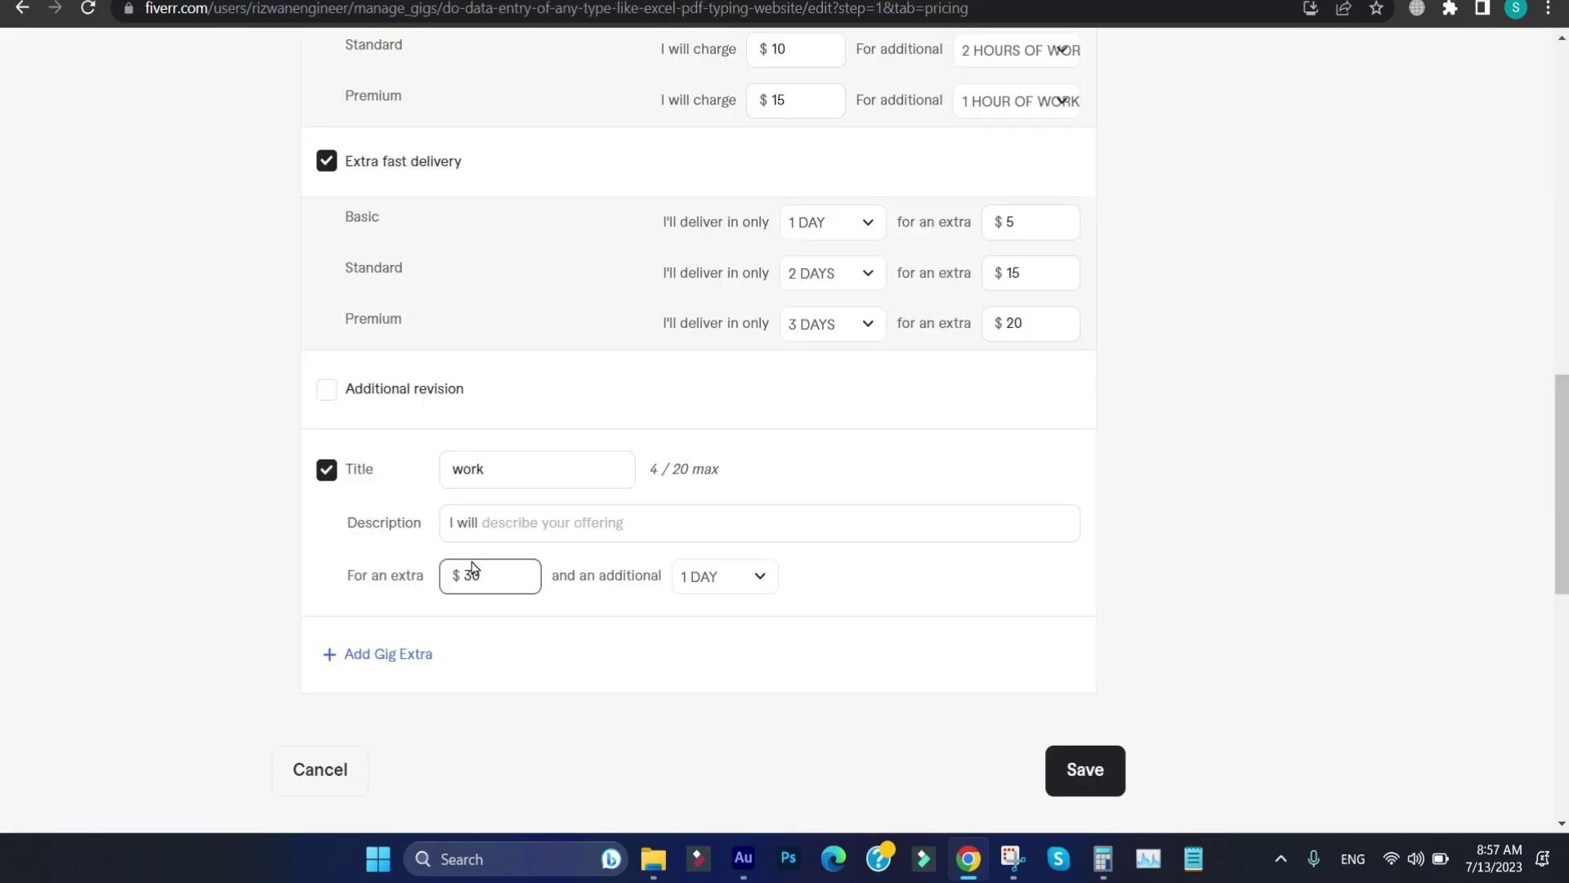
- Add a second, blank custom extra to the data entry gig and save the gig's pricing
{"action": "mouse_move", "coordinate": [825, 171]}
{"action": "scroll", "coordinate": [508, 572], "scroll_direction": "down", "scroll_amount": 1}
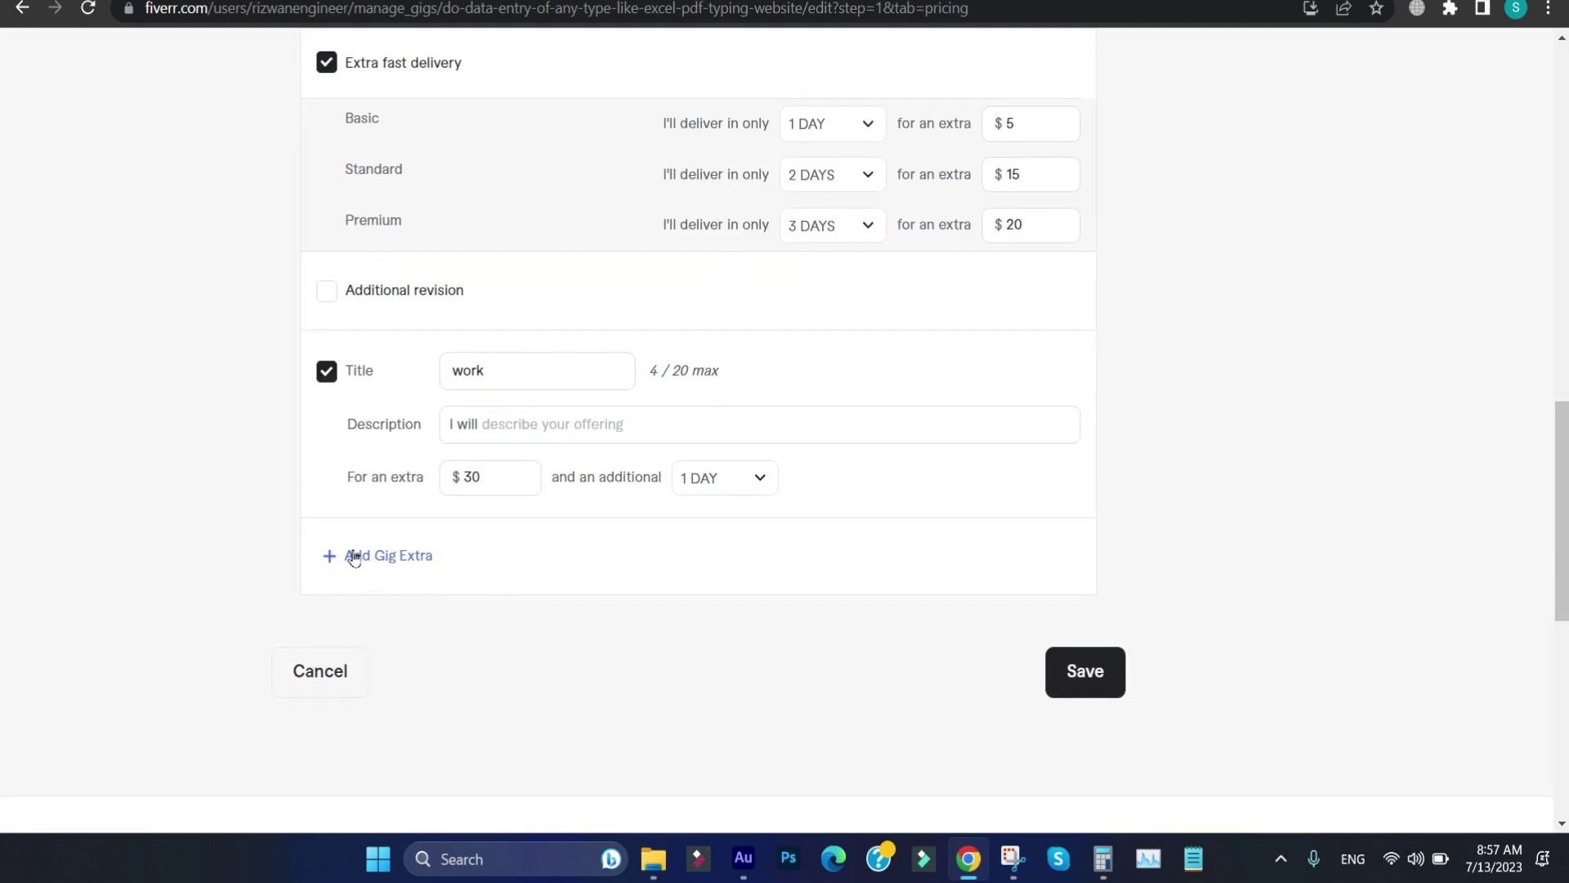
{"action": "left_click", "coordinate": [354, 557]}
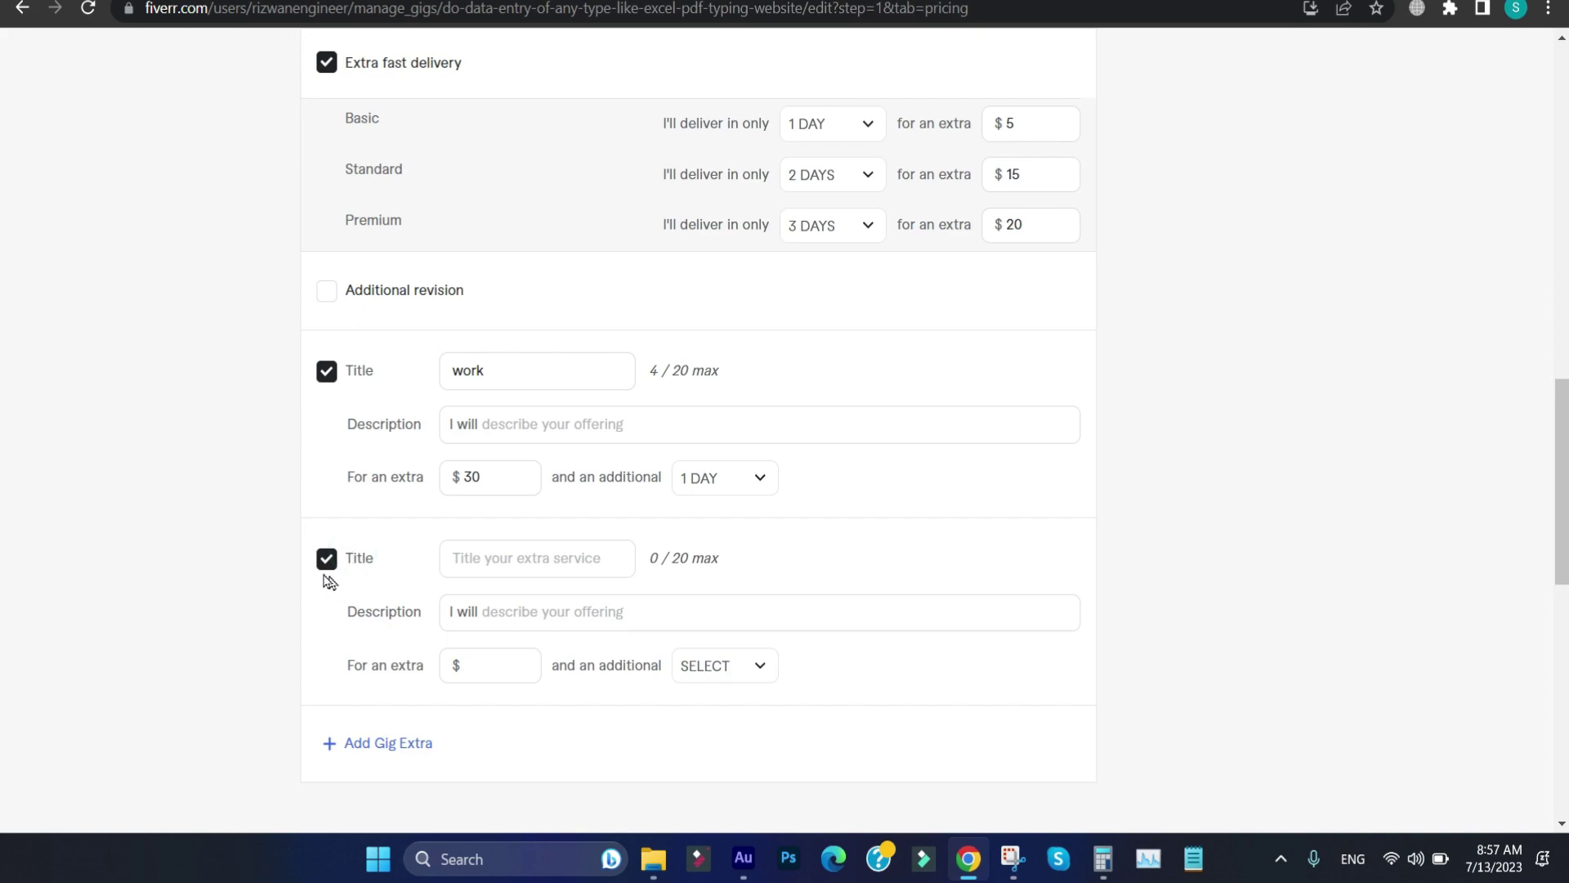
{"action": "scroll", "coordinate": [608, 601], "scroll_direction": "down", "scroll_amount": 1}
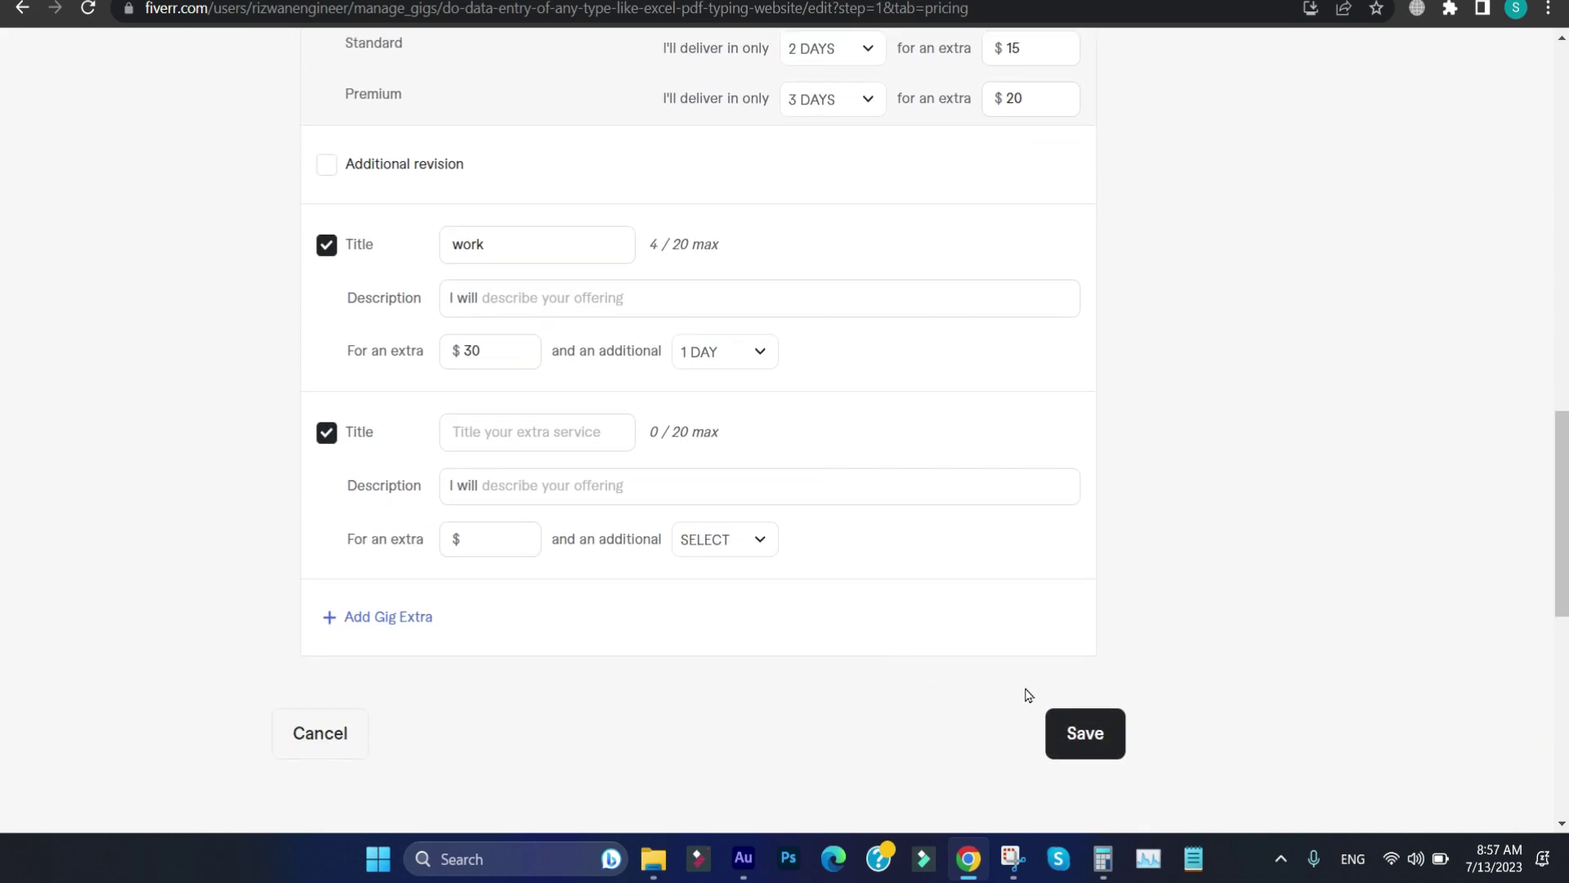
{"action": "left_click", "coordinate": [1088, 735]}
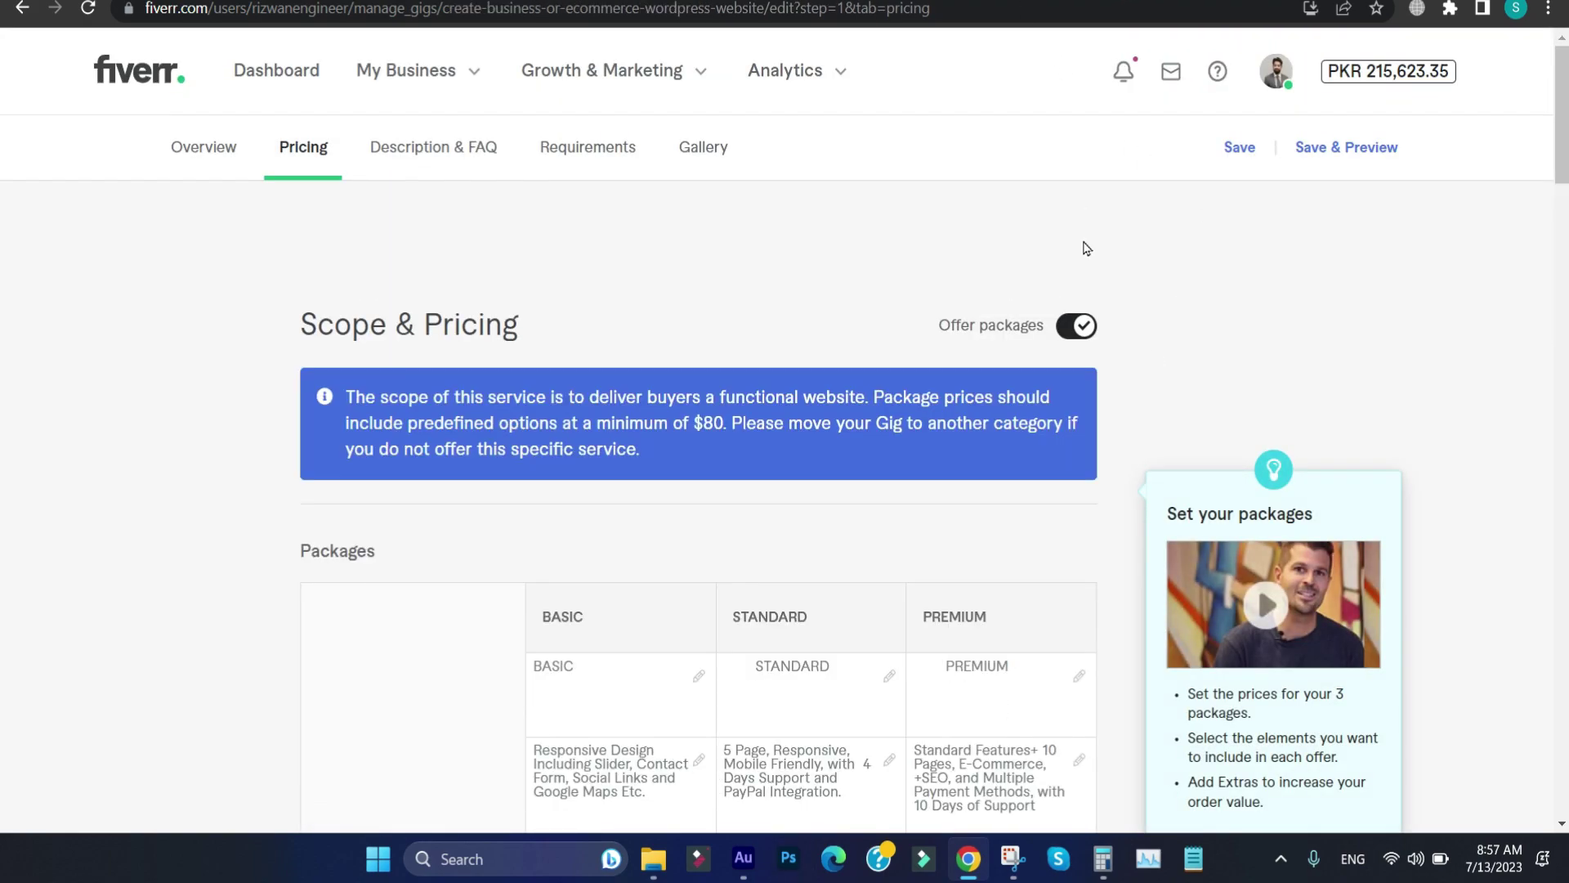
- Save the pricing changes of the WordPress website gig
{"action": "left_click", "coordinate": [1239, 147]}
{"action": "scroll", "coordinate": [832, 509], "scroll_direction": "down", "scroll_amount": 10}
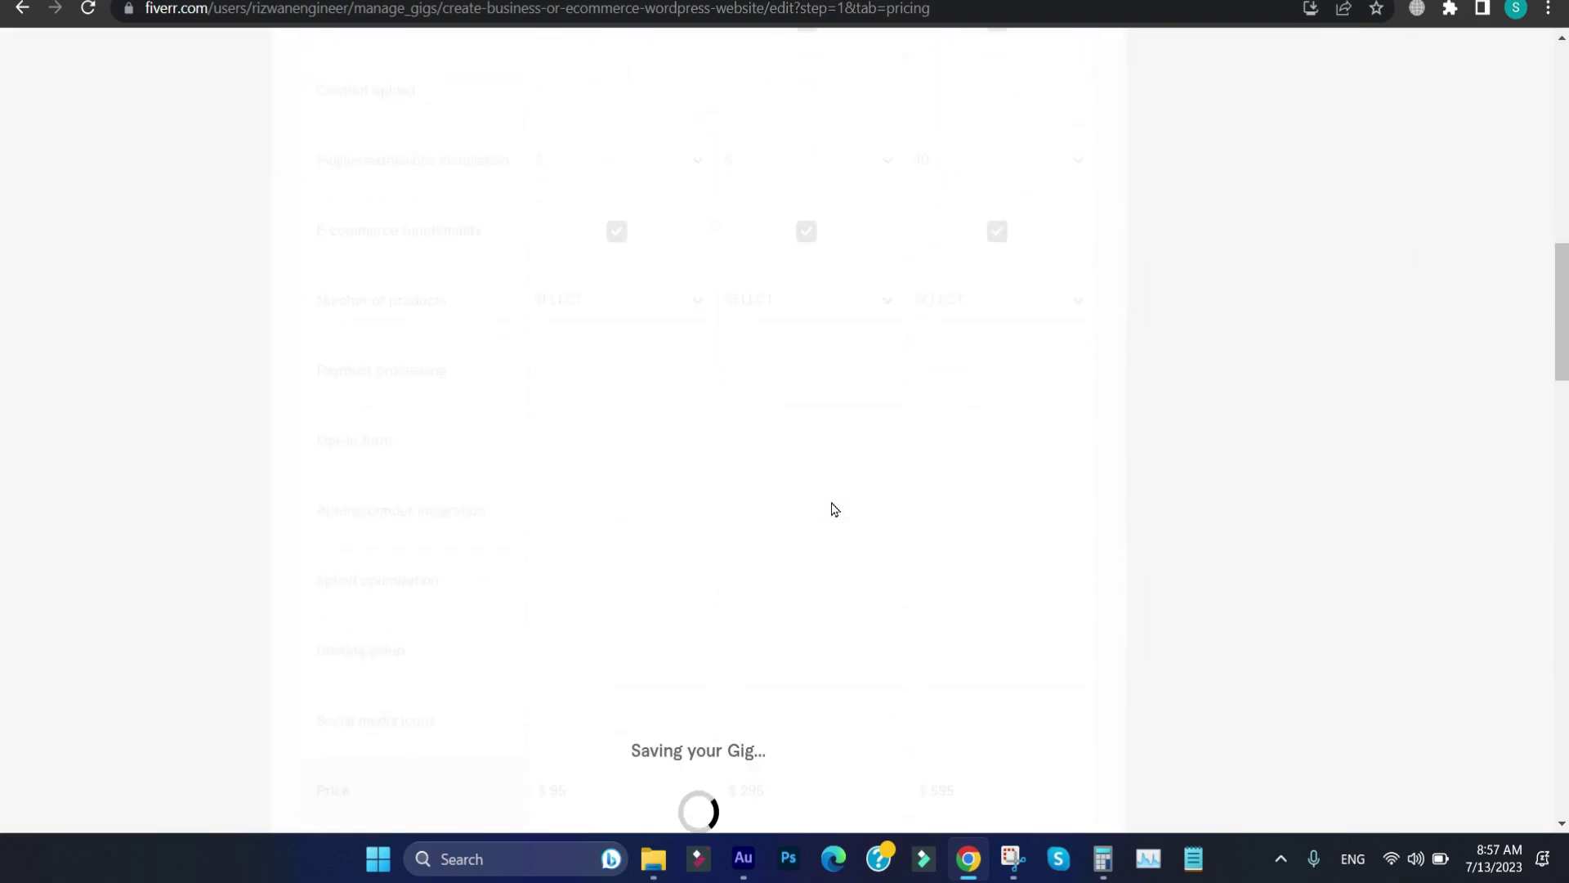
{"action": "scroll", "coordinate": [832, 508], "scroll_direction": "down", "scroll_amount": 2}
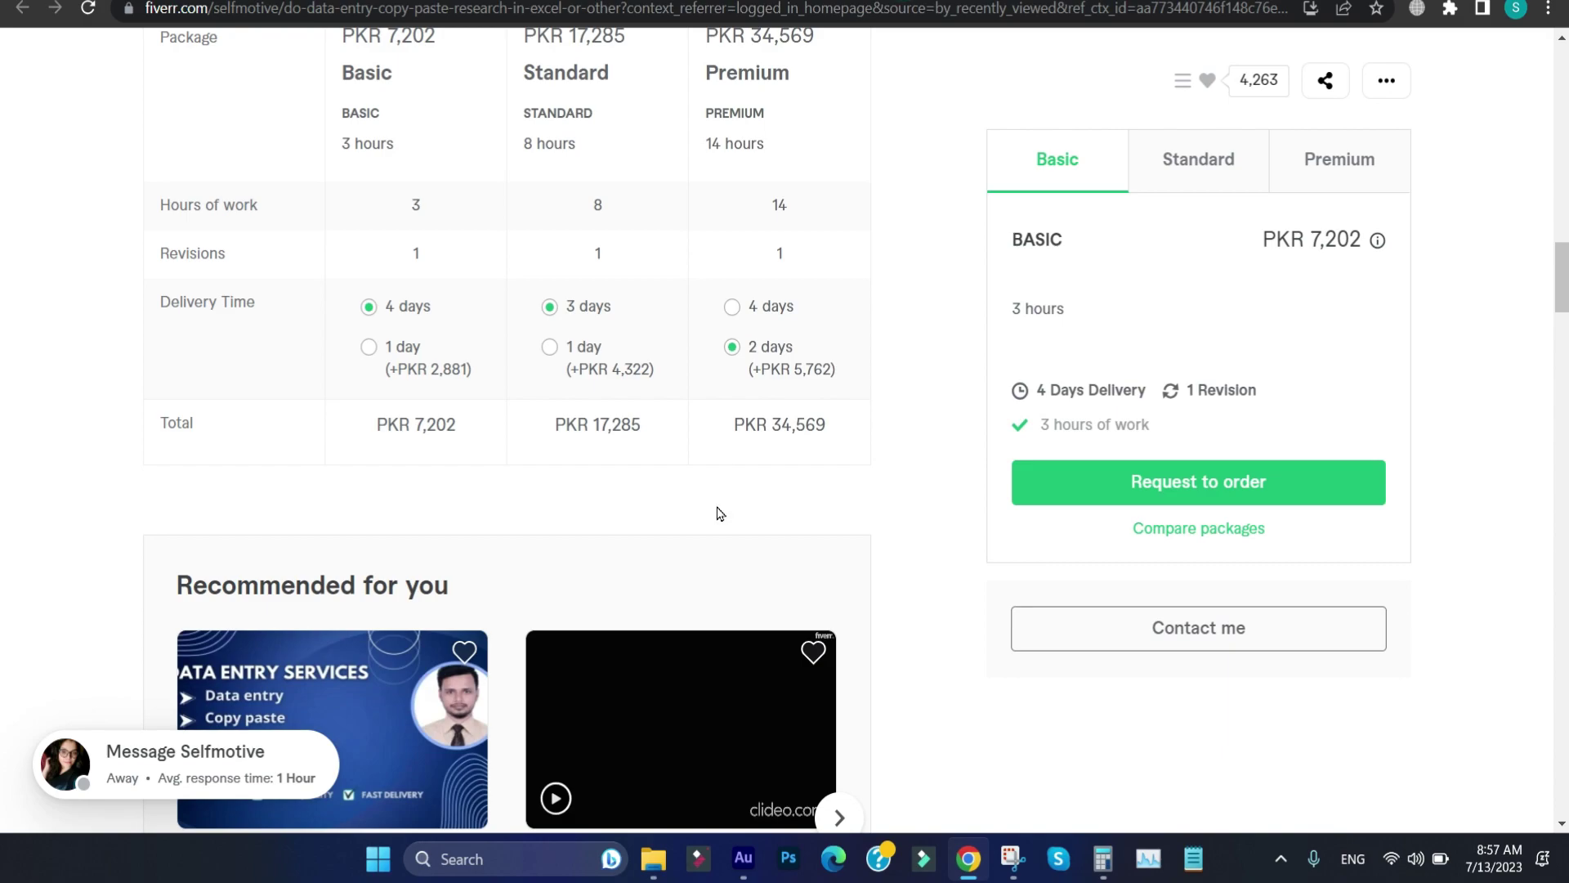
- Look over the other seller's data entry and copy paste gig, from its package comparison to its introduction
{"action": "scroll", "coordinate": [719, 513], "scroll_direction": "up", "scroll_amount": 1}
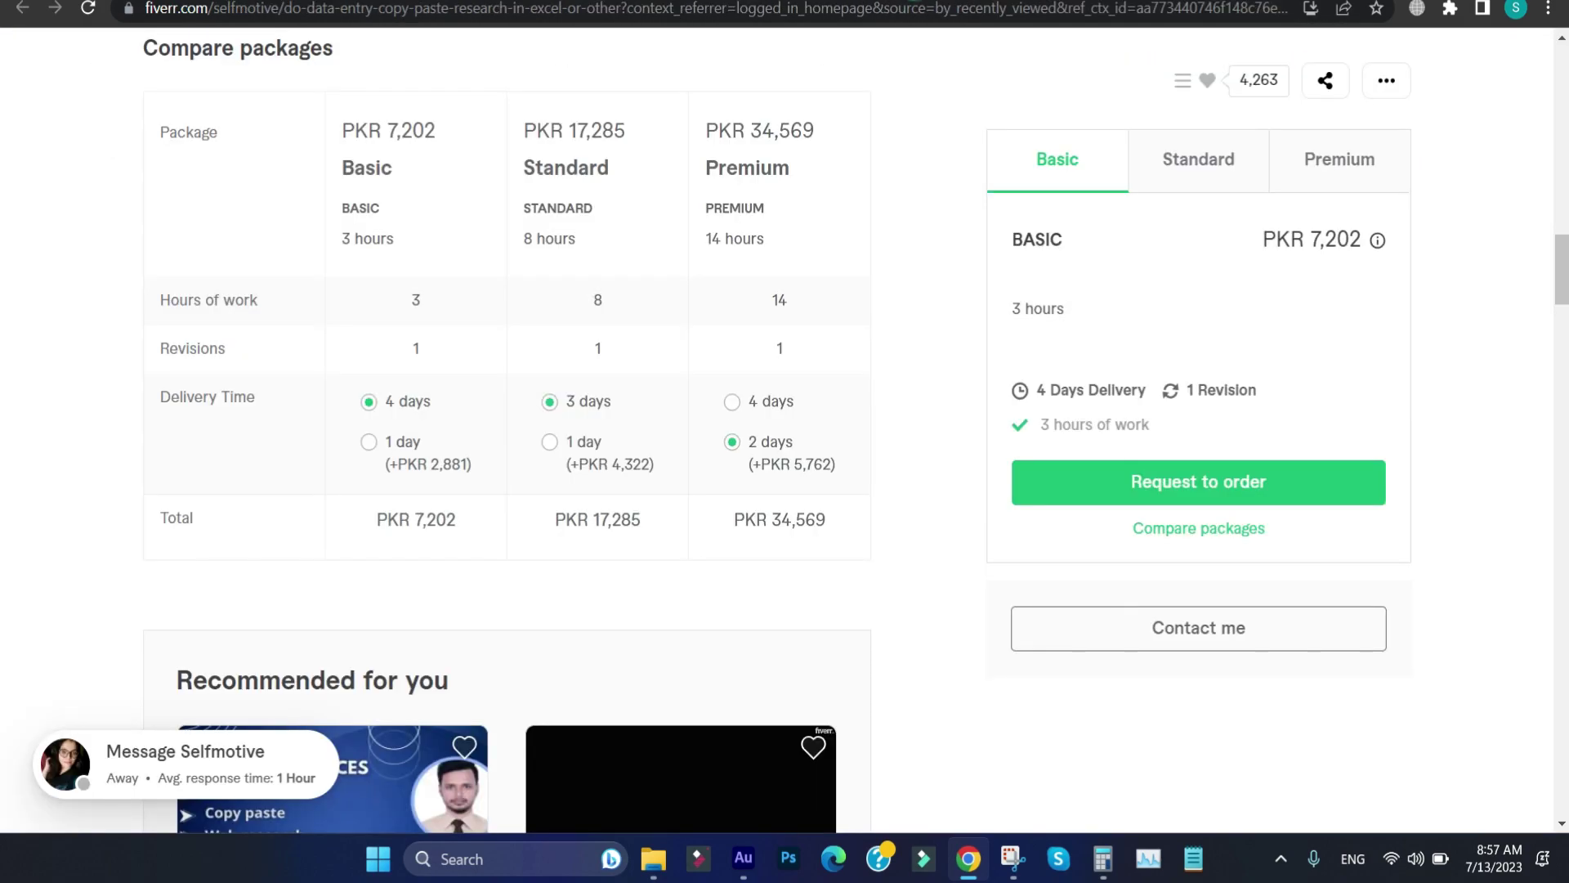
{"action": "scroll", "coordinate": [710, 467], "scroll_direction": "down", "scroll_amount": 5}
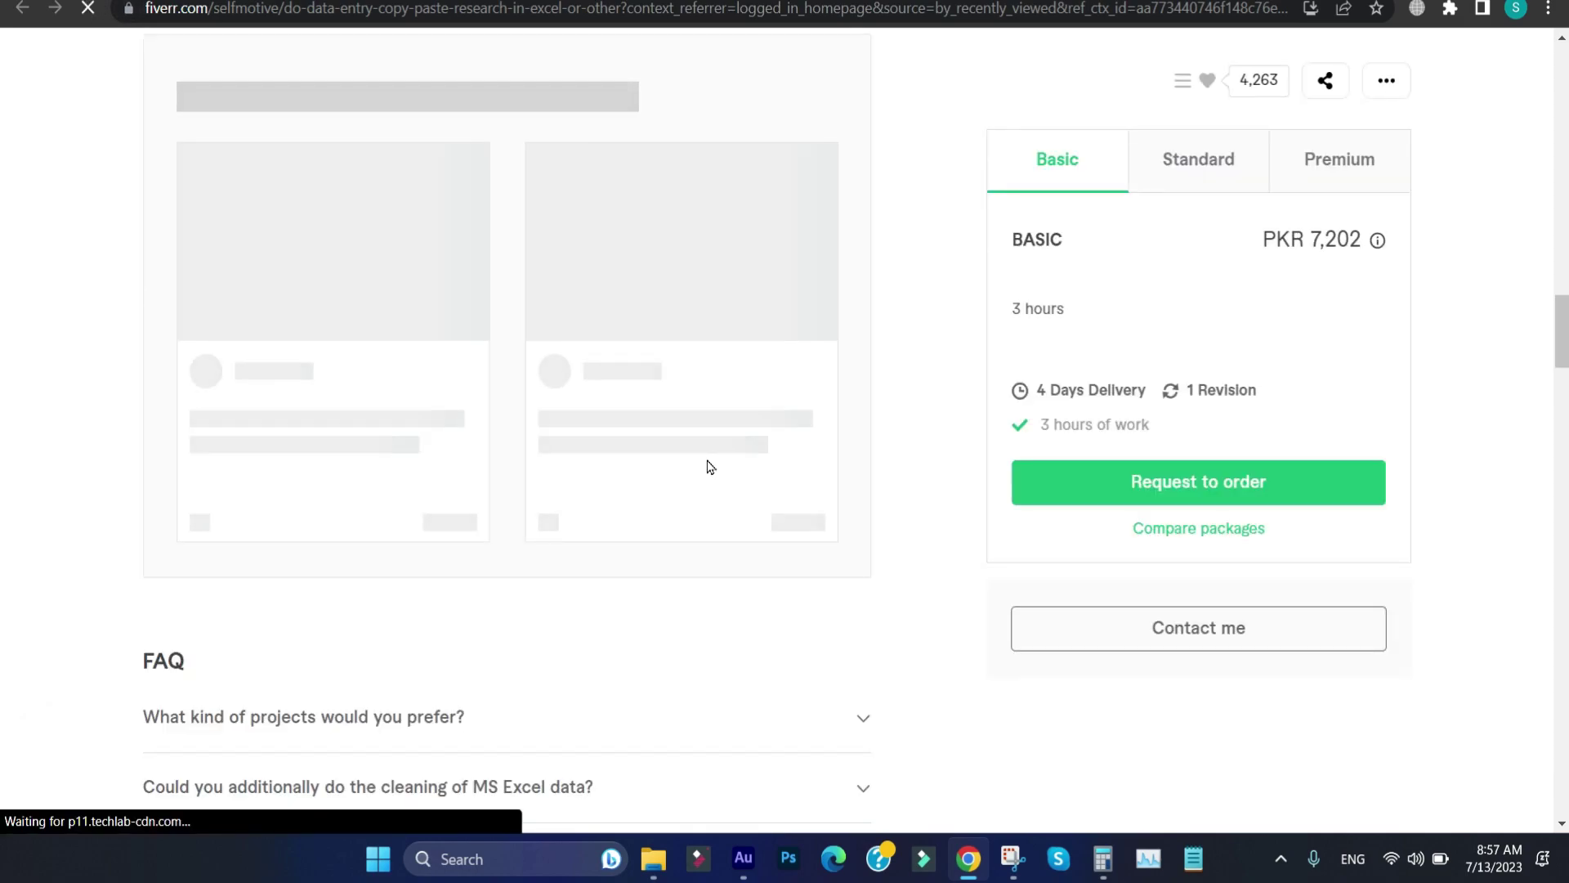
{"action": "scroll", "coordinate": [710, 466], "scroll_direction": "up", "scroll_amount": 7}
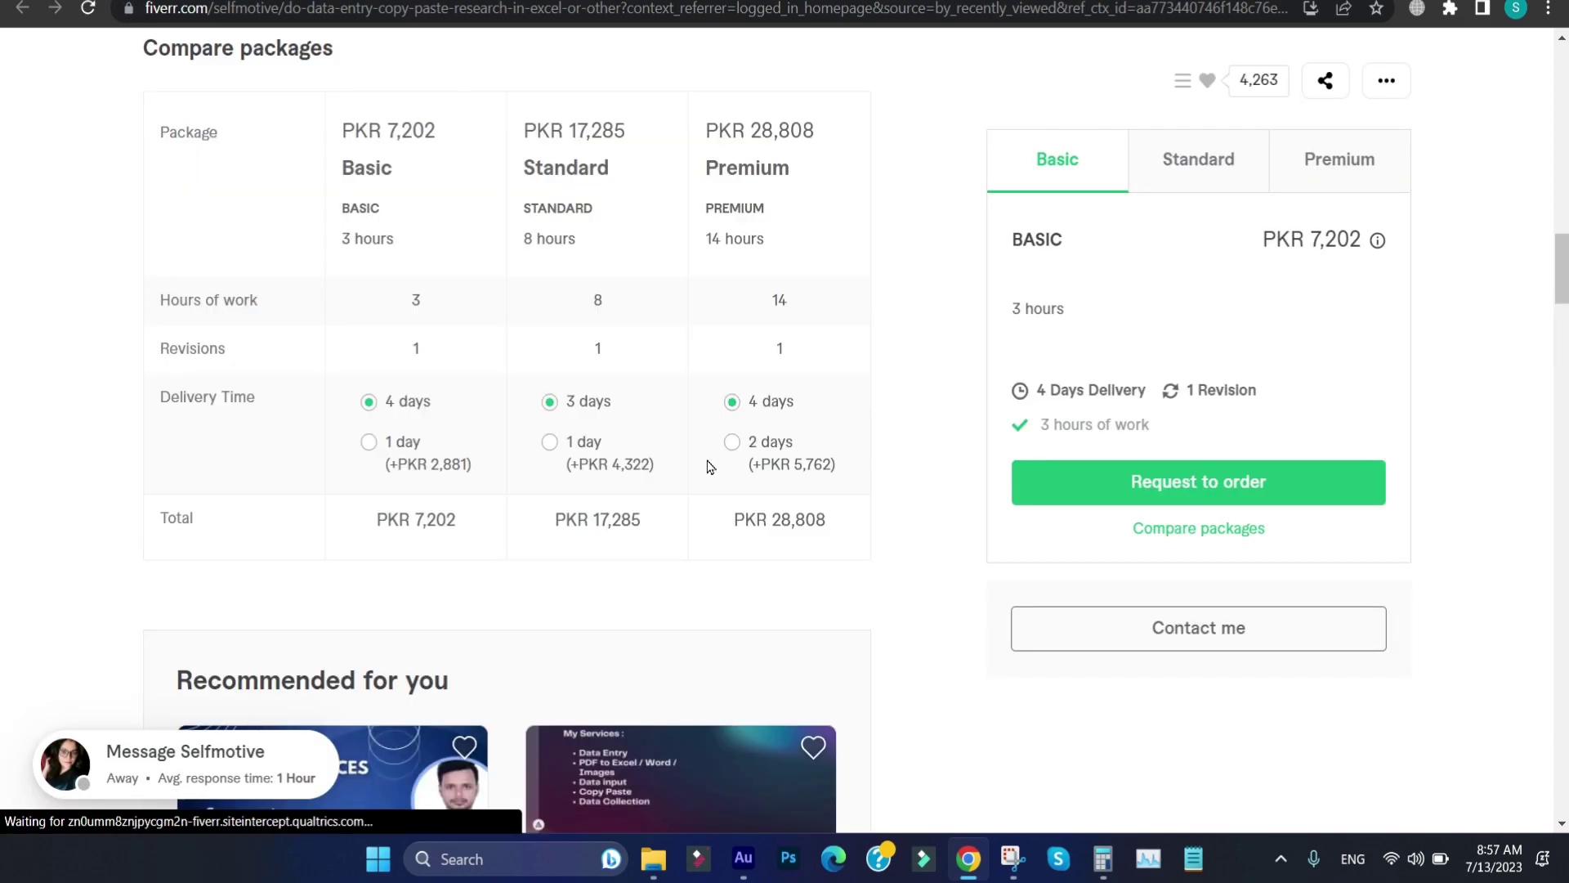
{"action": "scroll", "coordinate": [710, 467], "scroll_direction": "up", "scroll_amount": 15}
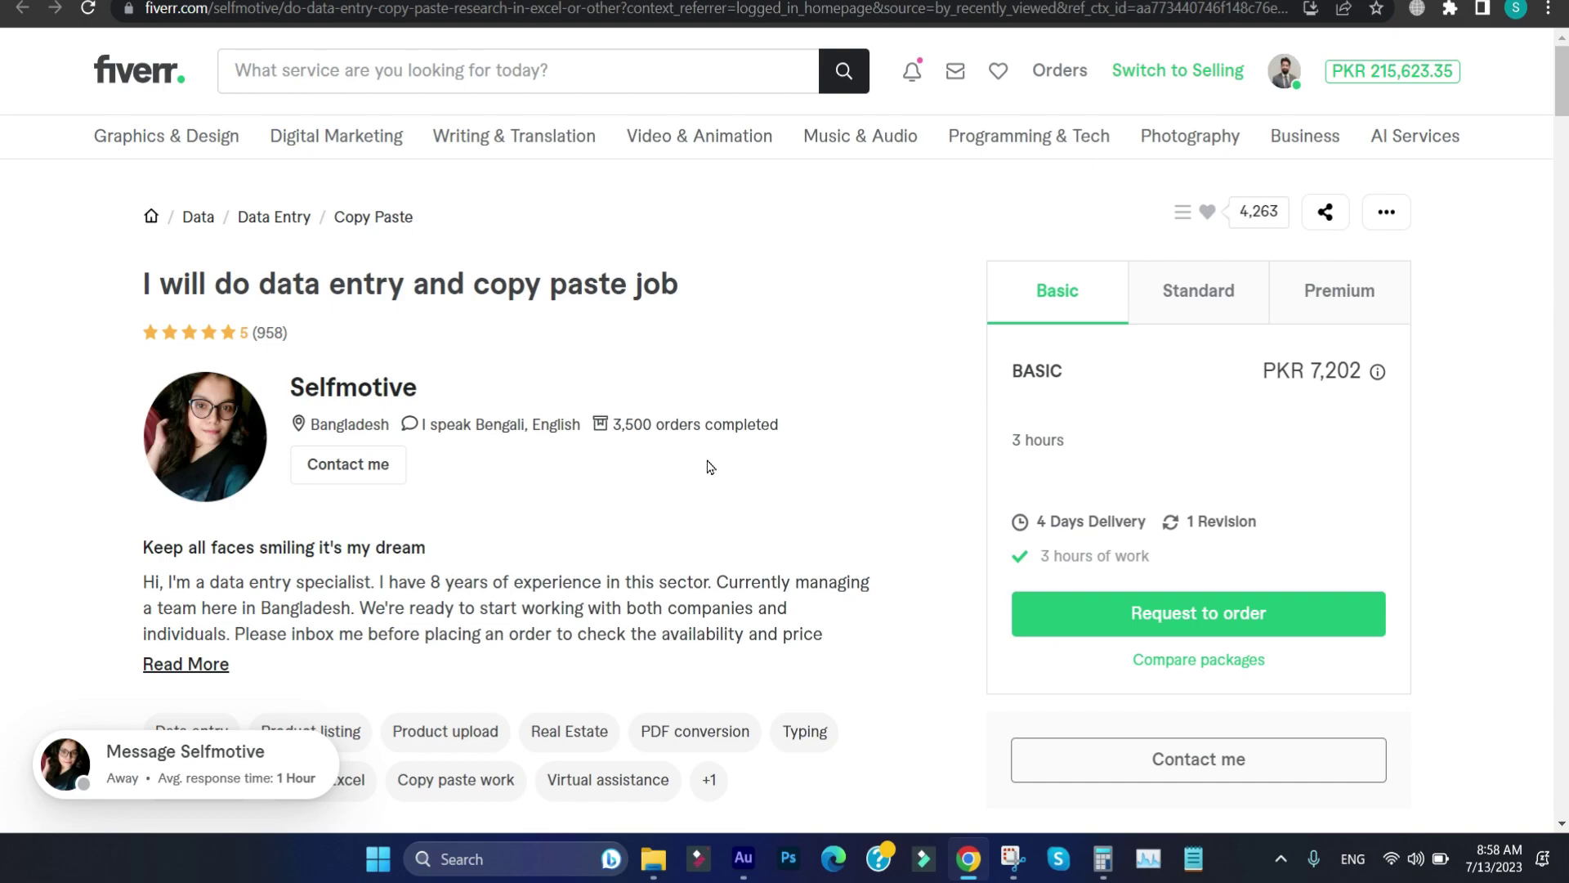